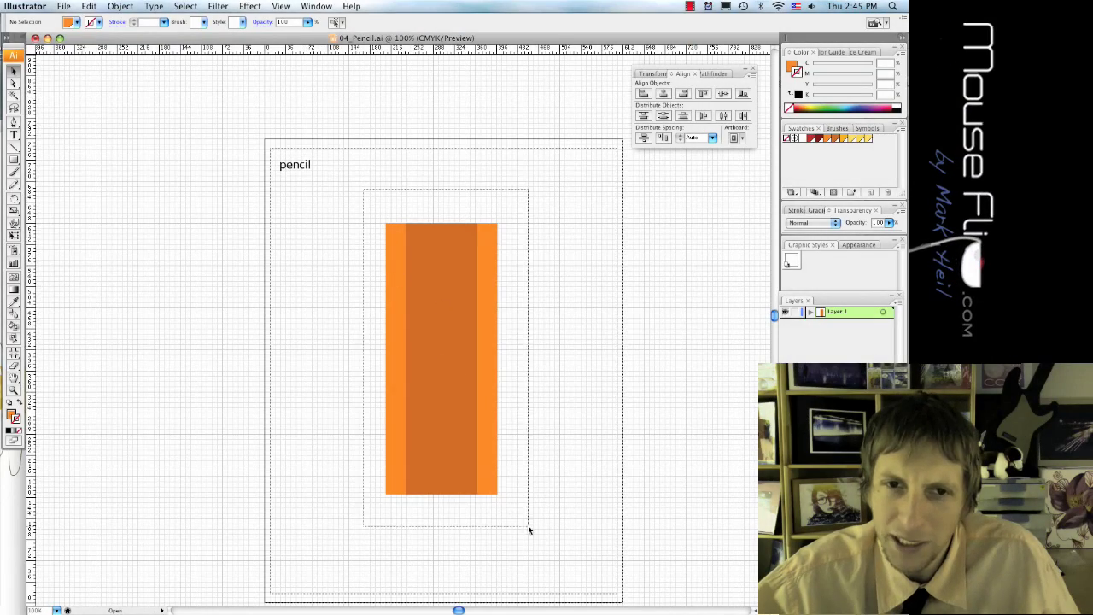
Lower the orange pencil stripes slightly and discard a trial ellipse.
left_click_drag(473, 451, 476, 467)
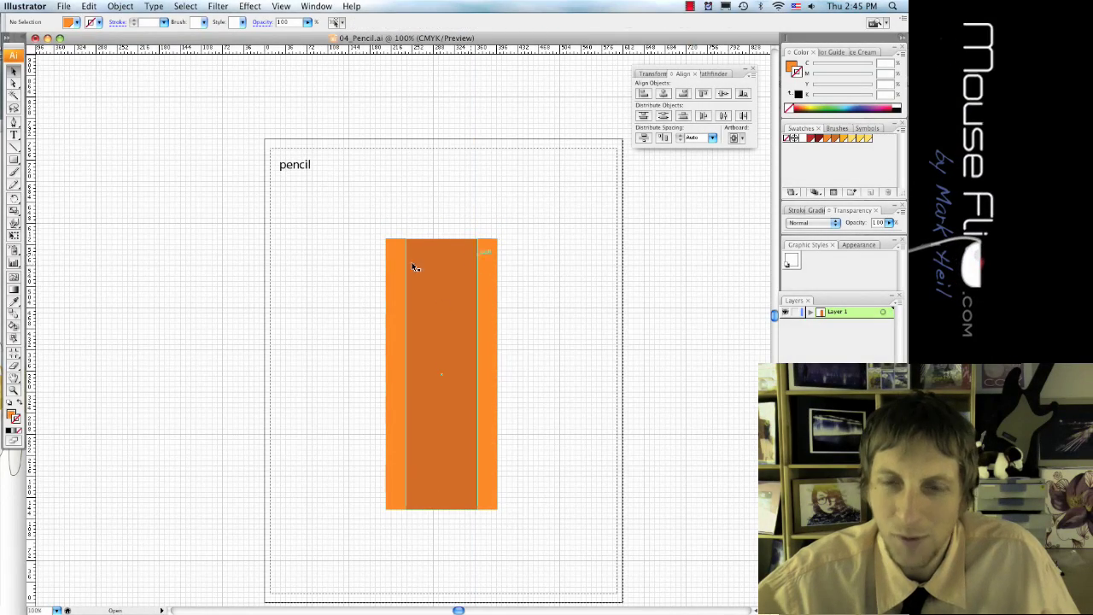
left_click(140, 264)
left_click_drag(16, 162, 51, 186)
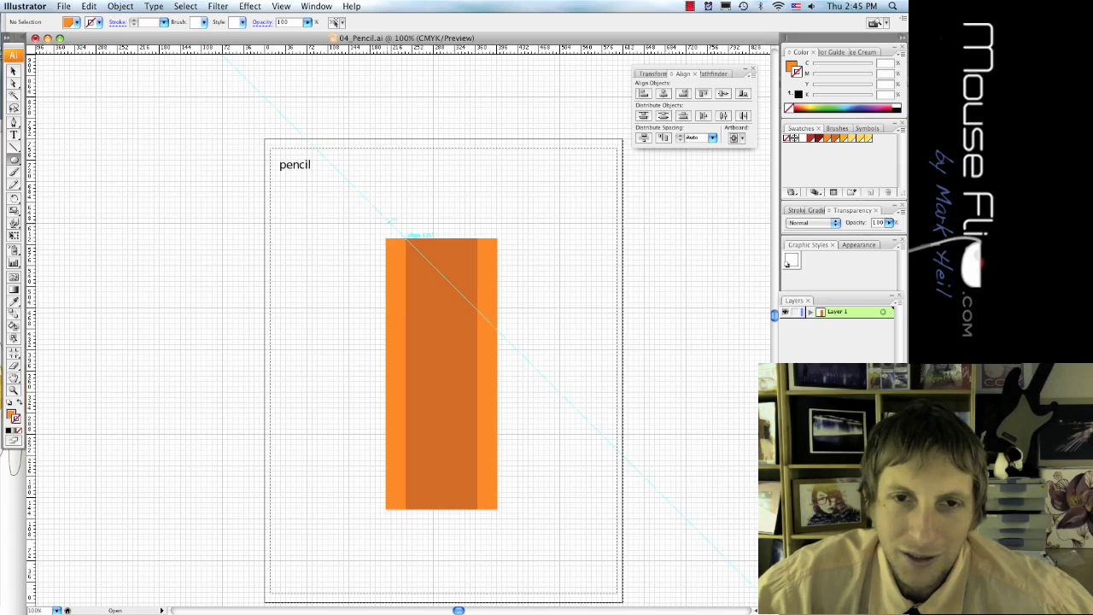
left_click_drag(387, 221, 495, 247)
key("super+z")
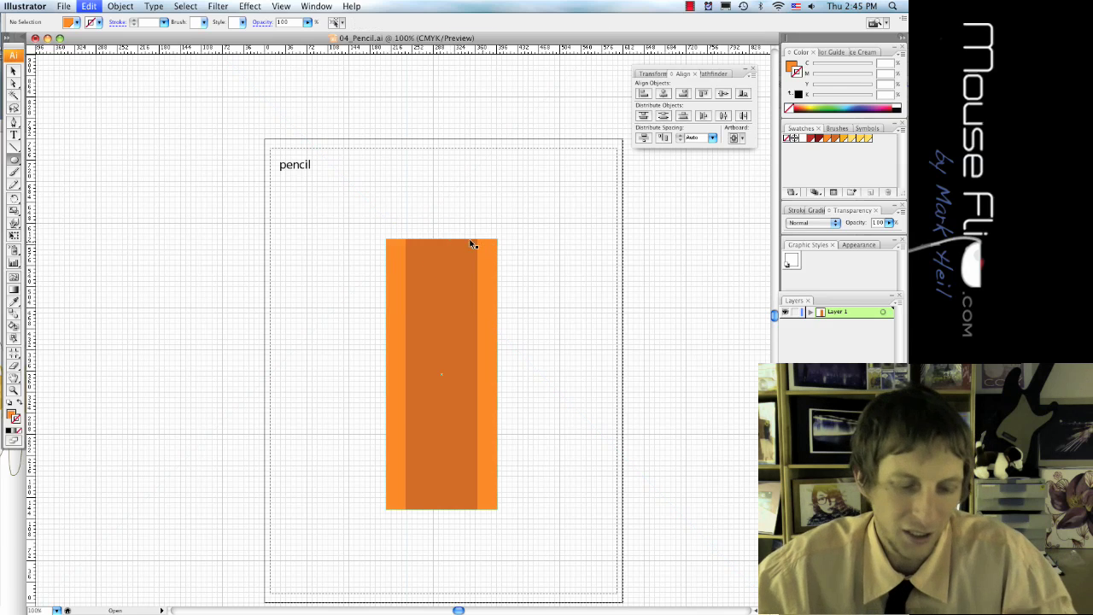
Choose the Rounded Rectangle tool with a black 1 pt stroke.
left_click_drag(15, 161, 34, 175)
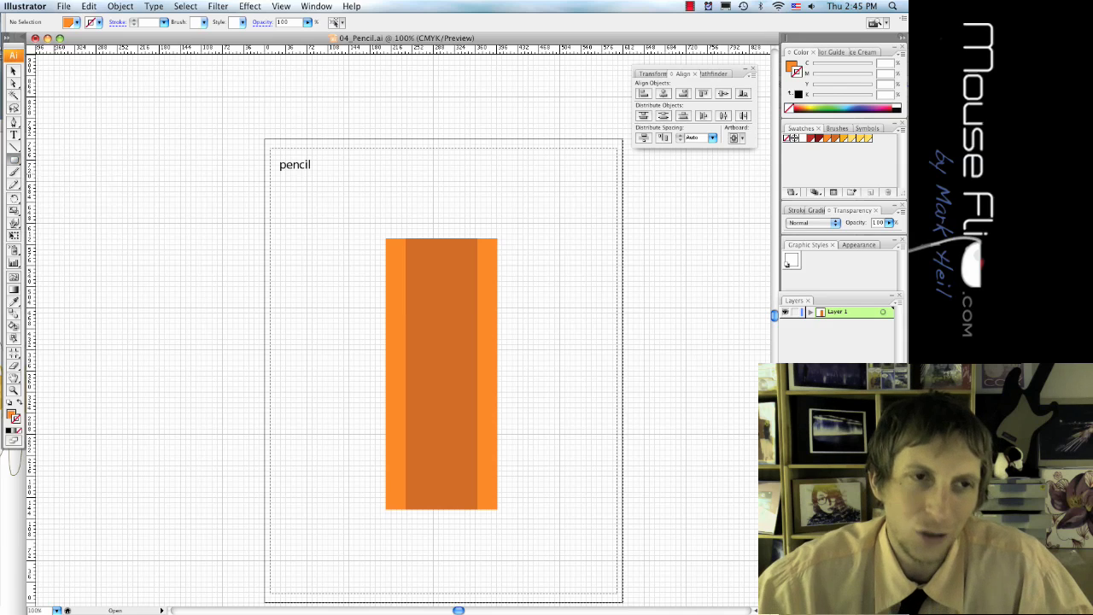
left_click(75, 23)
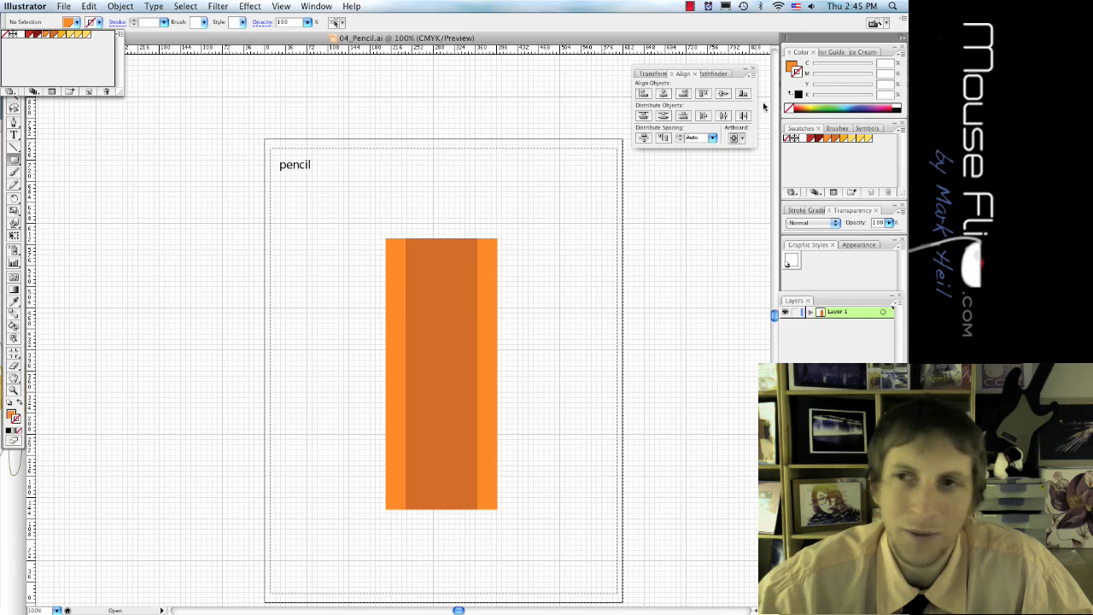
left_click(796, 96)
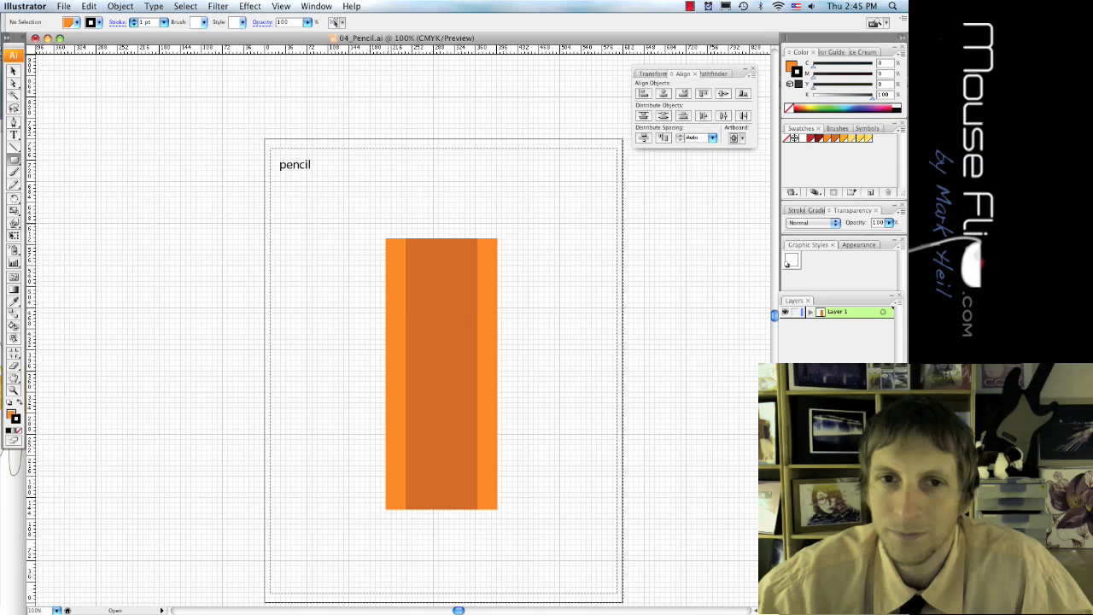
Draw a thin rounded bar across the pencil top and remove its outline.
left_click_drag(387, 225, 497, 236)
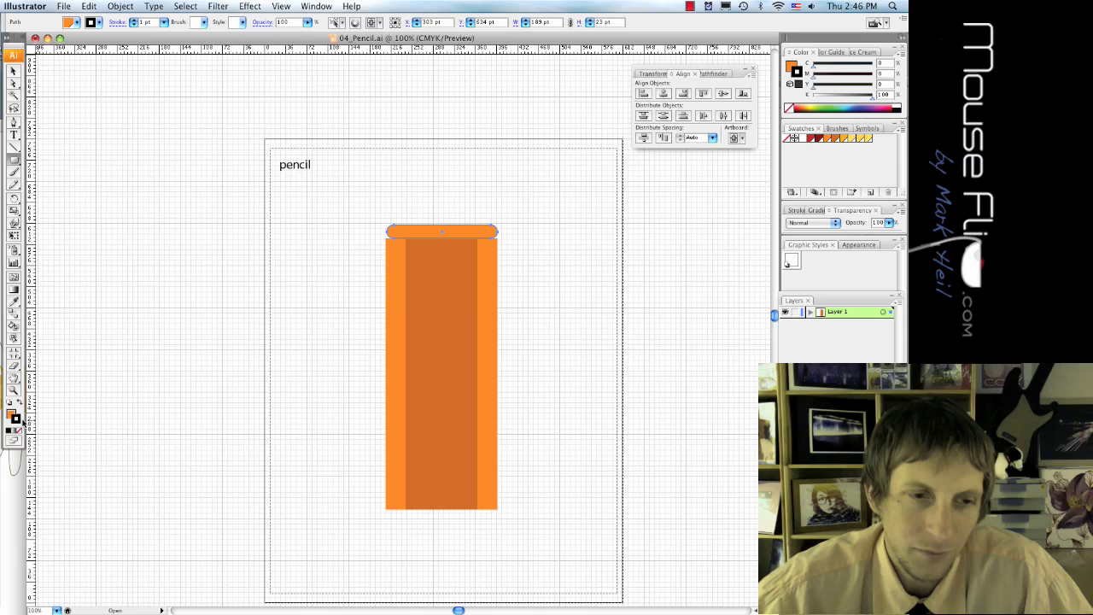
double_click(13, 418)
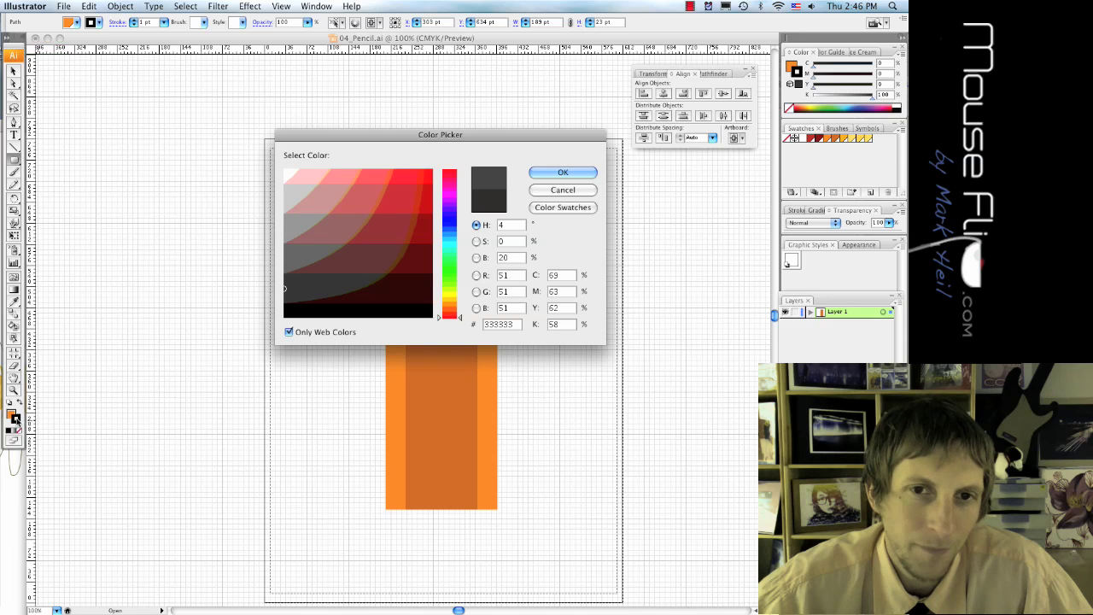
left_click(554, 189)
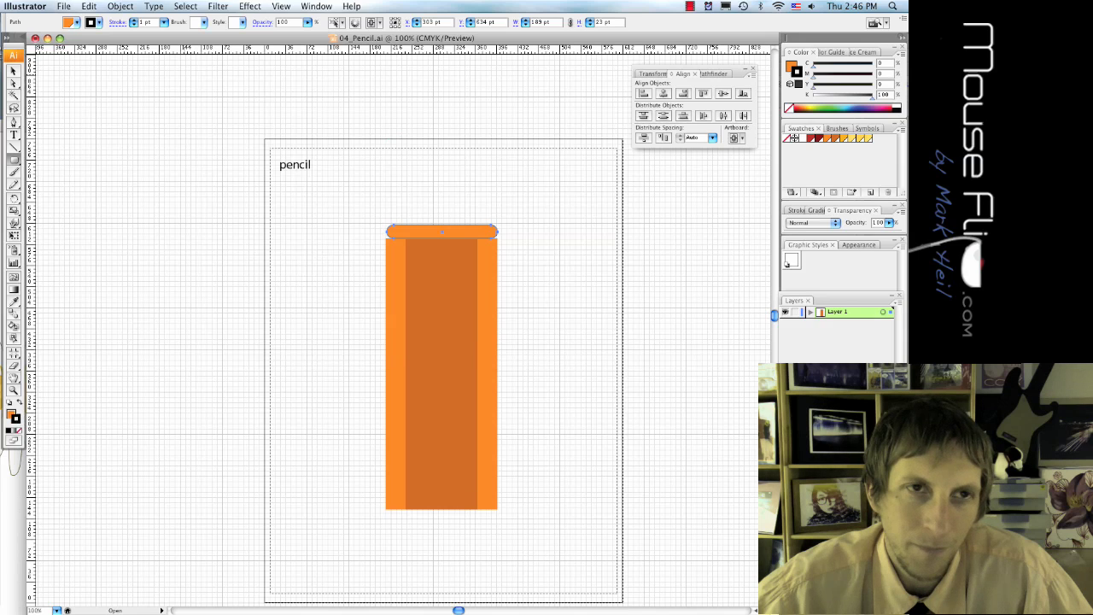
left_click(97, 24)
left_click(6, 34)
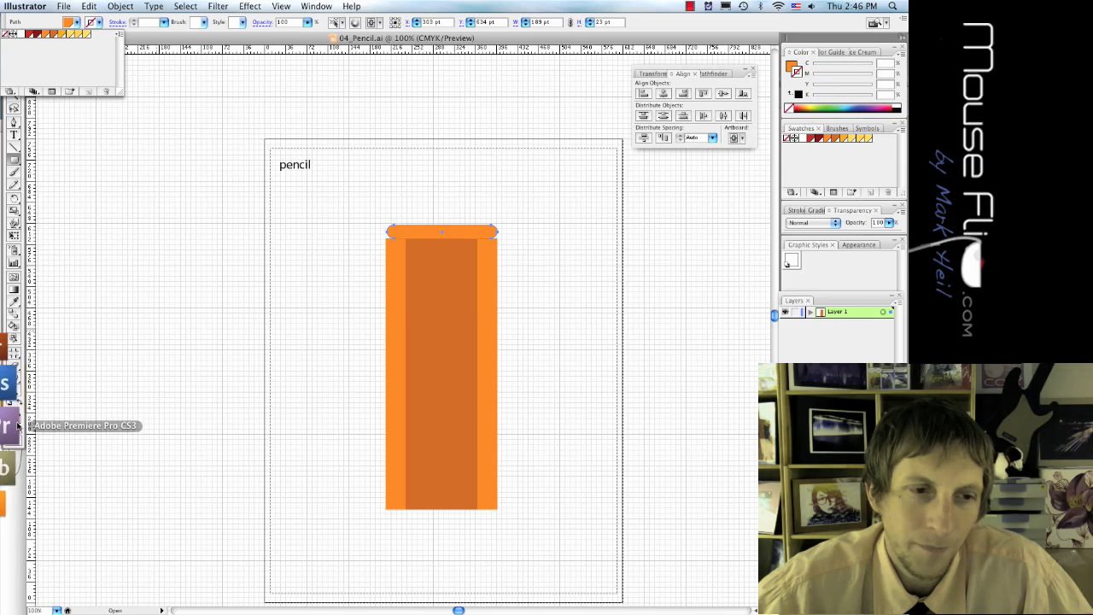
Fill the rounded bar with a near-black colour.
left_click(12, 414)
left_click(12, 415)
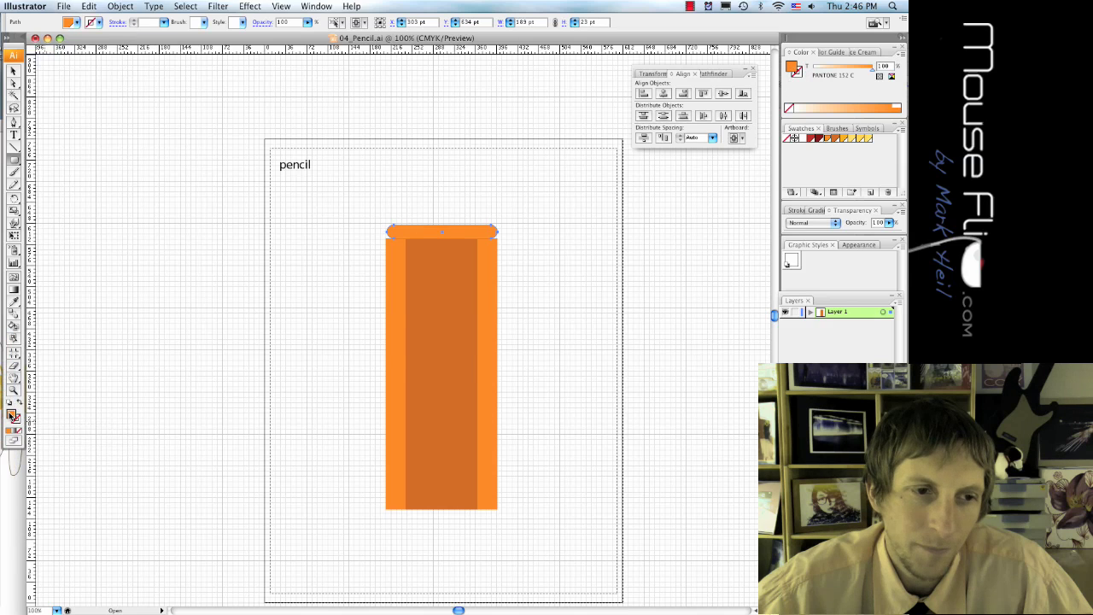
double_click(12, 415)
left_click(411, 314)
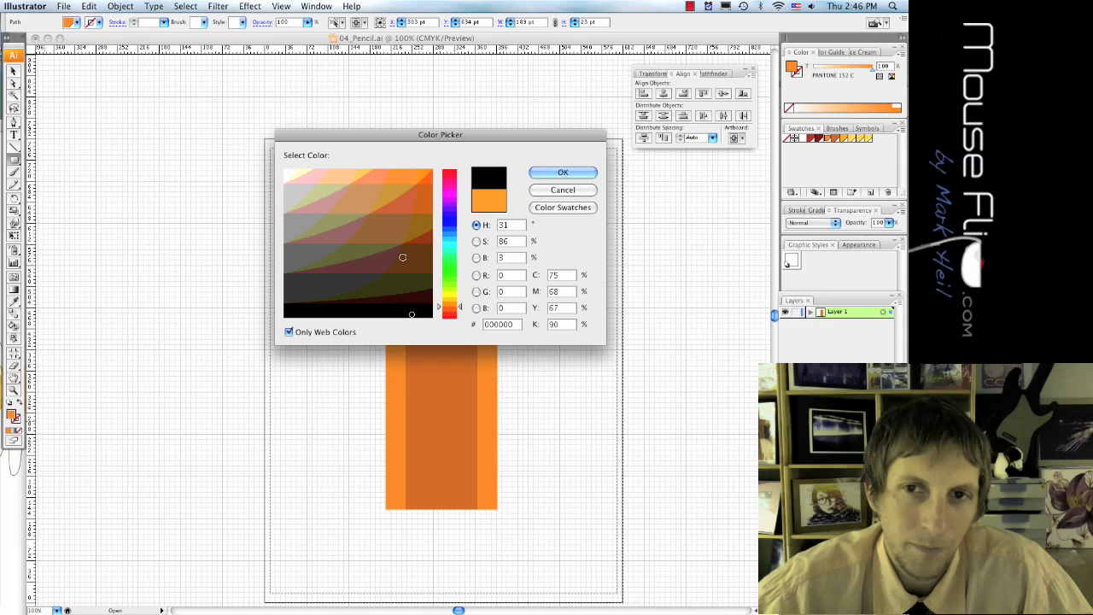
left_click(543, 173)
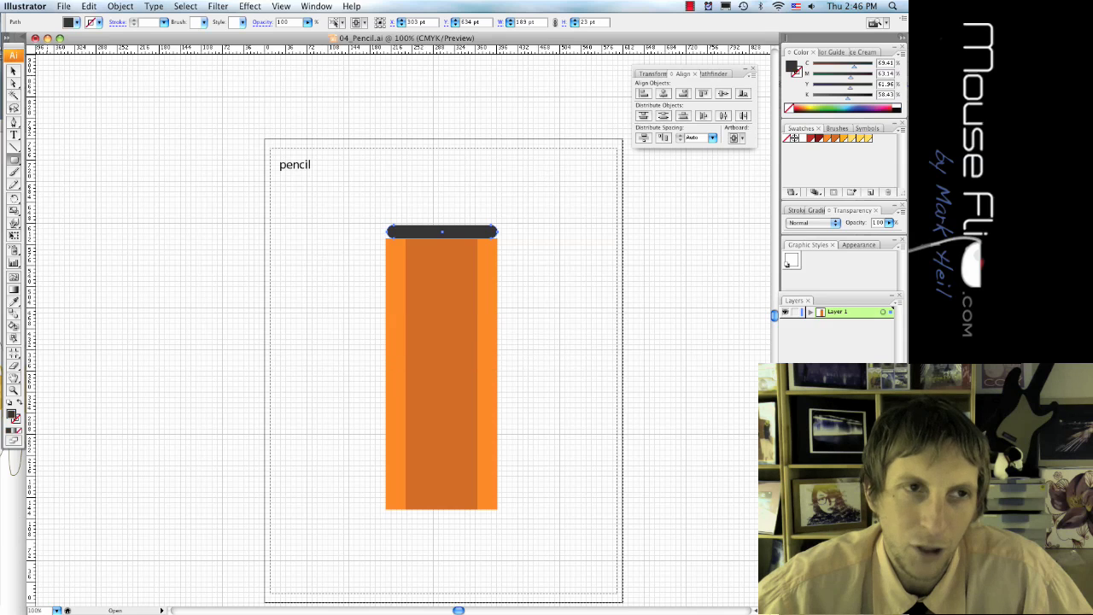
Widen the dark bar to 200 pt.
left_click(13, 71)
left_click(345, 256)
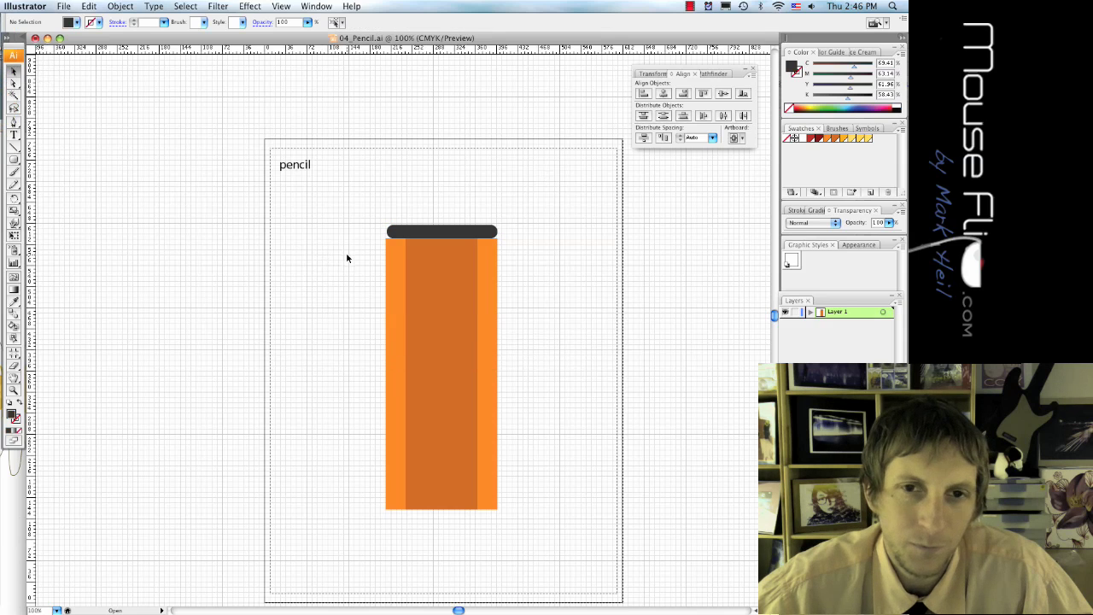
left_click(390, 233)
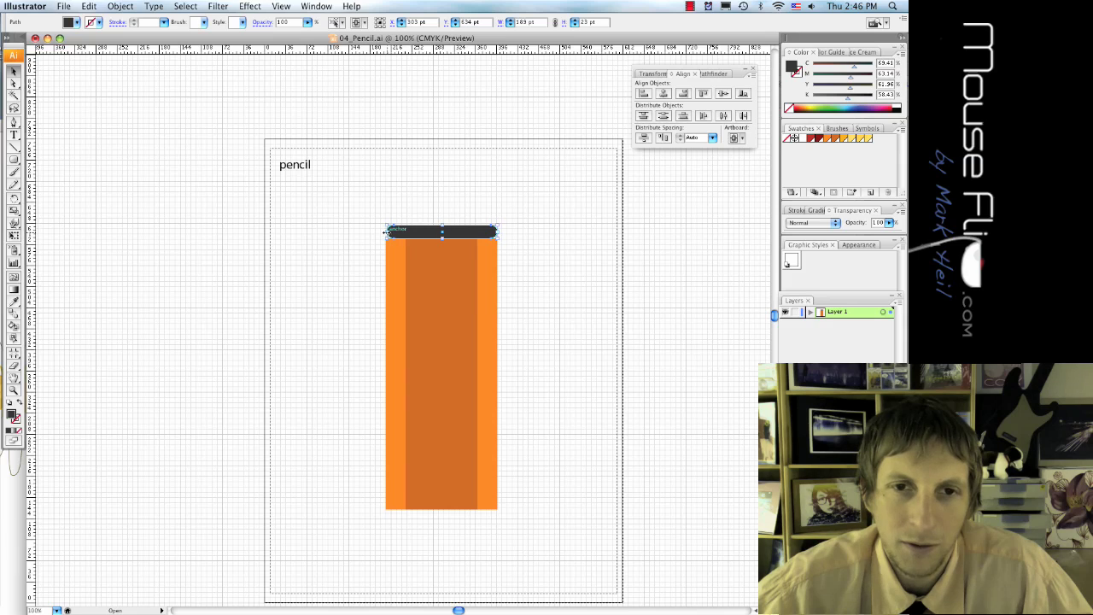
left_click_drag(386, 232, 379, 232)
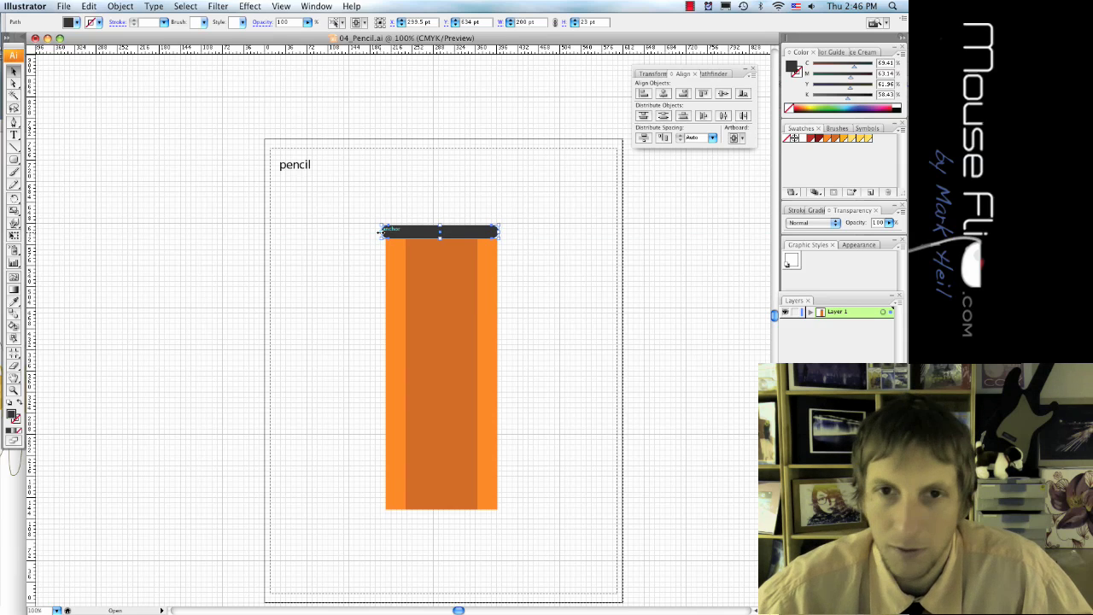
Duplicate the dark bar just above the original.
left_click(399, 213)
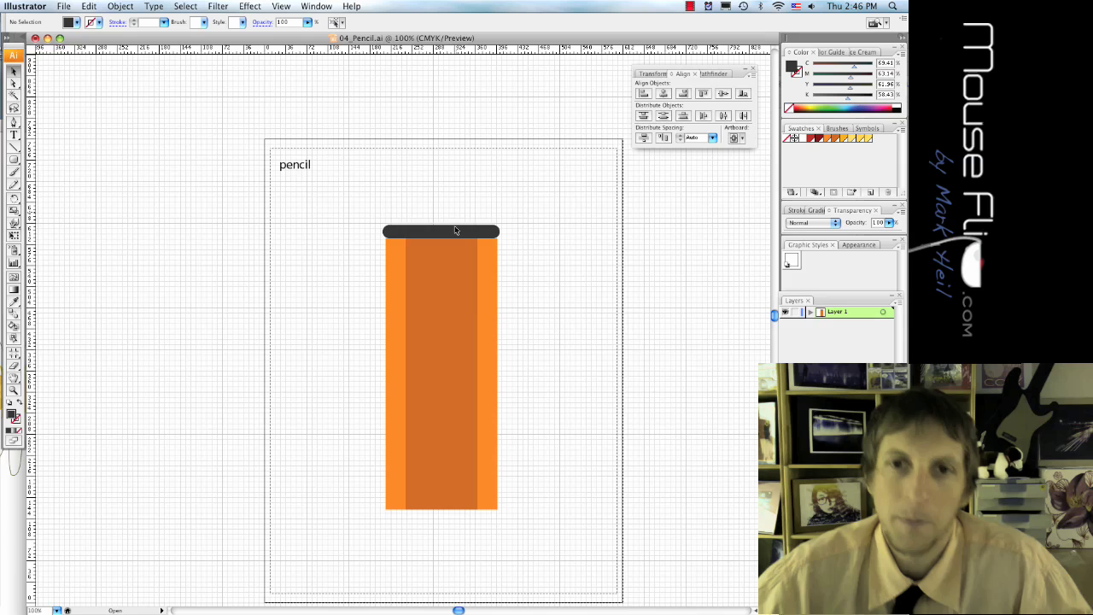
left_click(455, 230)
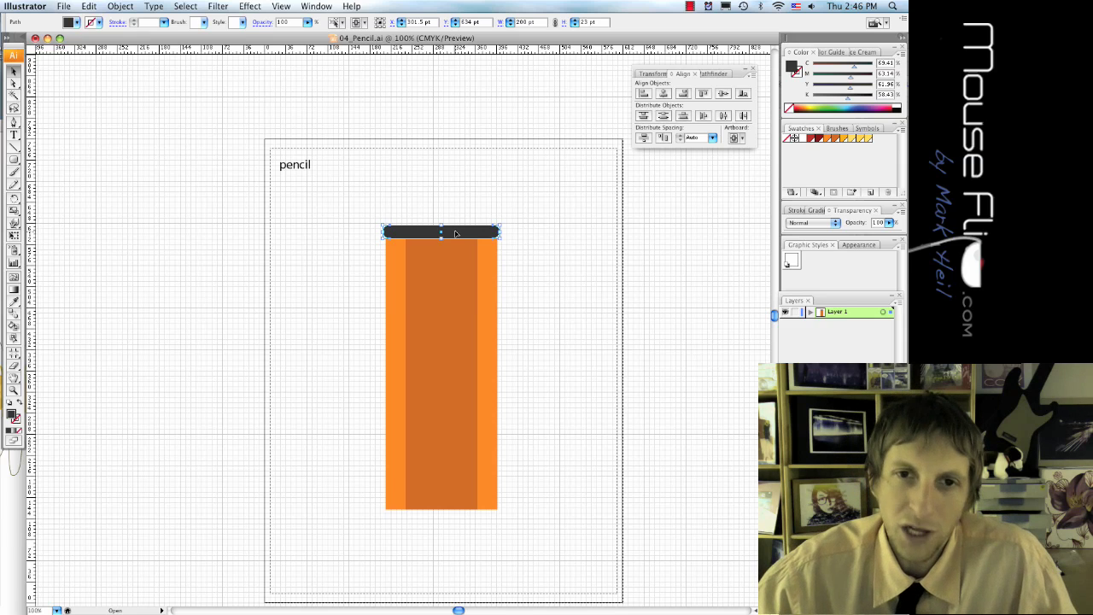
left_click_drag(455, 234, 457, 220)
left_click(510, 263)
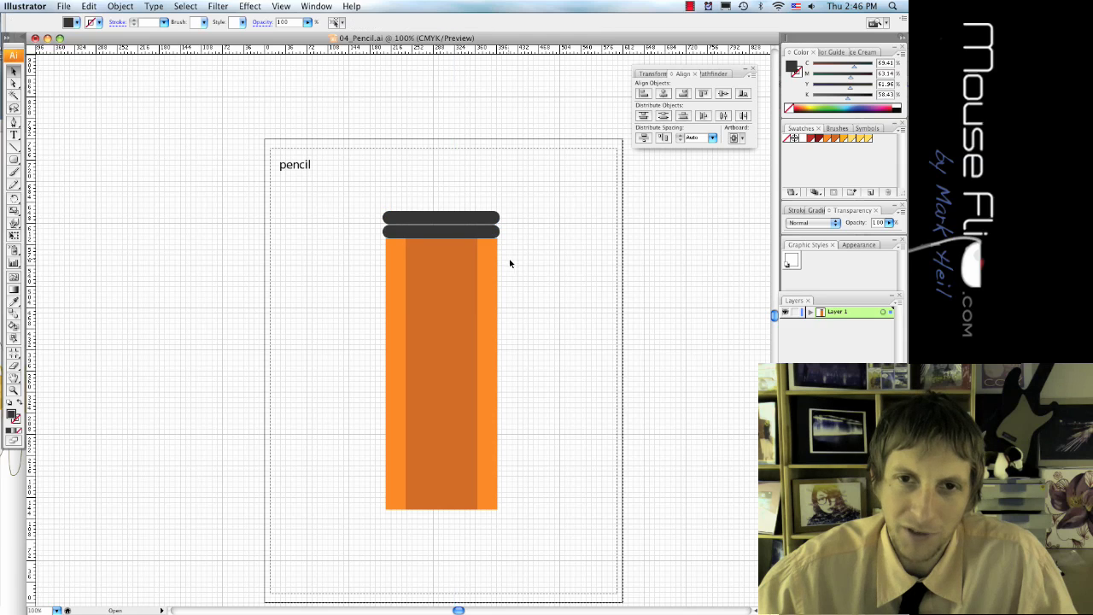
left_click(465, 220)
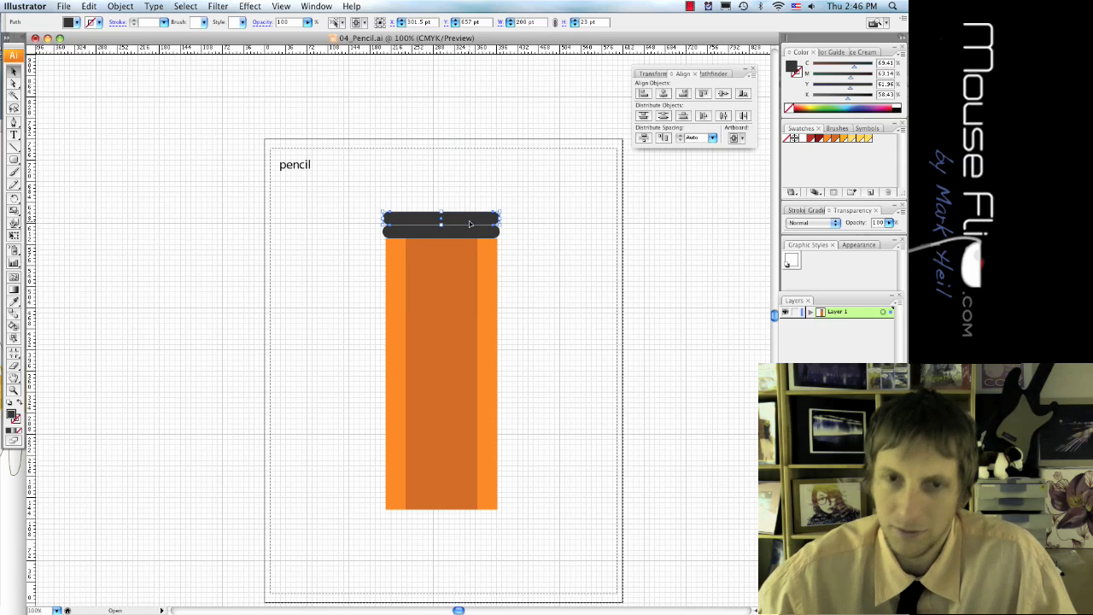
Duplicate both bars upward together so four dark bars stack above the body.
left_click(528, 174)
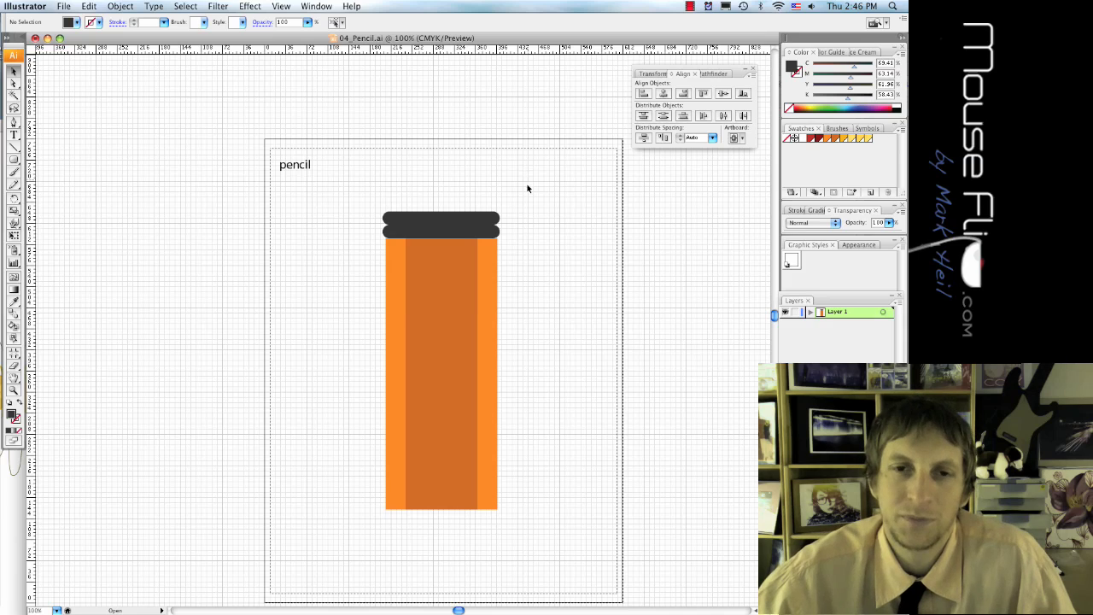
left_click(465, 219)
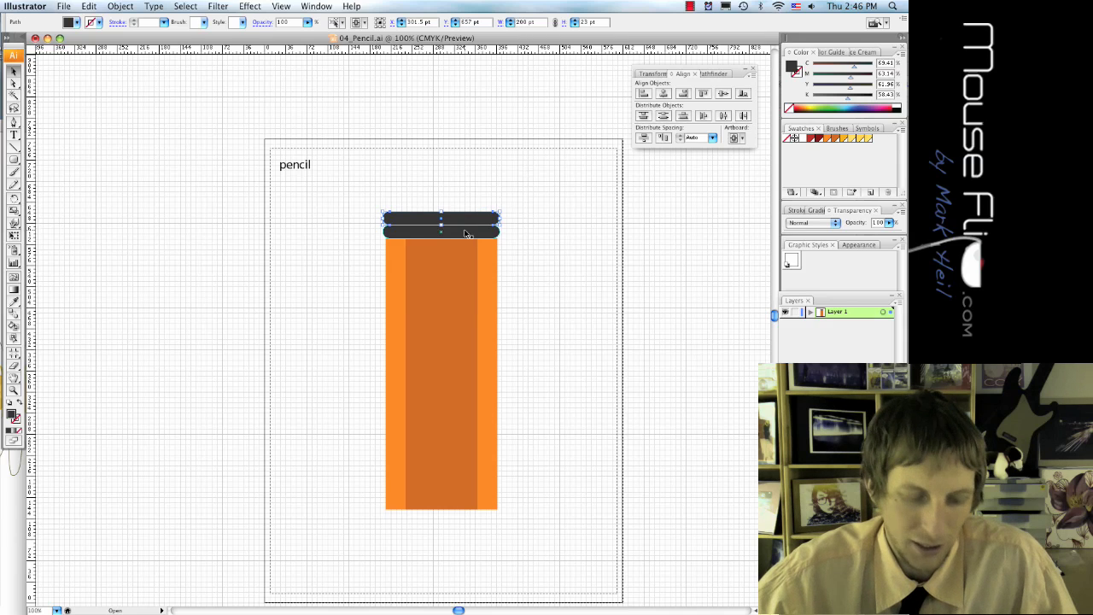
left_click(465, 232, "shift")
left_click_drag(465, 233, 467, 207)
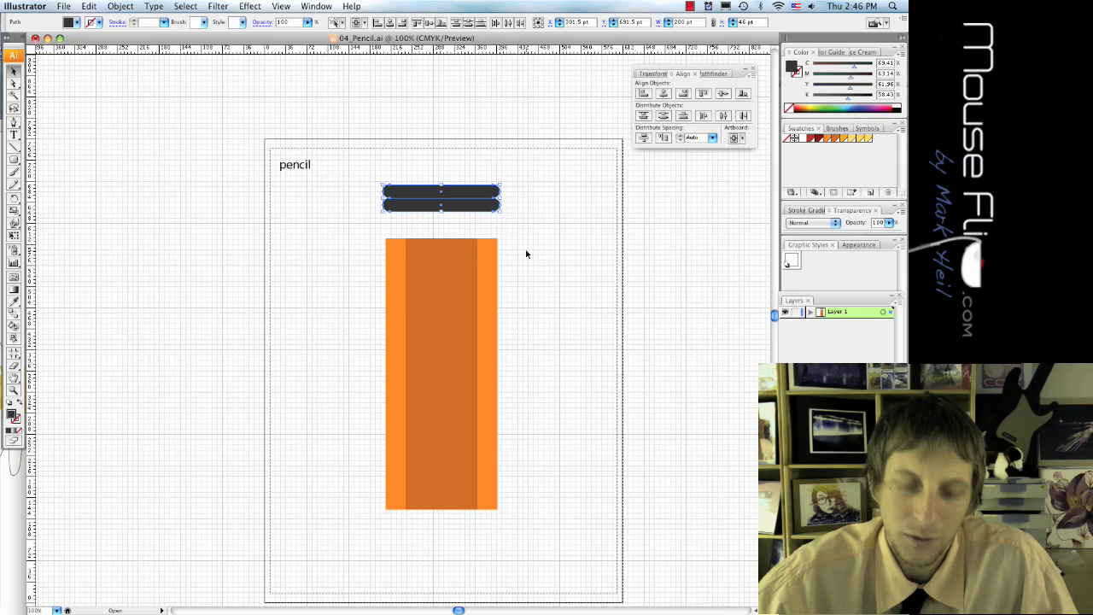
key("super+z")
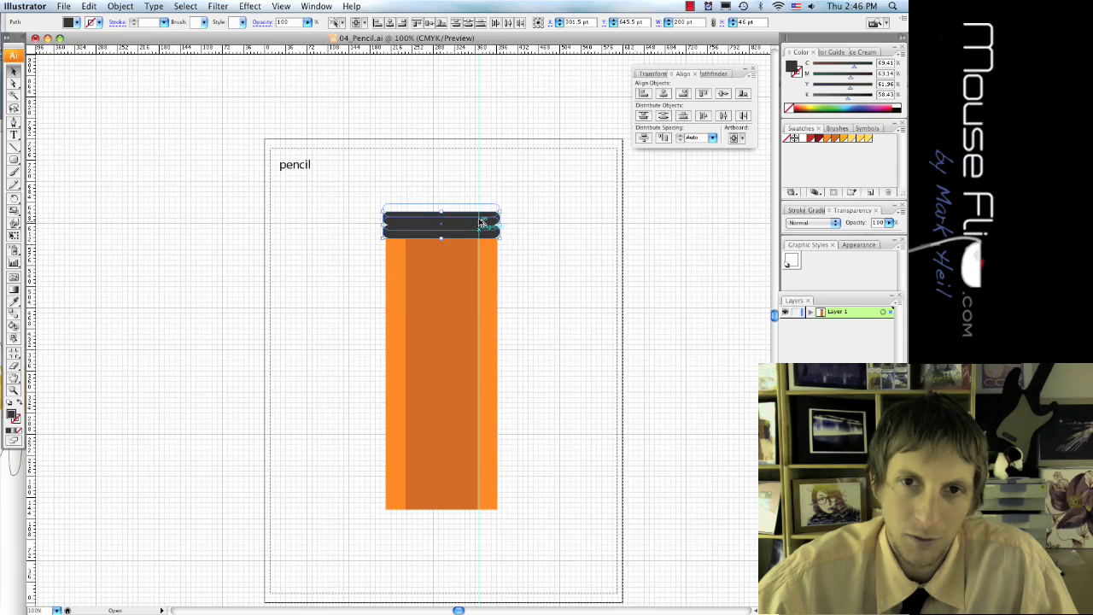
left_click_drag(481, 223, 481, 205)
left_click(557, 290)
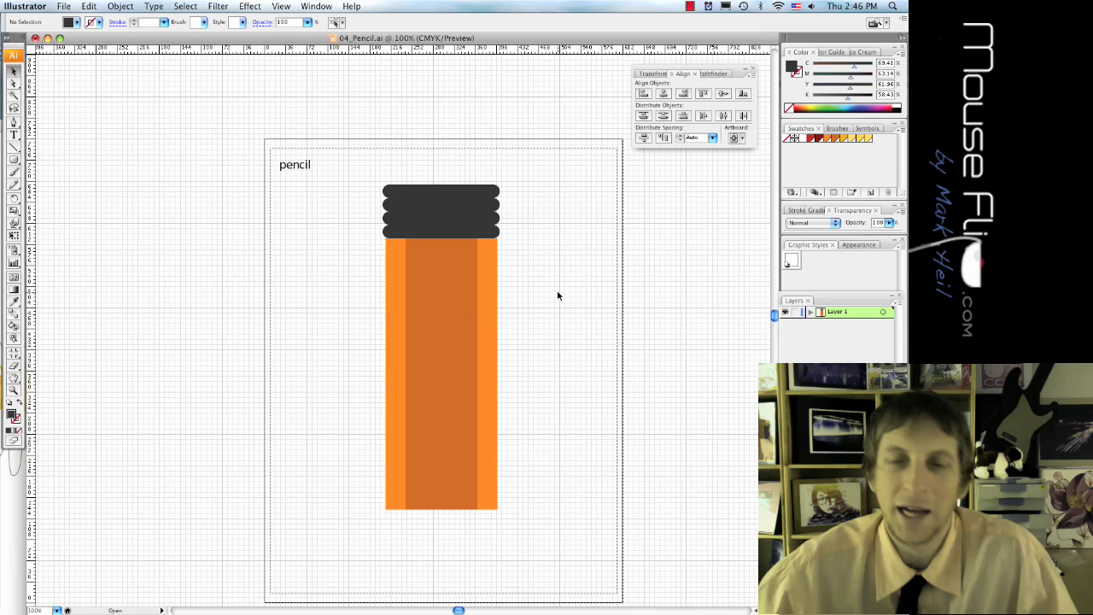
Move the pencil lower and draw a rectangle above the dark bars.
left_click_drag(379, 183, 538, 516)
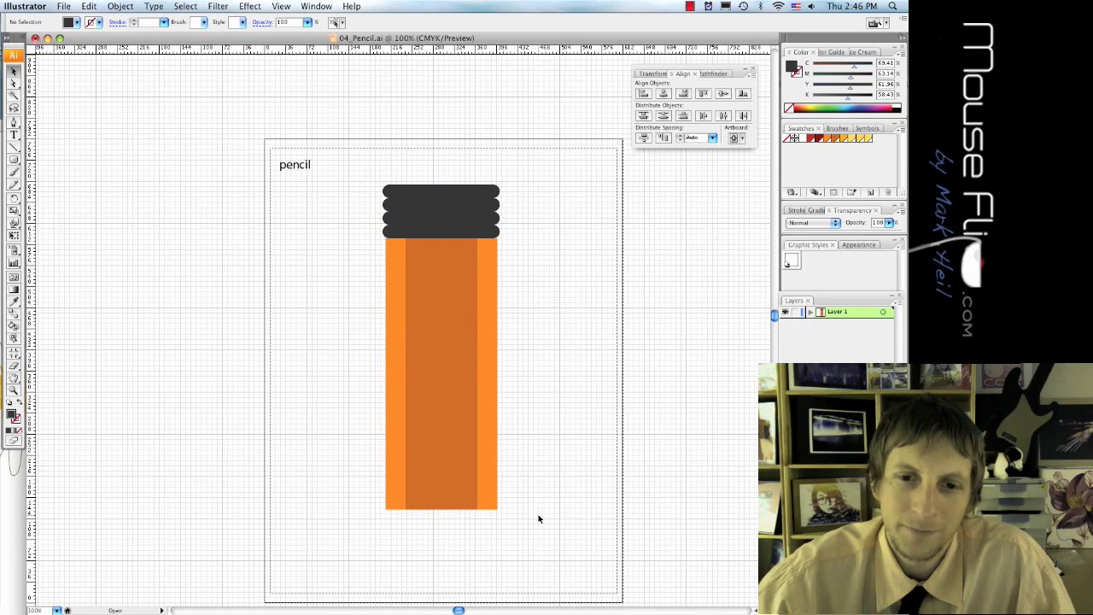
left_click_drag(470, 416, 462, 475)
left_click(598, 361)
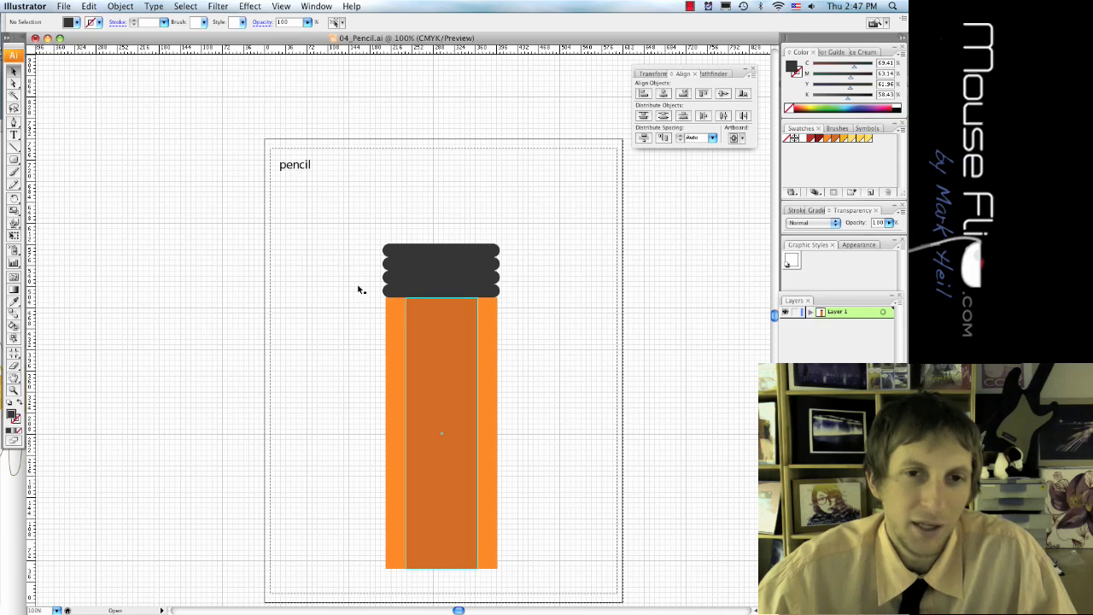
key("m")
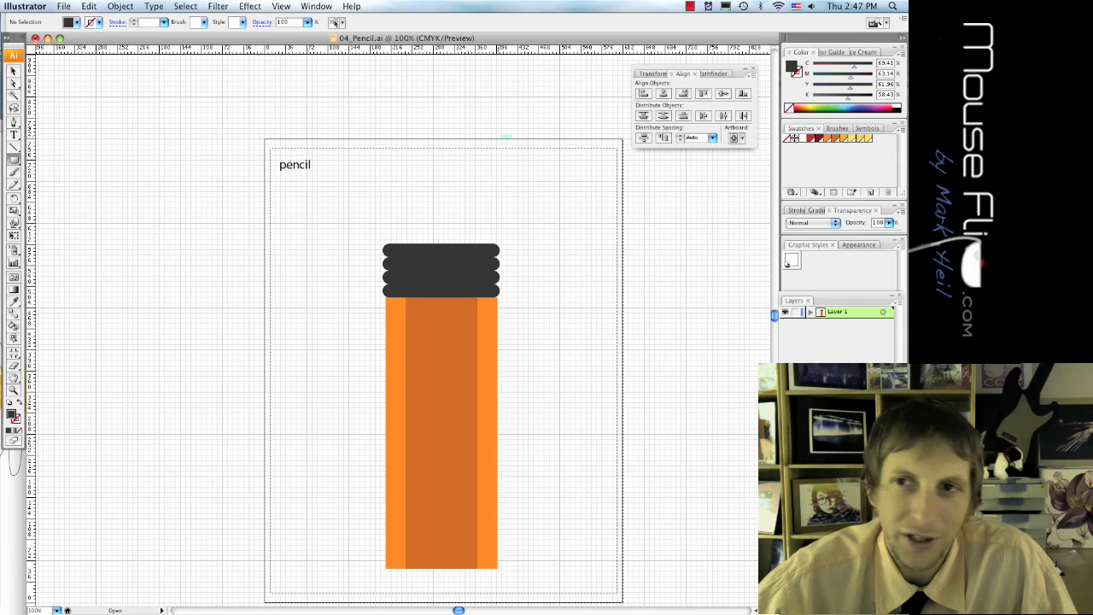
left_click_drag(389, 172, 495, 245)
Fill the new top rectangle with pale pink.
left_click(76, 23)
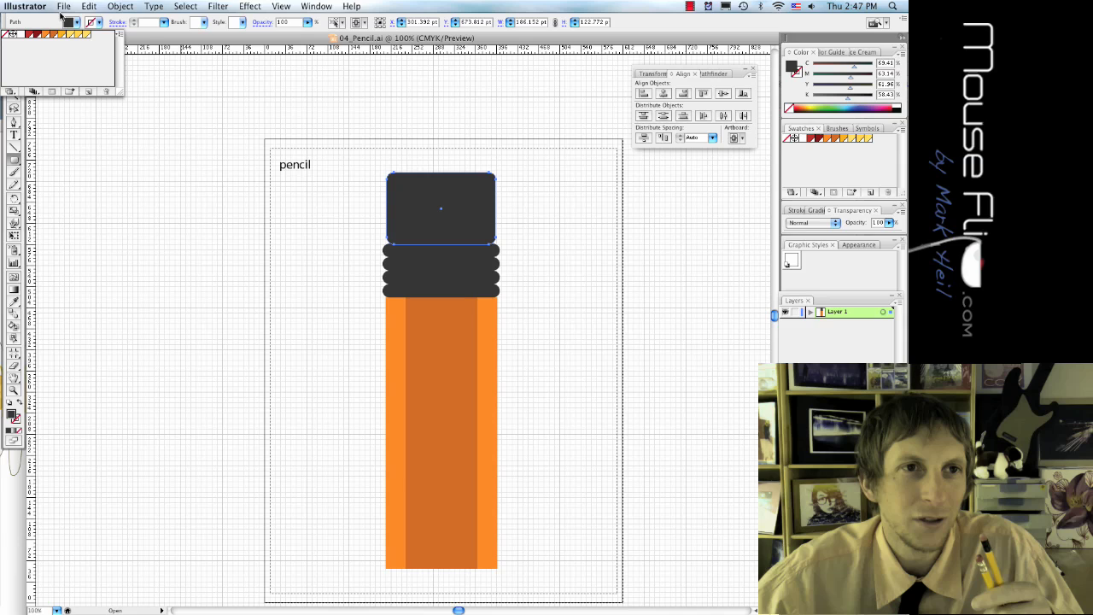
left_click(69, 24)
left_click(69, 24)
left_click(68, 24)
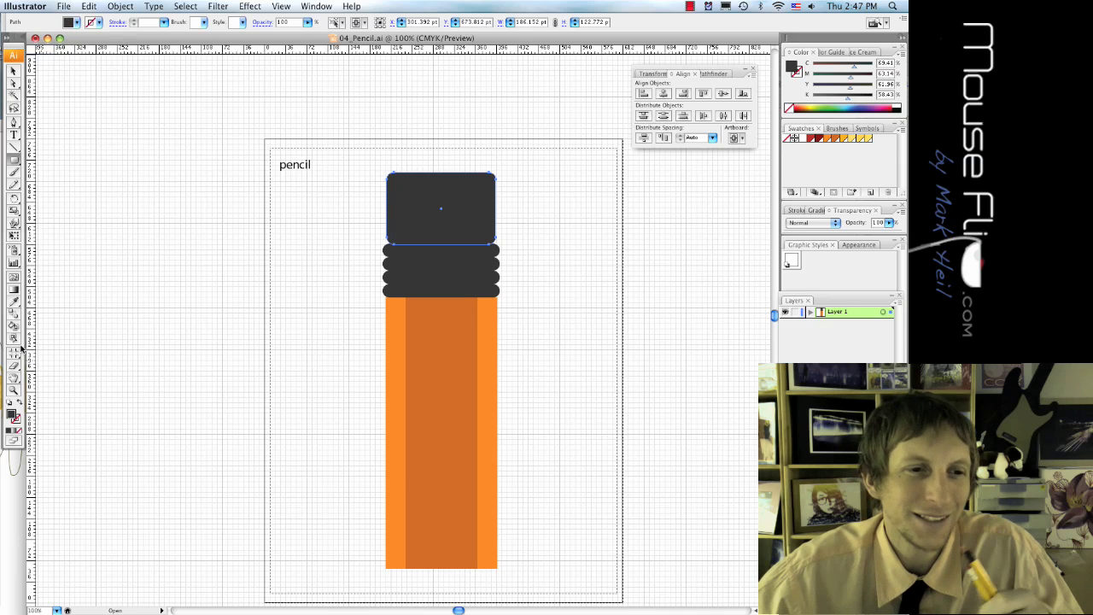
double_click(13, 415)
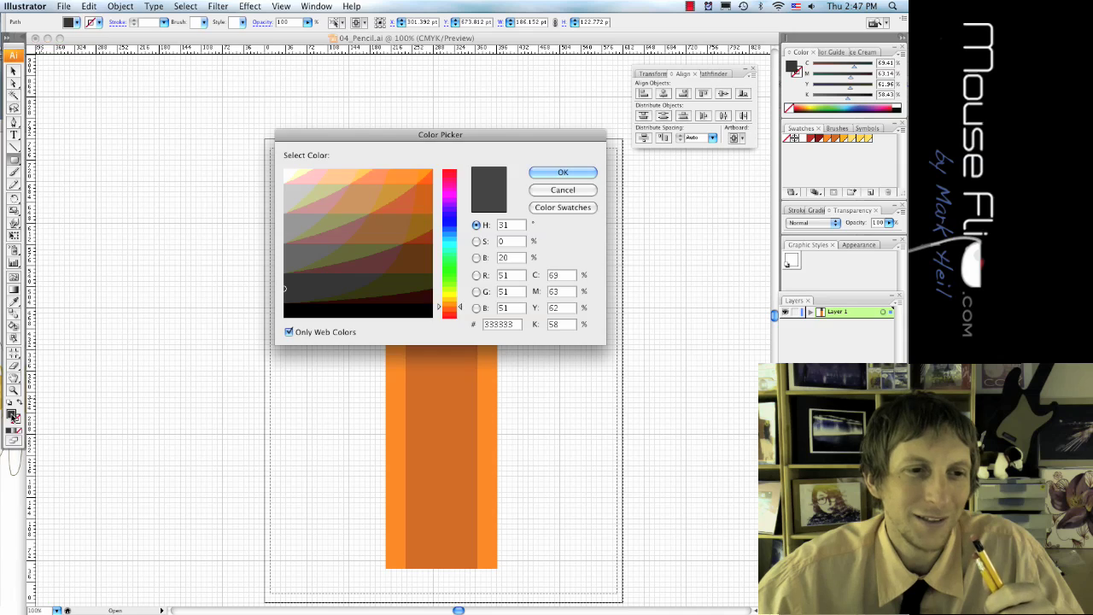
left_click_drag(441, 292, 434, 291)
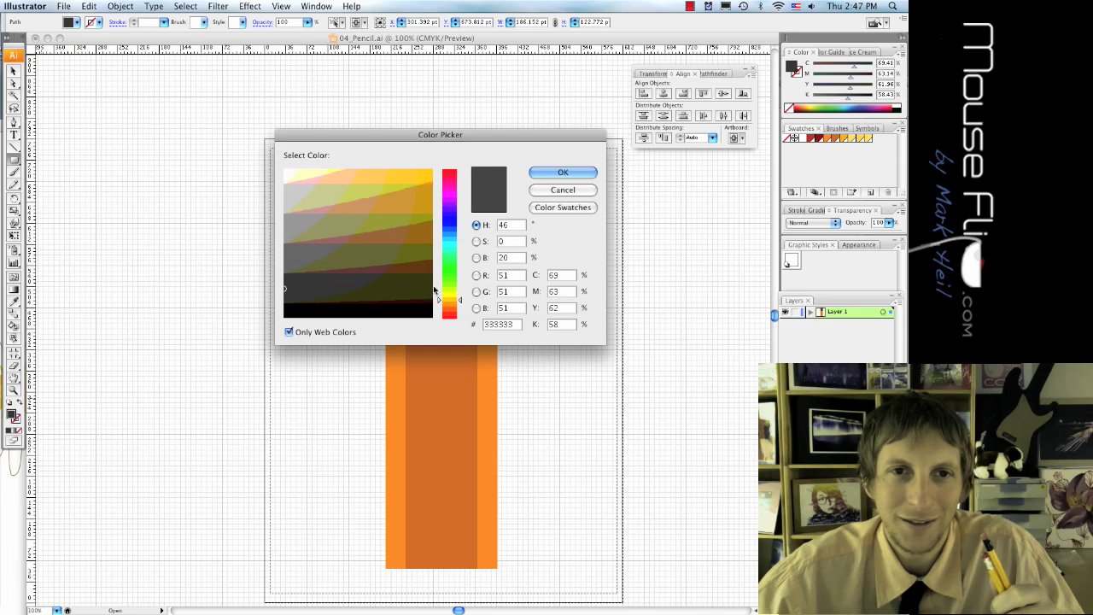
left_click(312, 180)
left_click(534, 173)
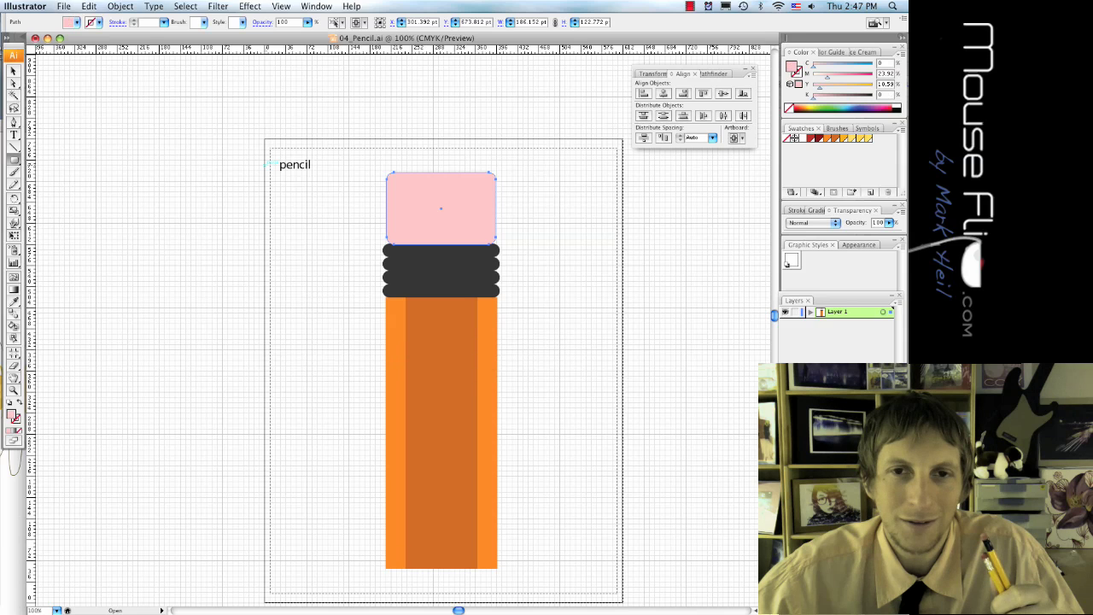
Nudge the pink eraser rectangle by 1 pt into place.
left_click(17, 73)
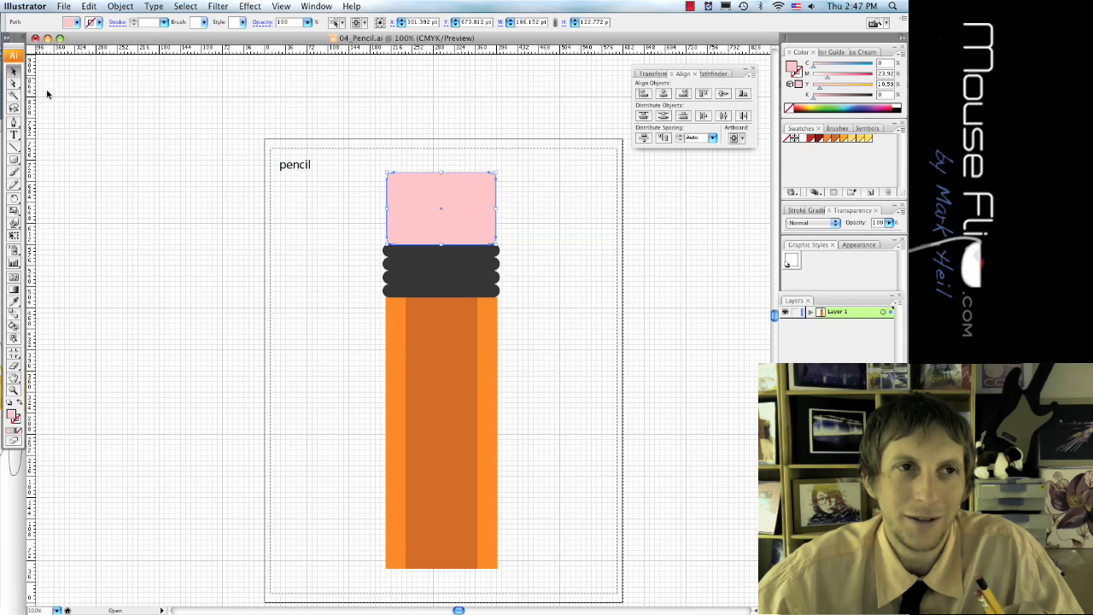
left_click(199, 245)
left_click(473, 223)
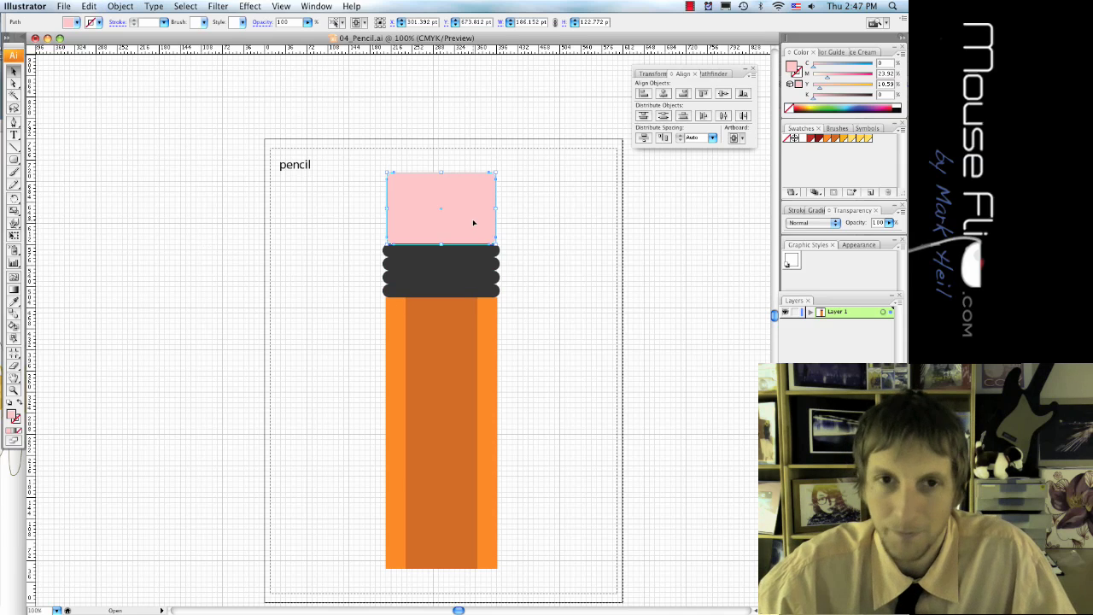
left_click_drag(443, 224, 444, 222)
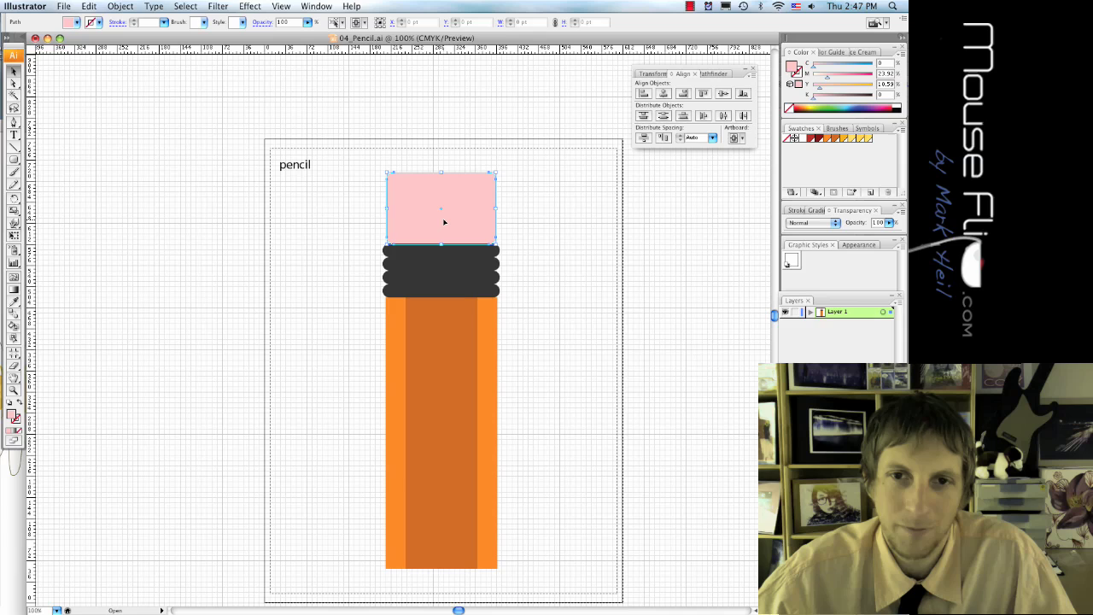
left_click(373, 236)
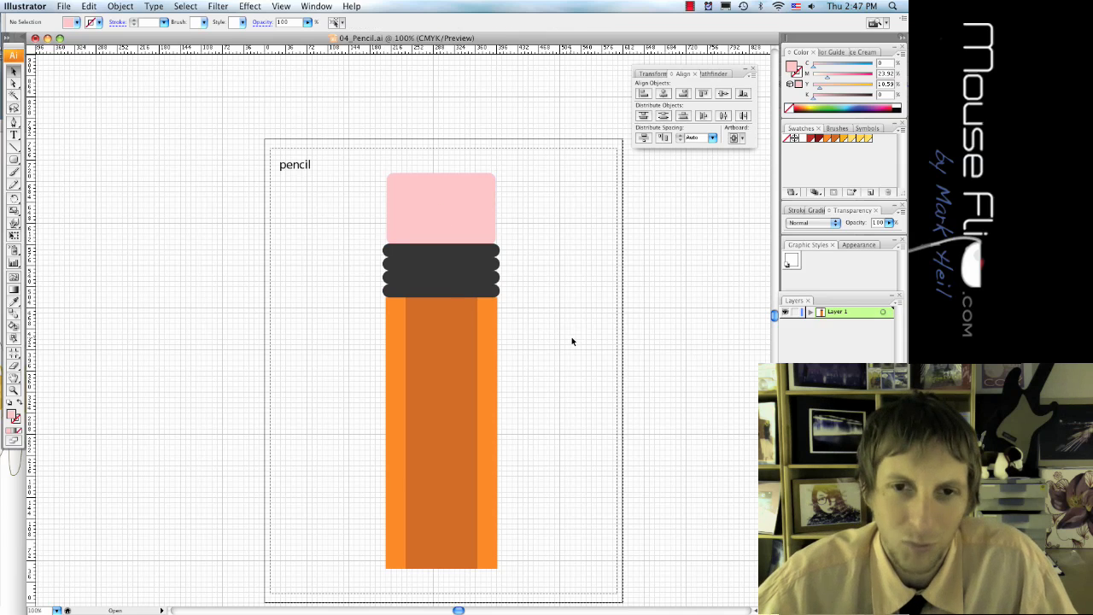
Scale all pencil shapes down, narrowing the pencil from its right side.
mouse_move(371, 171)
left_mouse_down()
mouse_move(475, 378)
mouse_move(541, 567)
left_mouse_up()
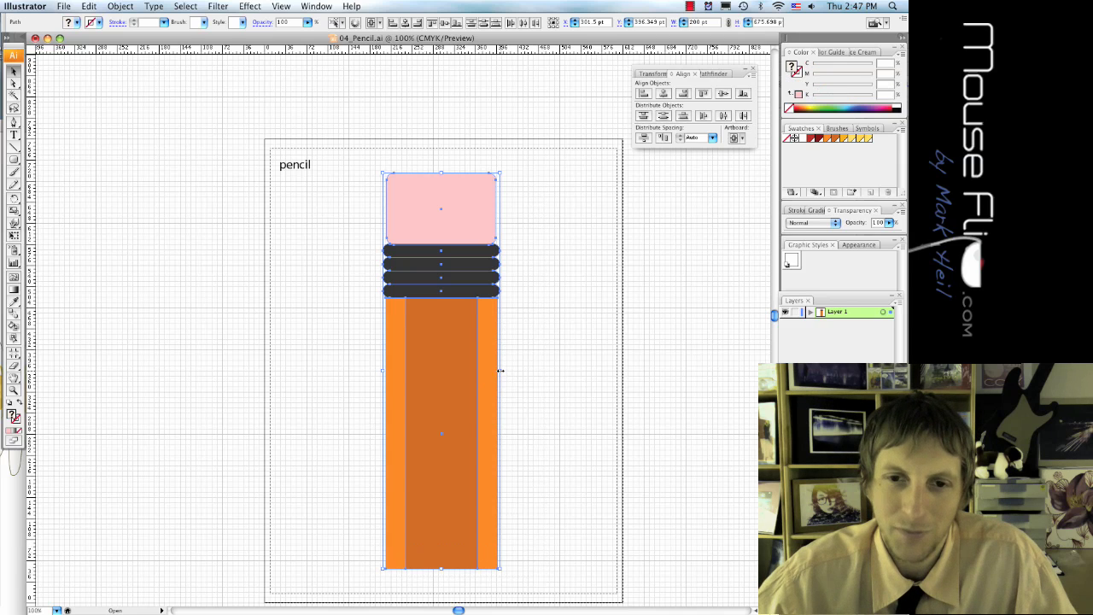
left_click_drag(500, 370, 461, 388)
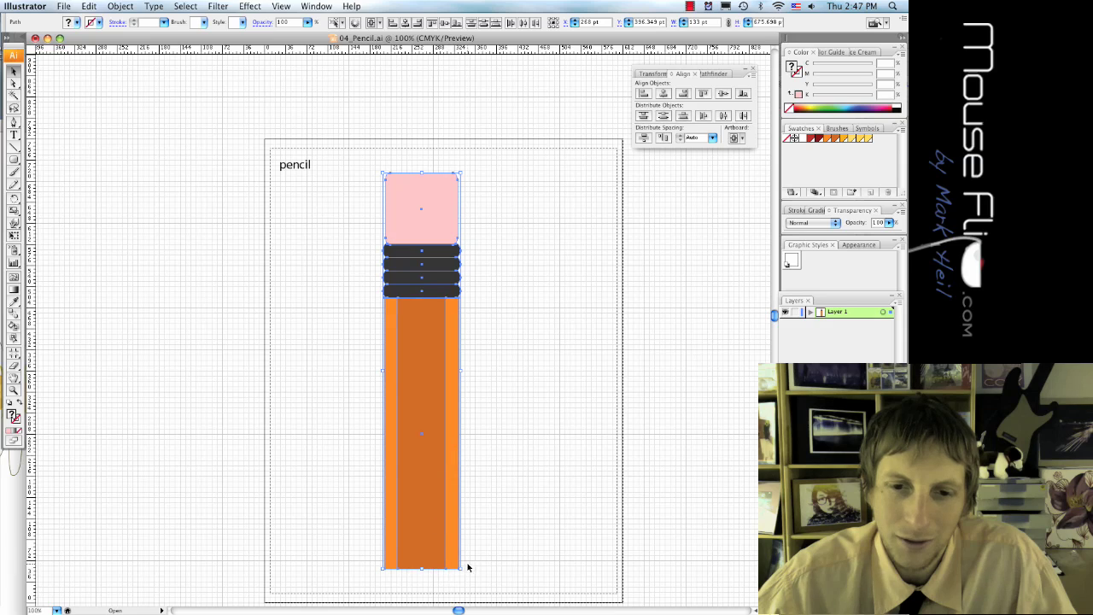
mouse_move(461, 568)
left_mouse_down()
mouse_move(431, 480)
mouse_move(379, 174)
left_mouse_up()
left_click(509, 442)
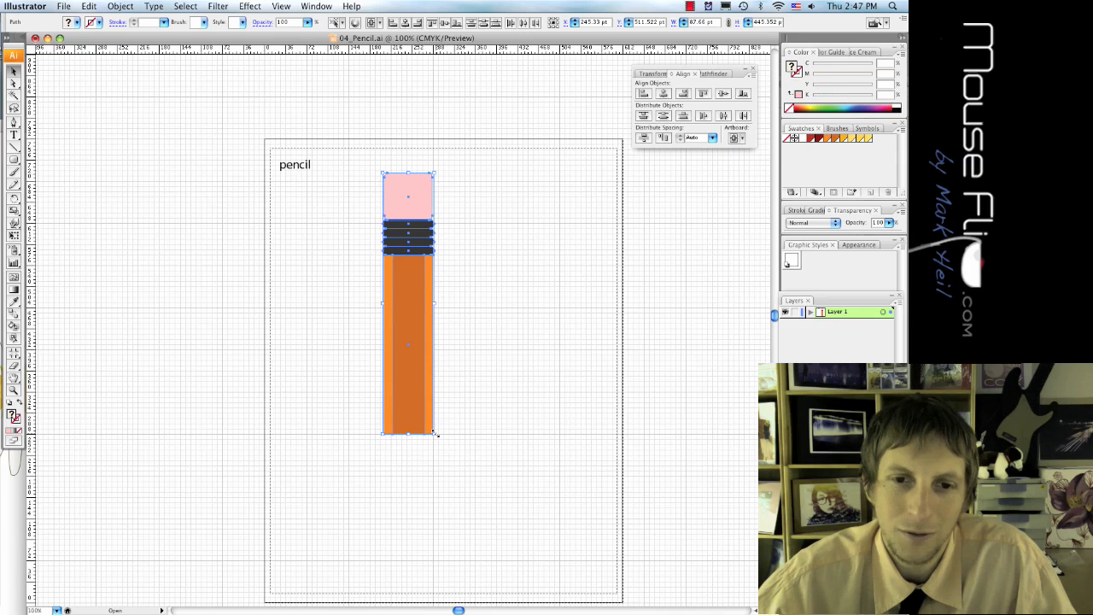
left_click_drag(436, 434, 452, 404)
left_click(474, 466)
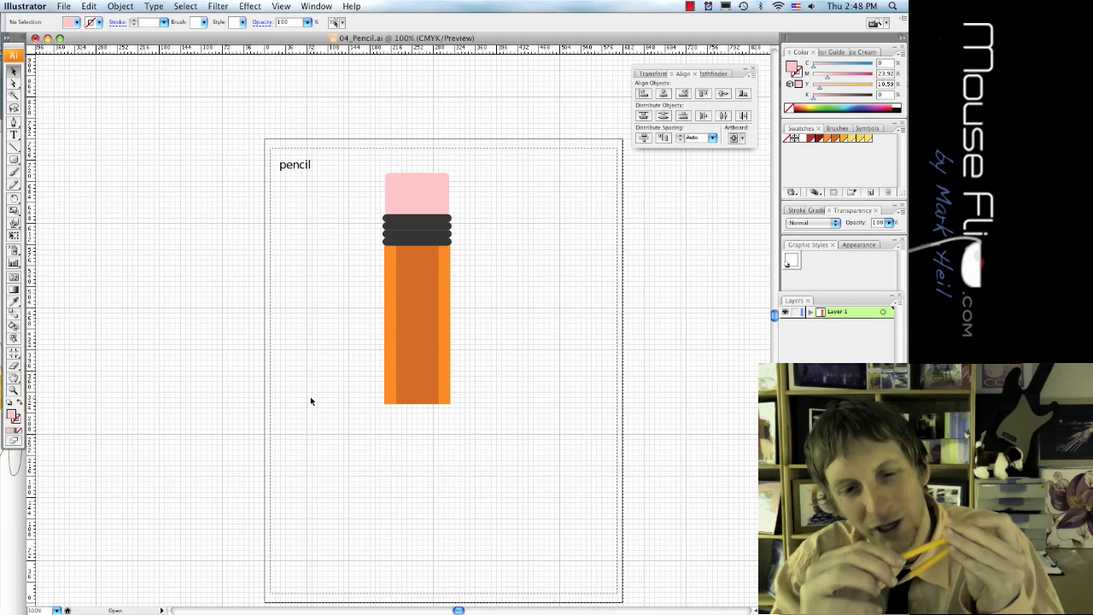
Draw a small square beside the pencil and delete its bottom-right corner to make a triangle.
left_click(13, 161)
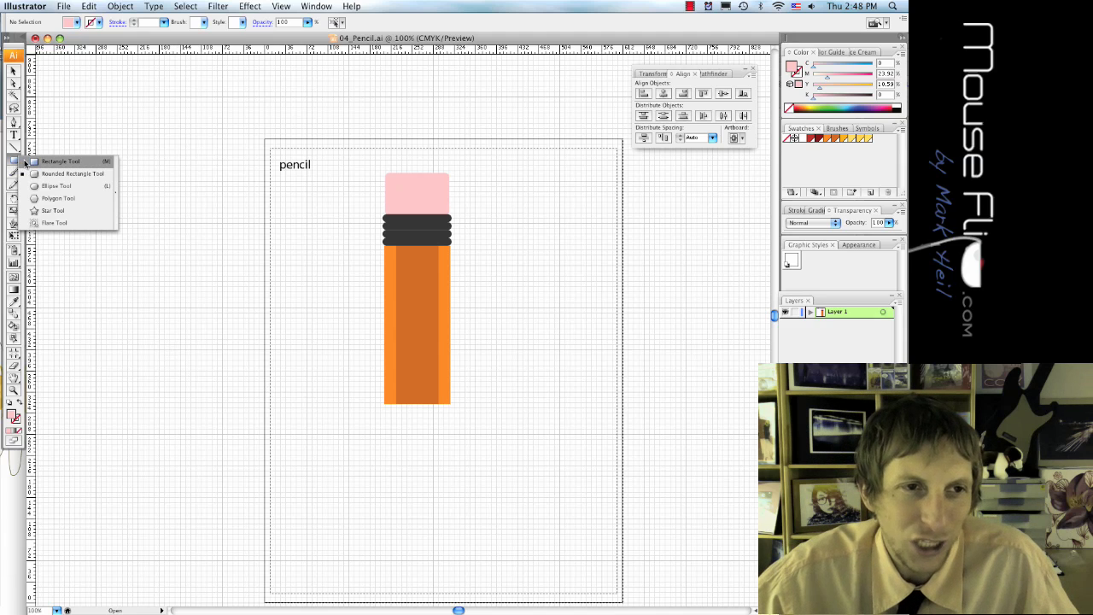
left_click(25, 160)
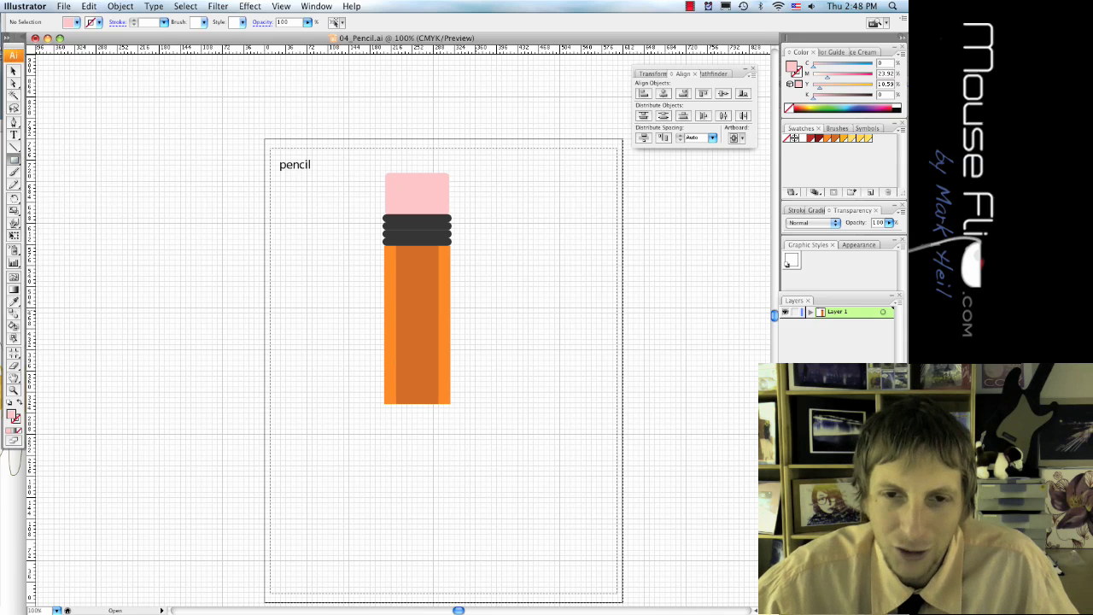
left_click_drag(493, 329, 518, 350)
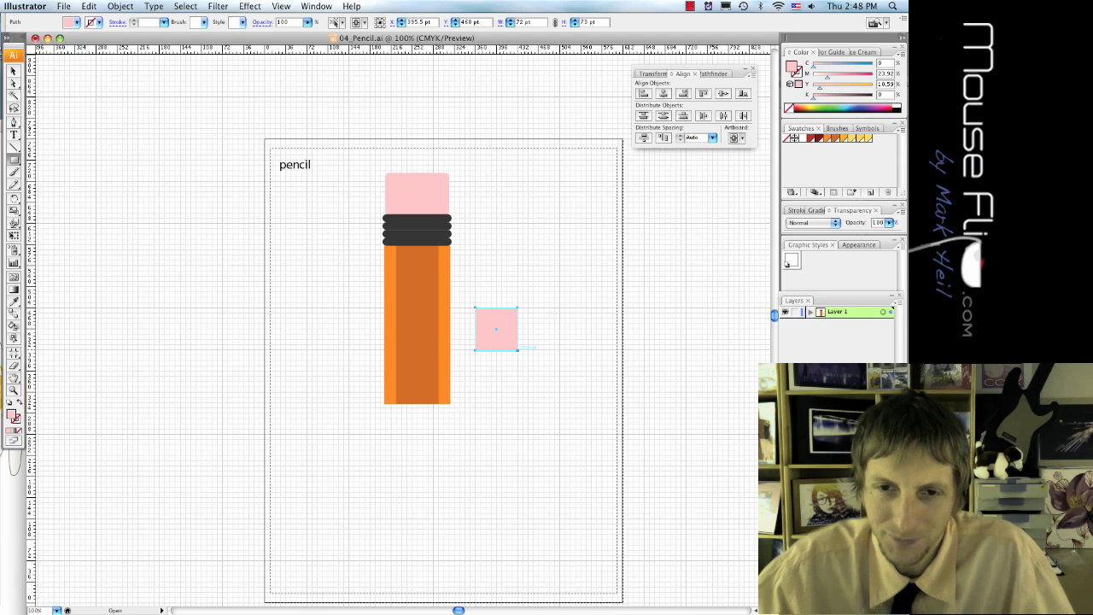
left_click(15, 83)
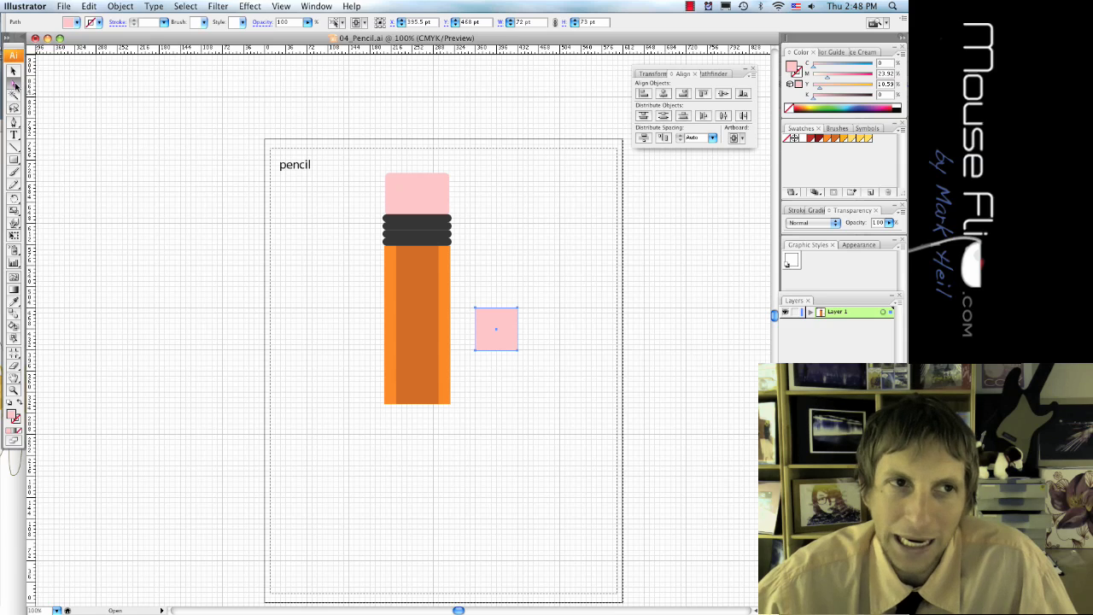
left_click(531, 359)
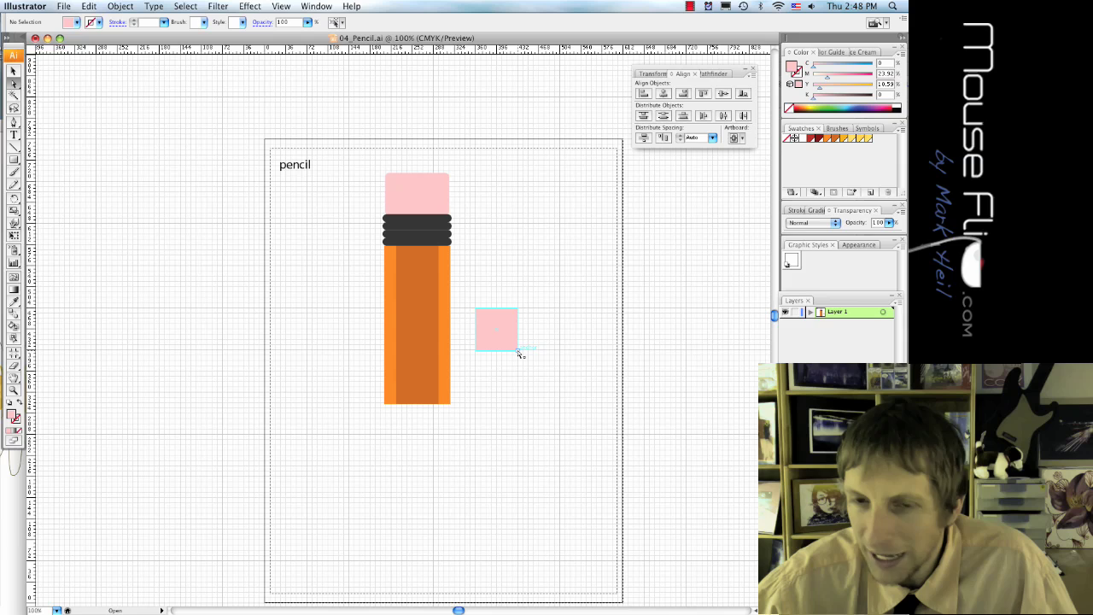
left_click(517, 351)
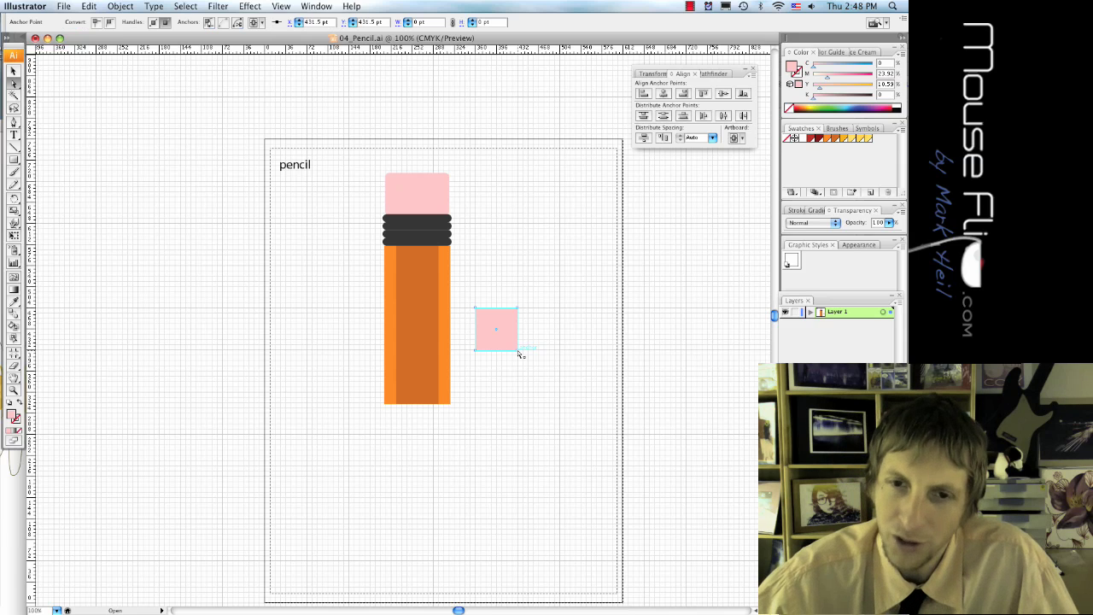
key("Delete")
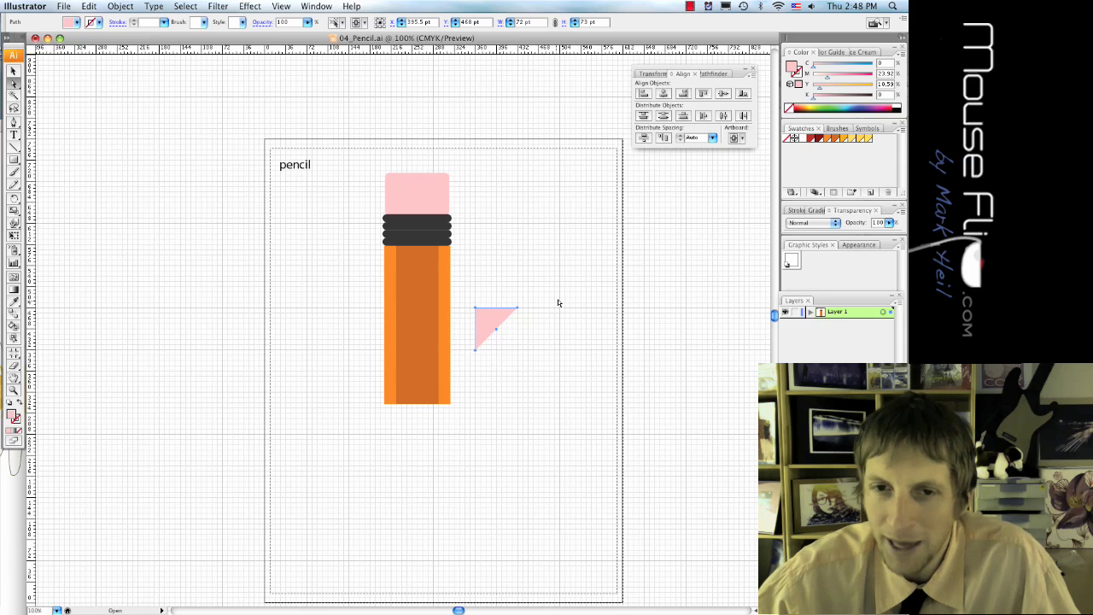
left_click(498, 324)
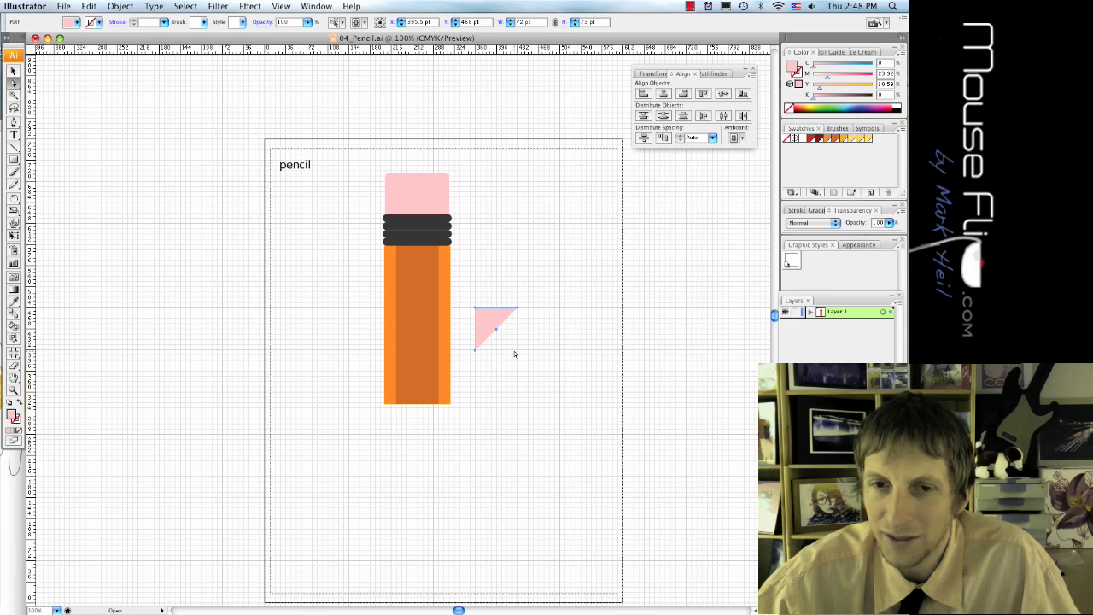
Fill the triangle with gold #CC9933.
left_click(75, 24)
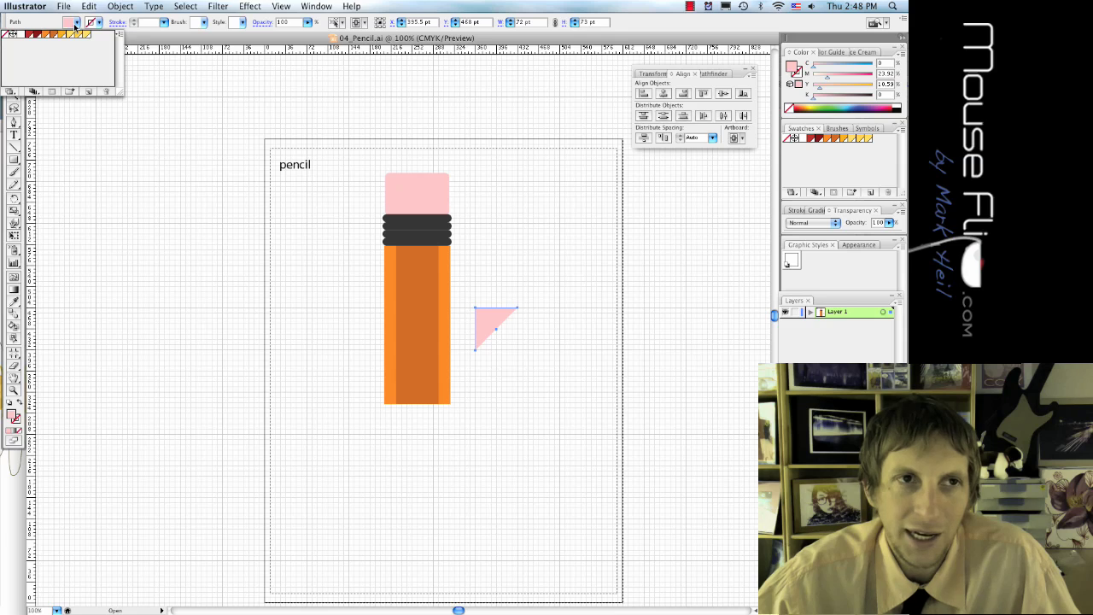
double_click(13, 415)
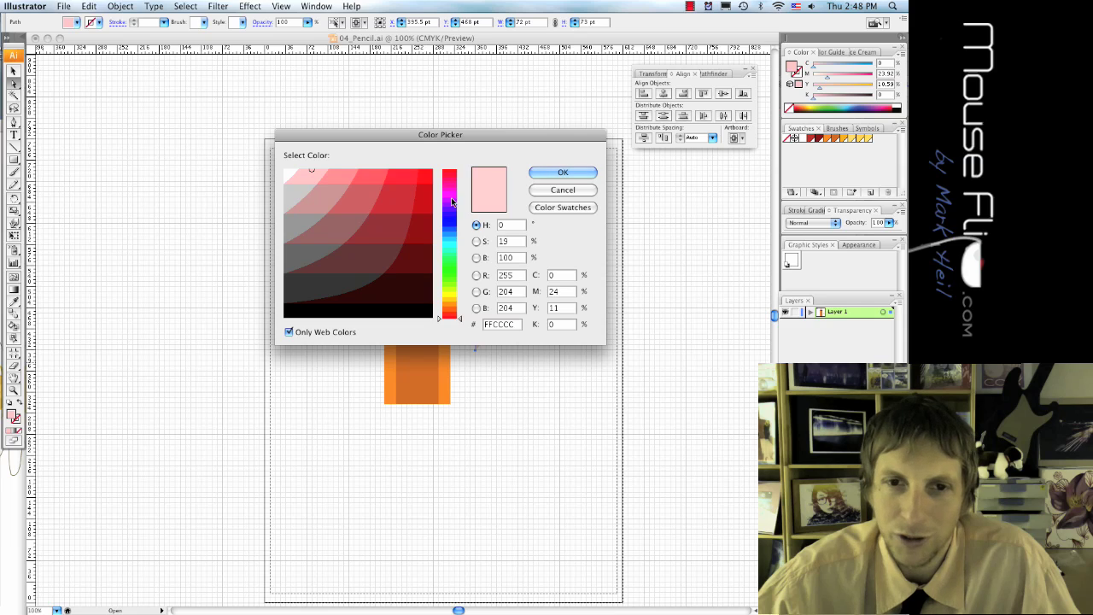
left_click_drag(451, 212, 446, 299)
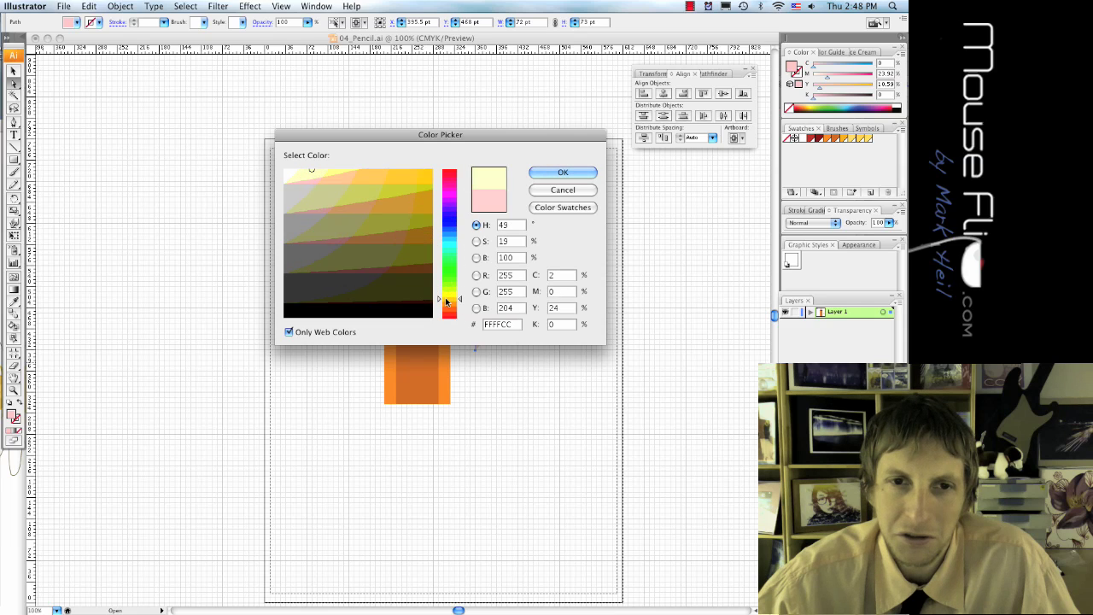
left_click(393, 211)
left_click(578, 170)
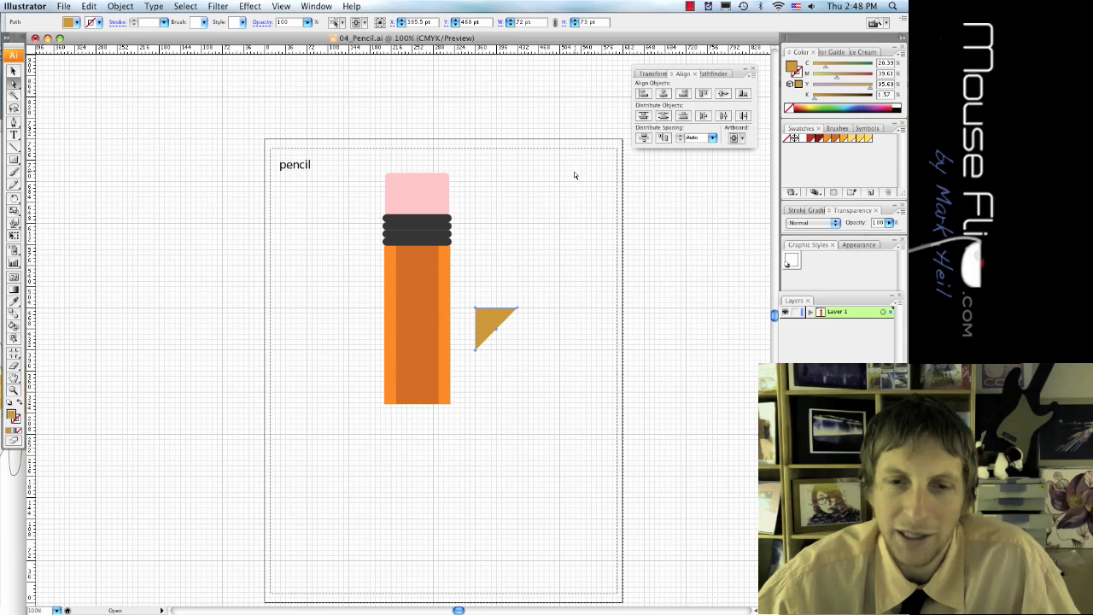
Rotate the gold triangle so it points downward below the pencil body.
left_click(14, 72)
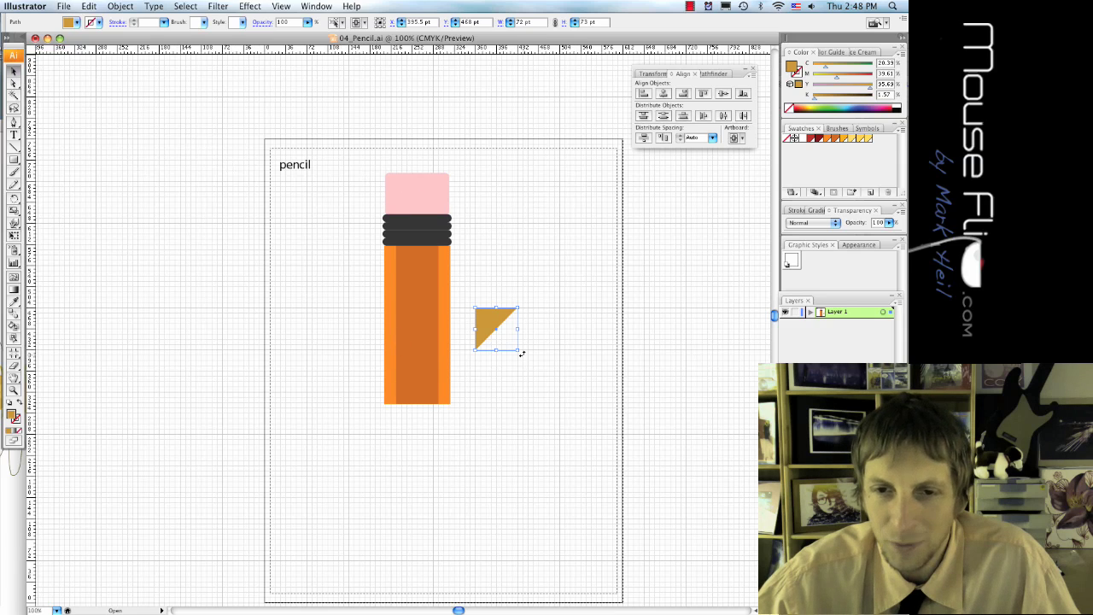
left_click_drag(522, 352, 464, 275)
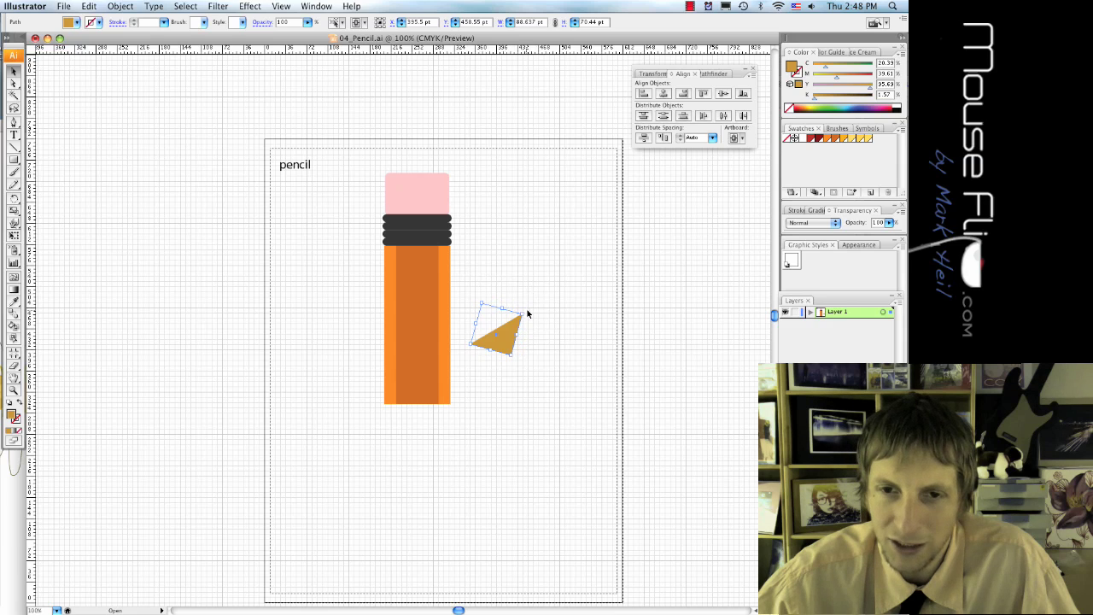
mouse_move(525, 311)
left_mouse_down()
mouse_move(534, 329)
mouse_move(512, 359)
mouse_move(419, 420)
mouse_move(400, 437)
mouse_move(410, 443)
left_mouse_up()
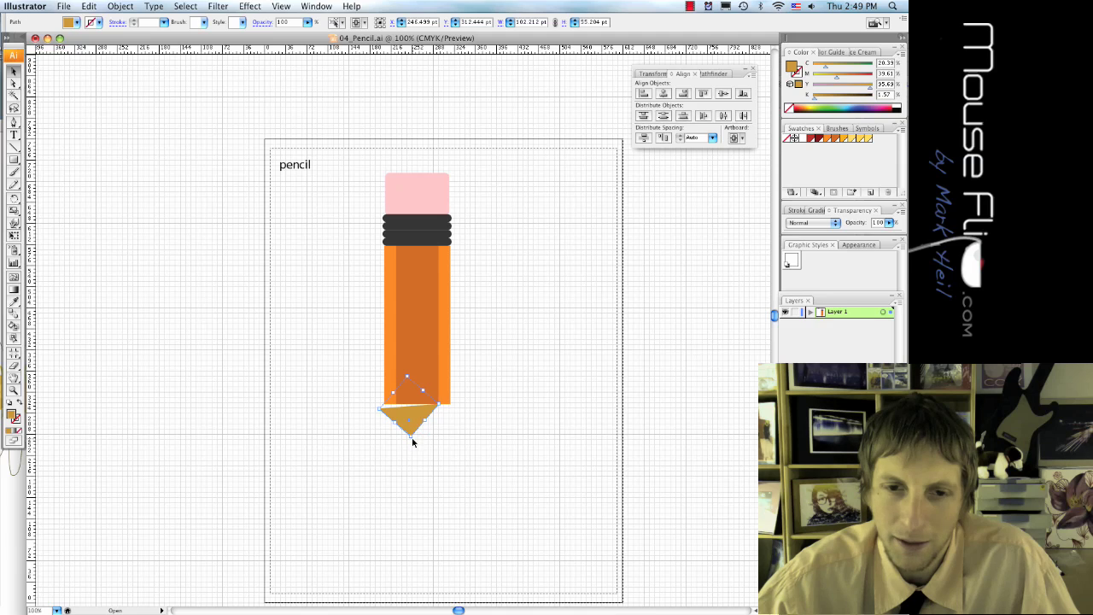
left_click_drag(412, 438, 407, 441)
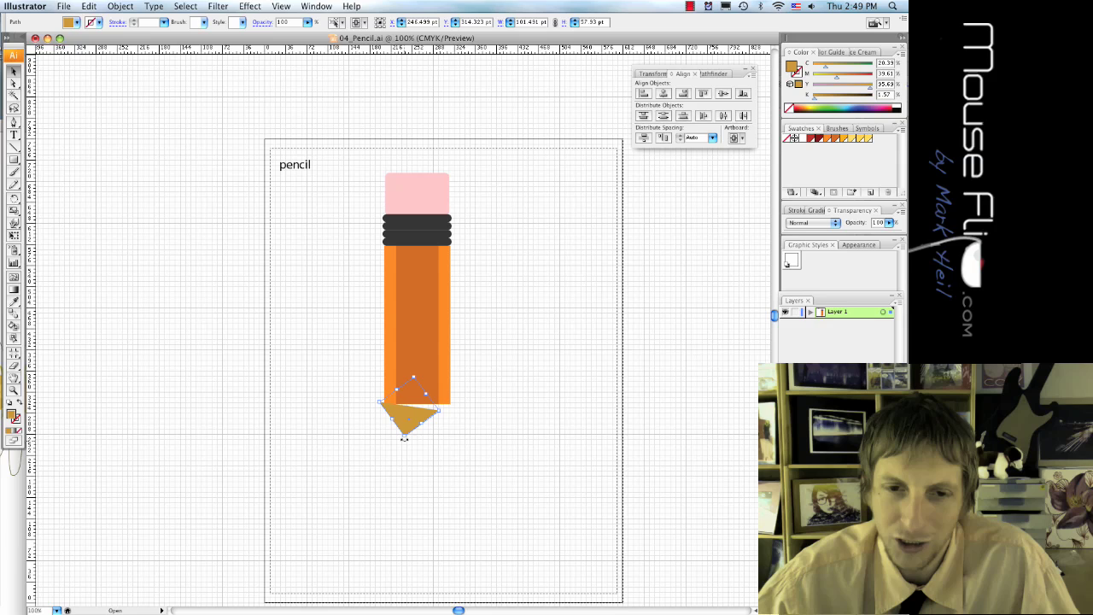
mouse_move(404, 440)
left_mouse_down()
mouse_move(451, 407)
mouse_move(441, 410)
left_mouse_up()
Select and deselect the tip to check it sits beneath the orange body.
left_click(459, 409)
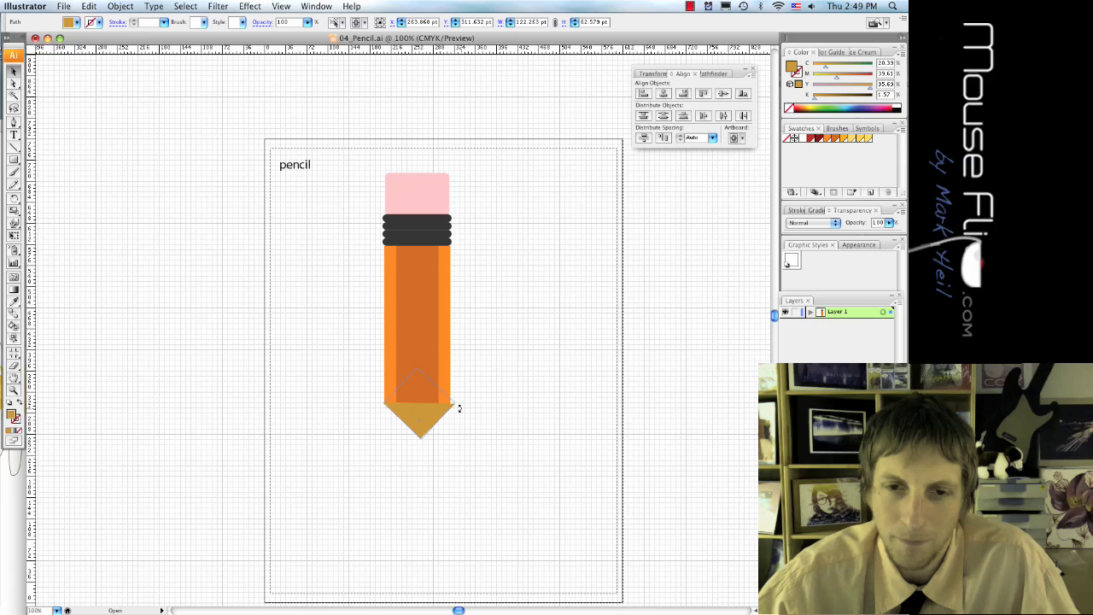
left_click(457, 403)
left_click(456, 407)
left_click(458, 411)
left_click(452, 407)
left_click(463, 435)
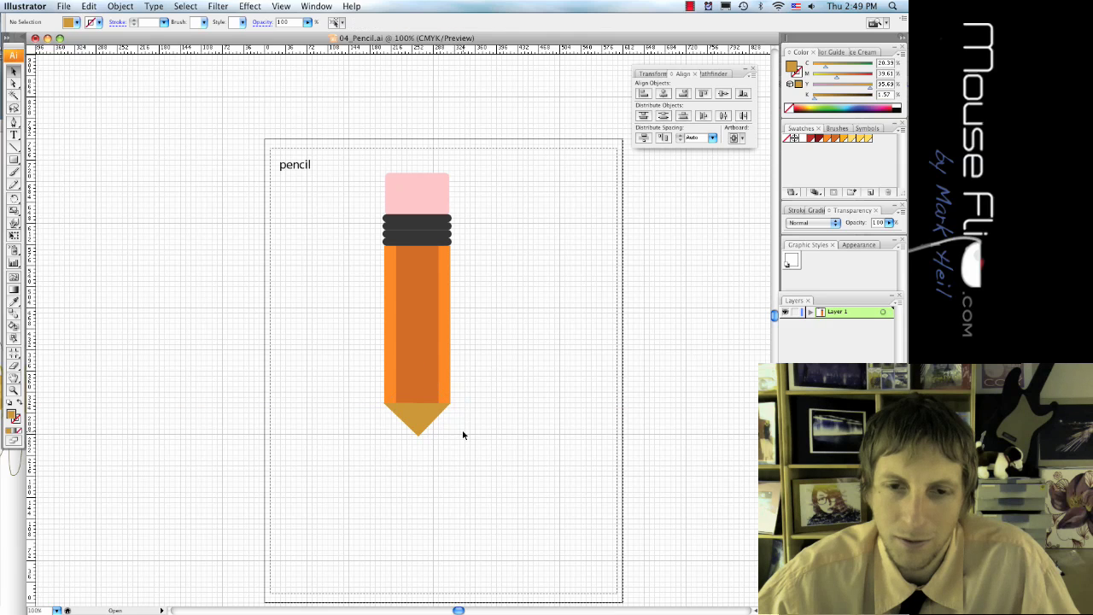
left_click(417, 415)
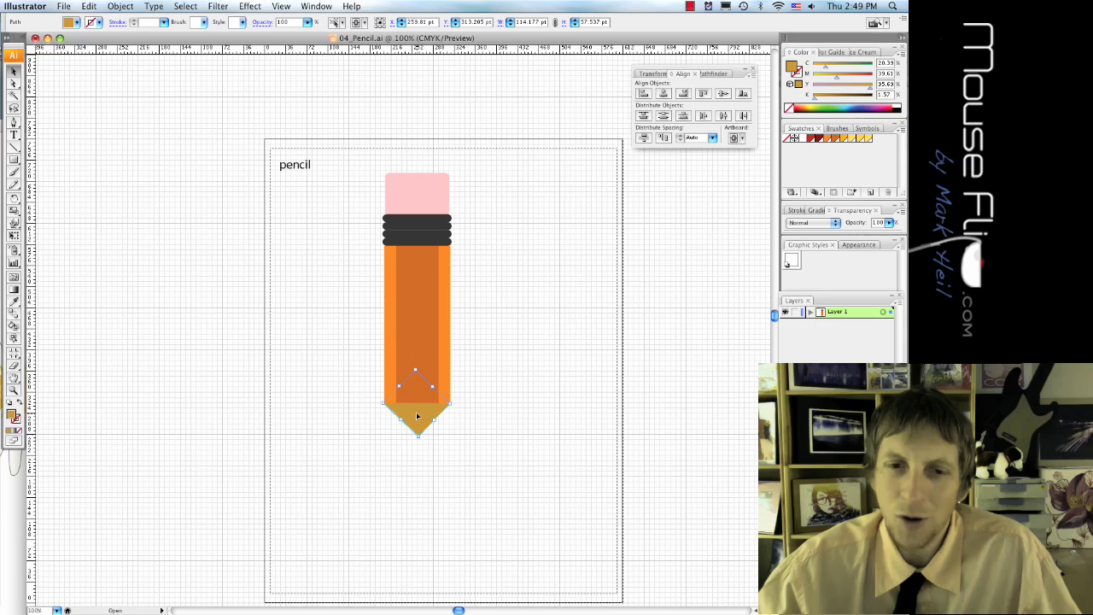
key("super+h")
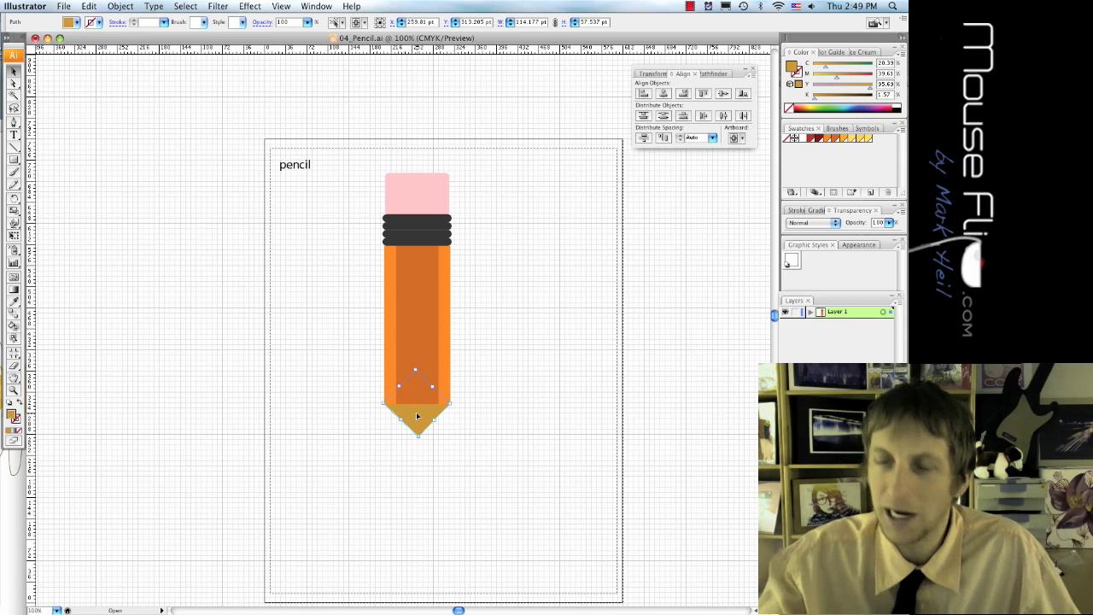
left_click(429, 450)
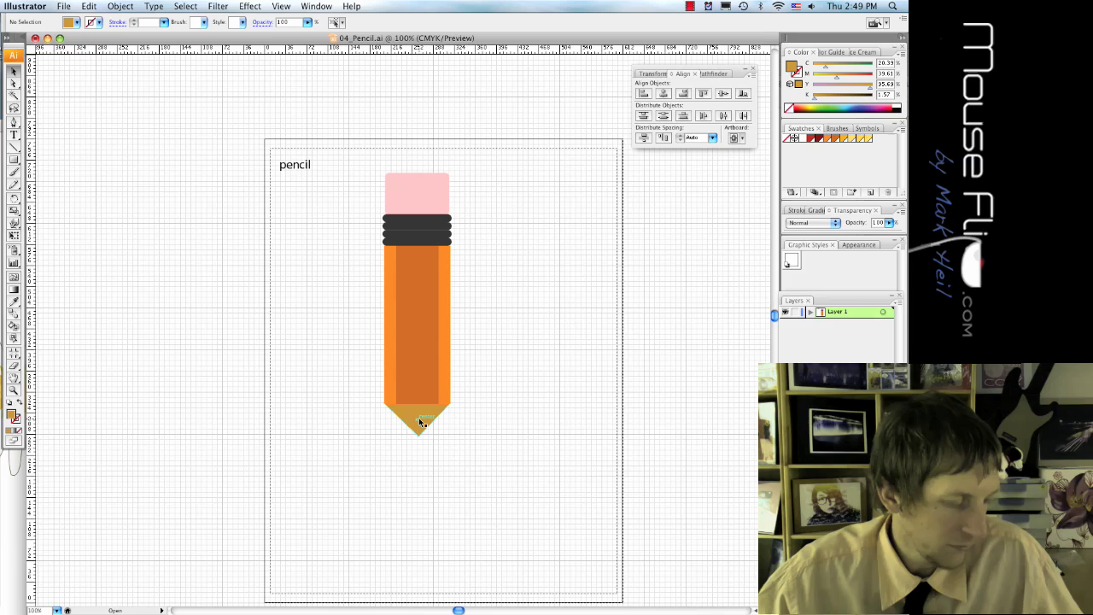
left_click(417, 416)
left_click(426, 475)
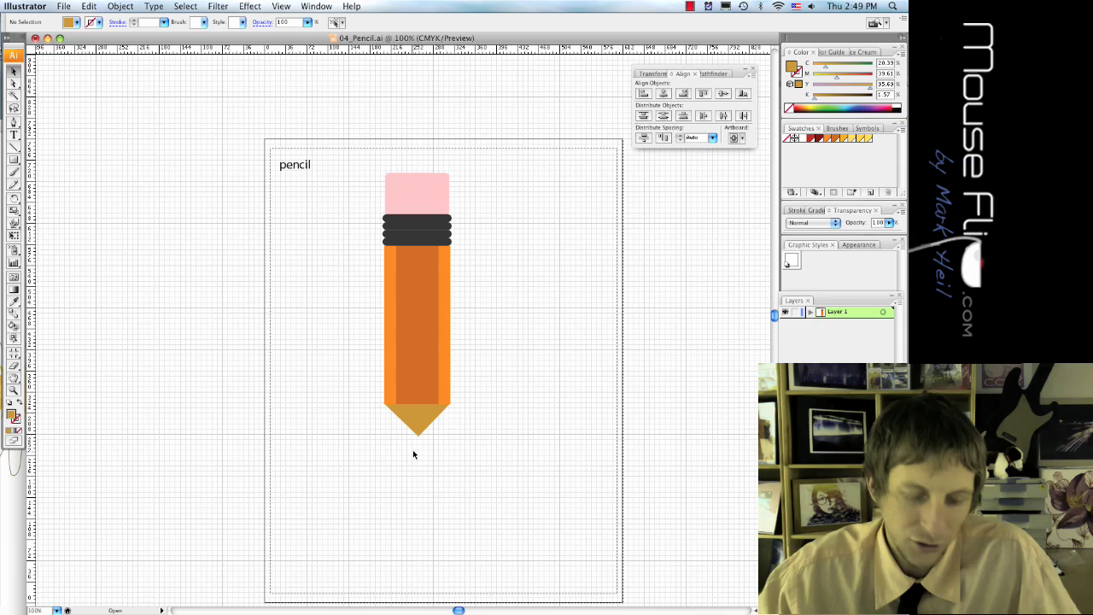
Zoom in to 800% and drag the tip's left corner flush onto the body's edge.
scroll(413, 450, "up", 1)
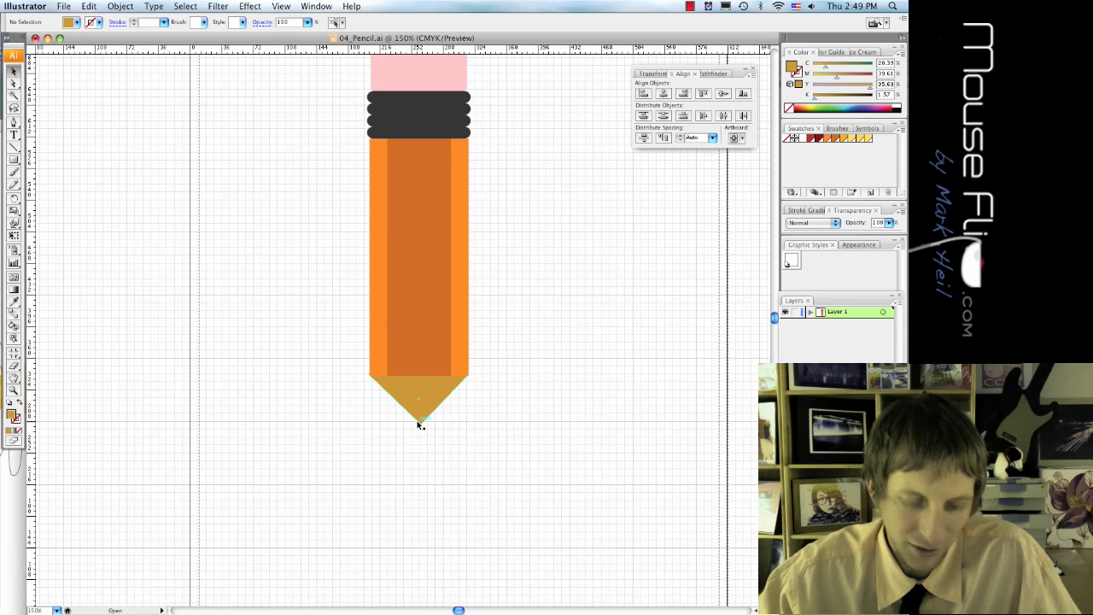
scroll(417, 423, "up", 3)
scroll(417, 424, "up", 1)
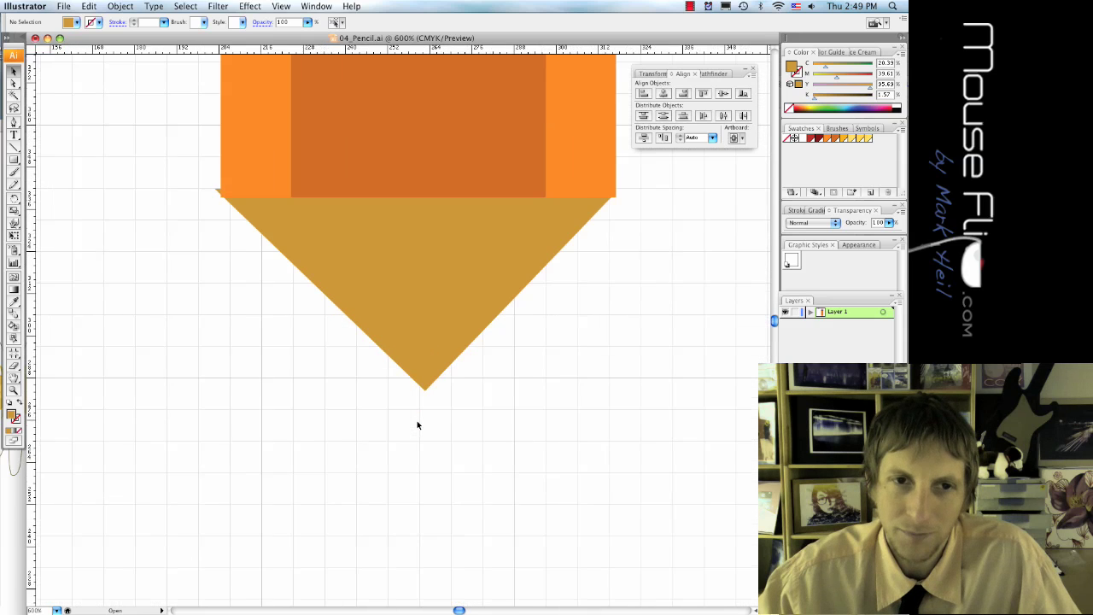
scroll(417, 424, "up", 1)
scroll(398, 370, "up", 3)
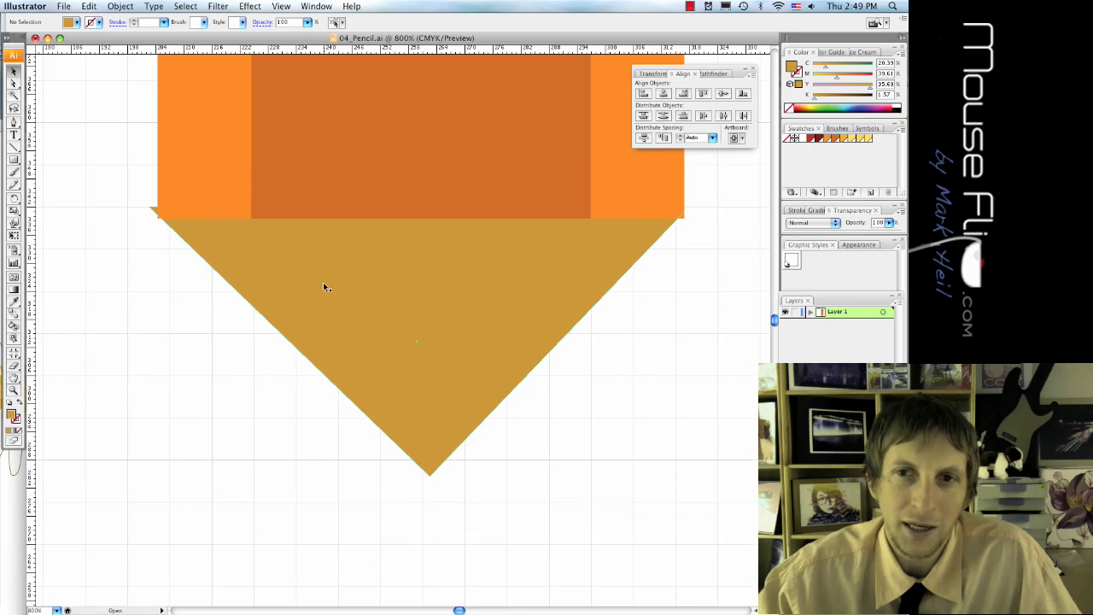
left_click(389, 296)
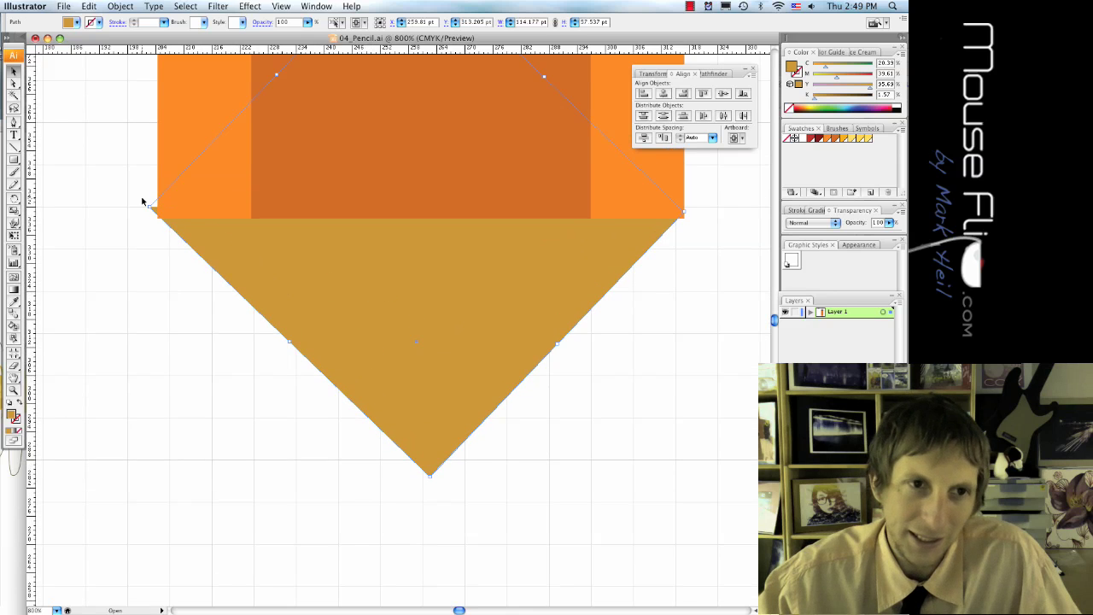
left_click_drag(150, 206, 159, 217)
left_click(158, 248)
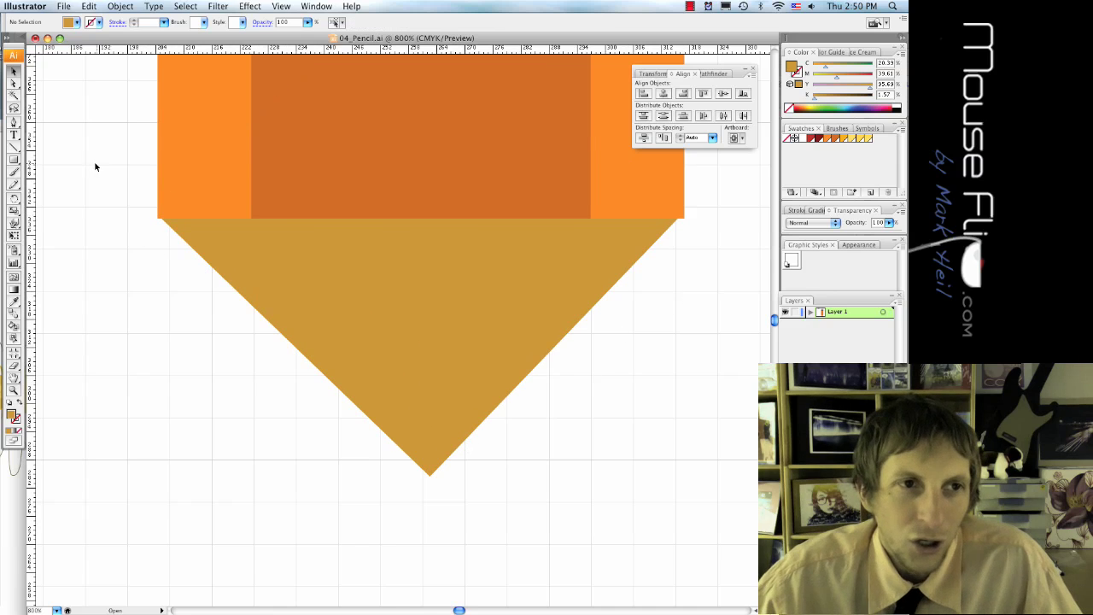
left_click(13, 123)
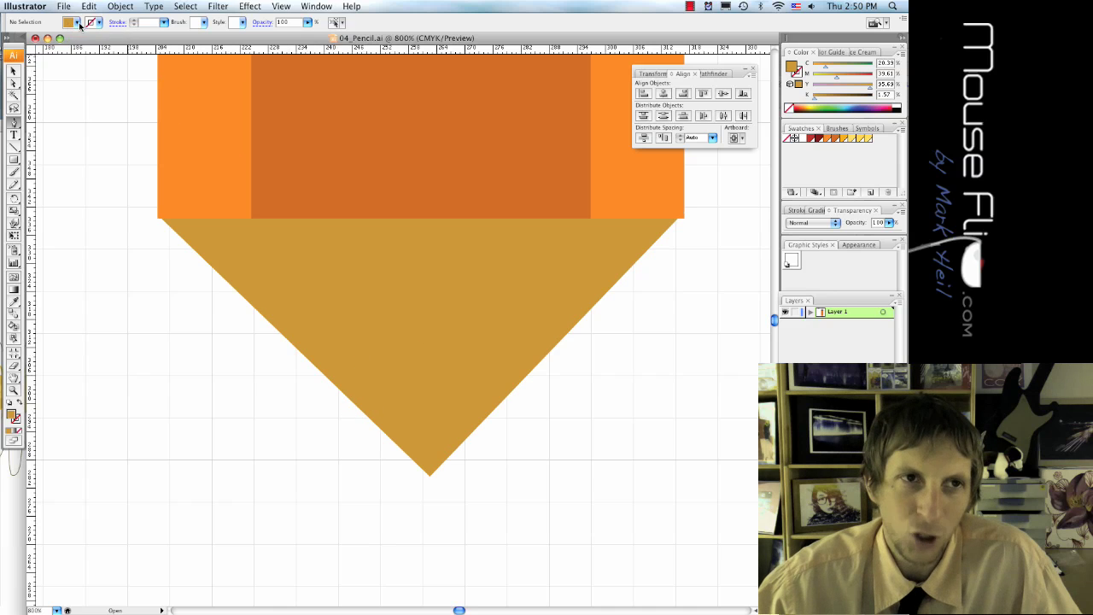
Set the fill colour to black.
mouse_move(6, 410)
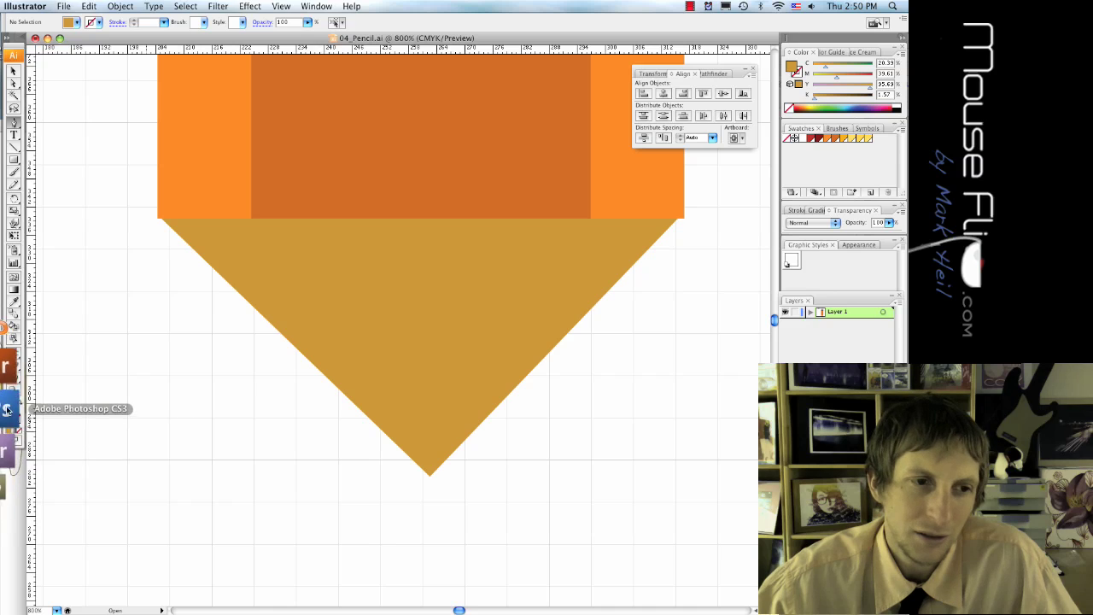
double_click(14, 418)
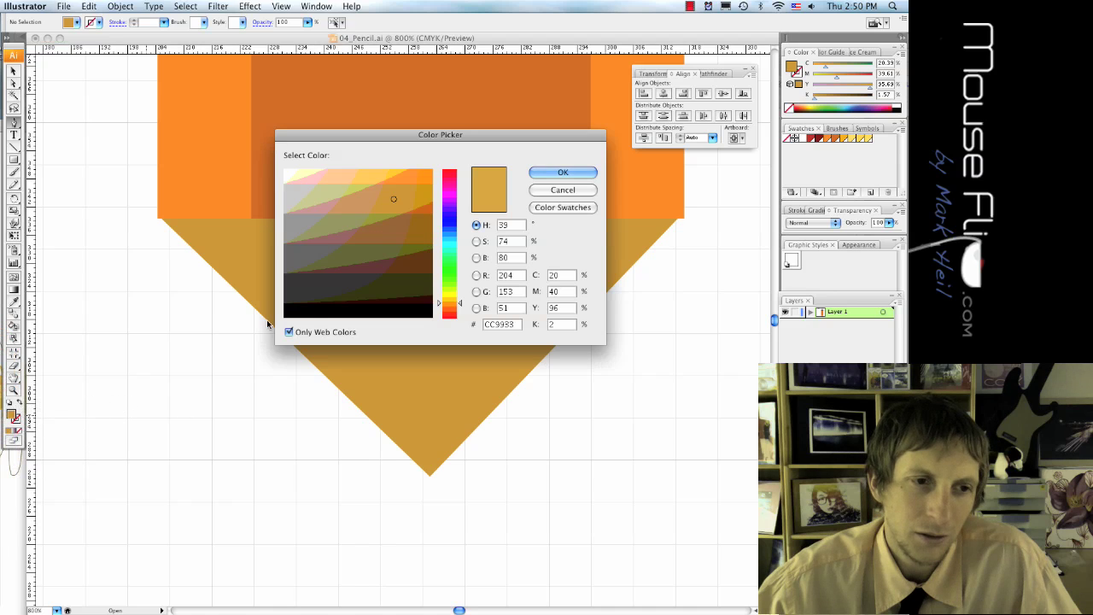
left_click(343, 310)
left_click(563, 171)
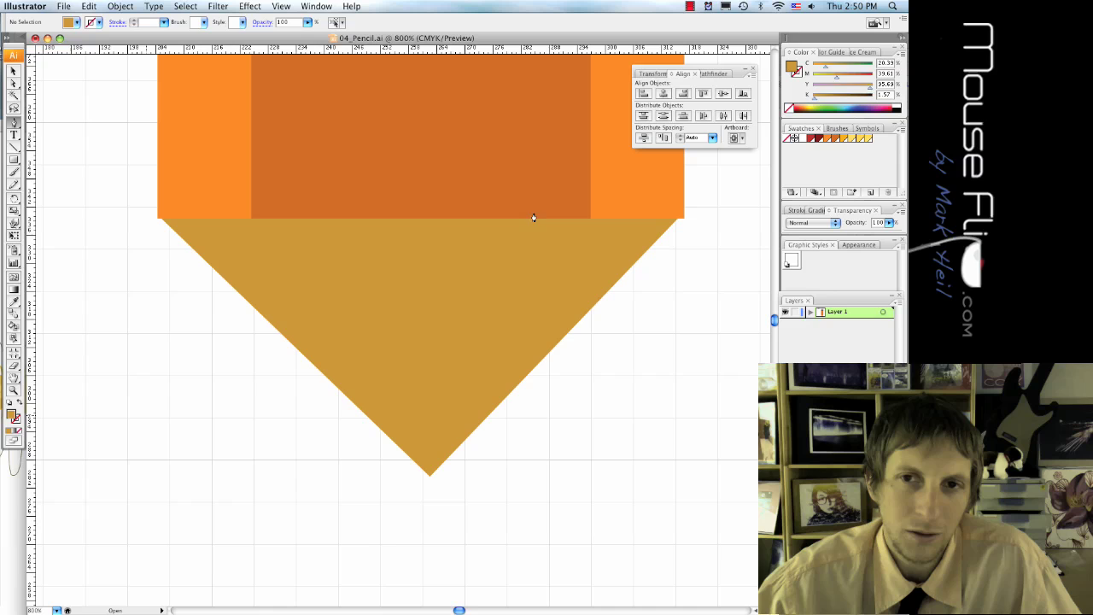
Draw a closed three-point black triangle at the tip's point as the lead.
left_click(335, 389)
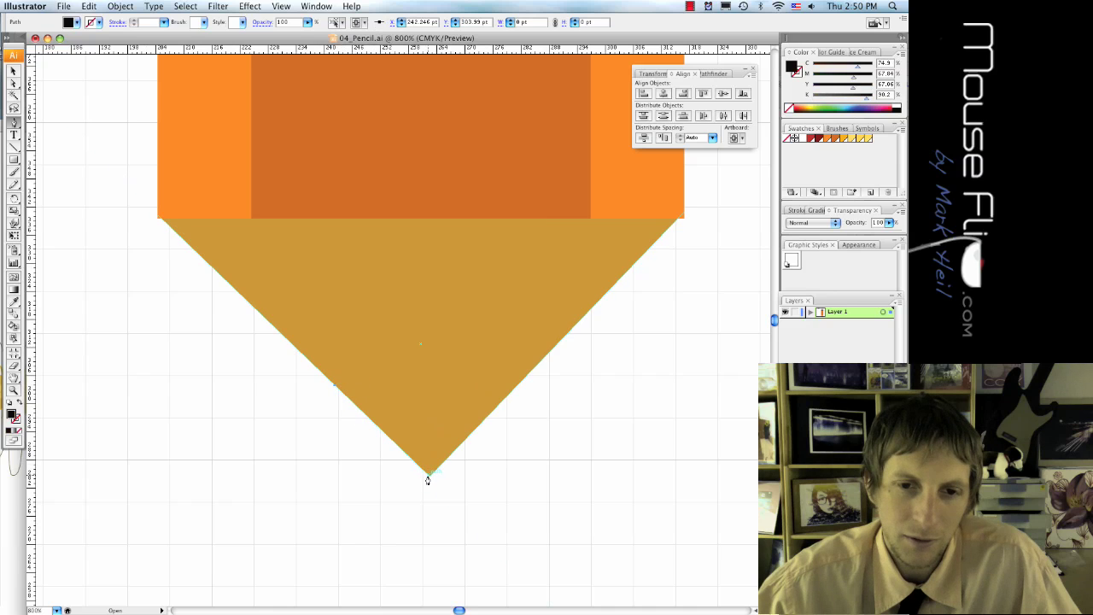
left_click(428, 476)
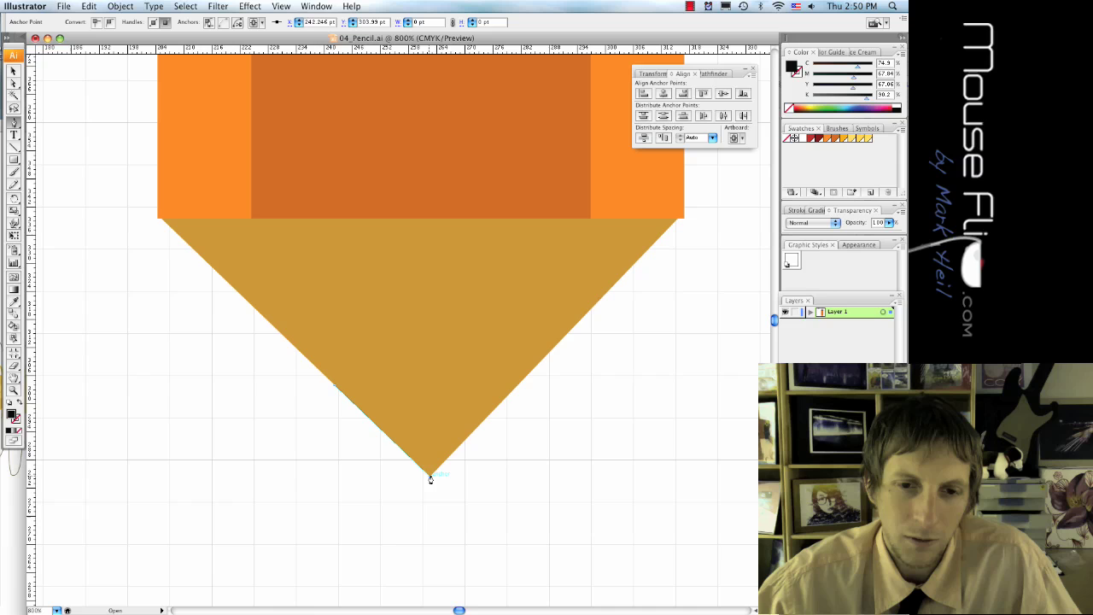
left_click(517, 382)
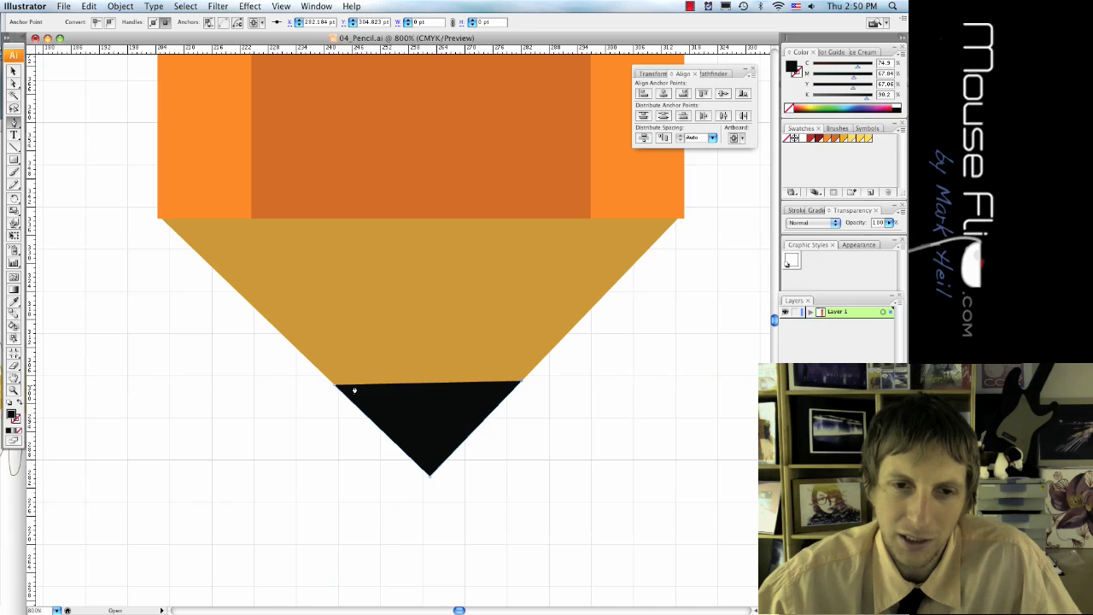
left_click(337, 387)
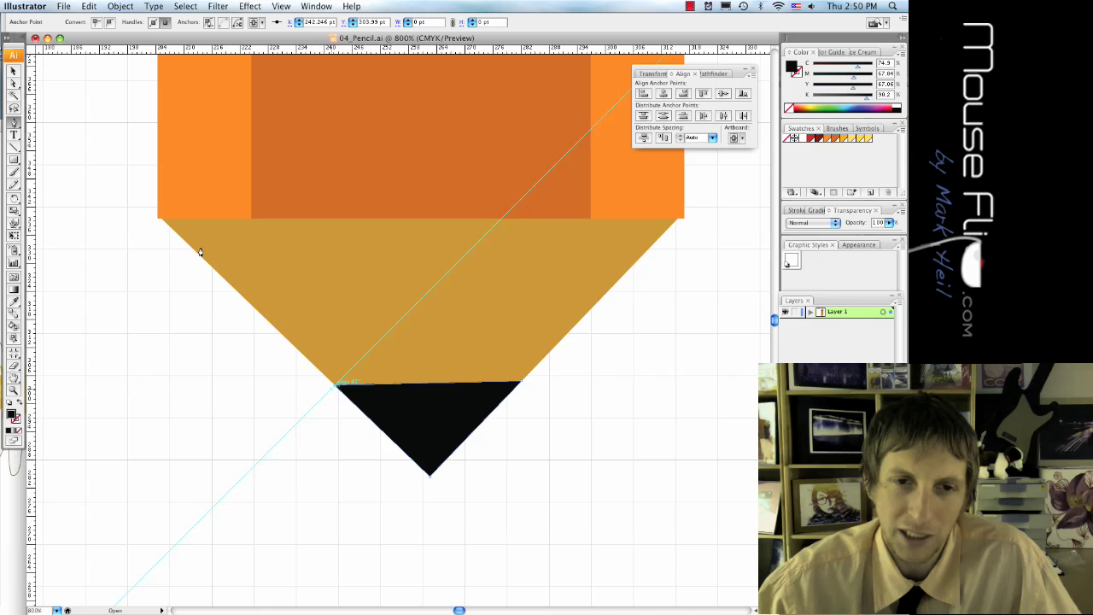
left_click(14, 71)
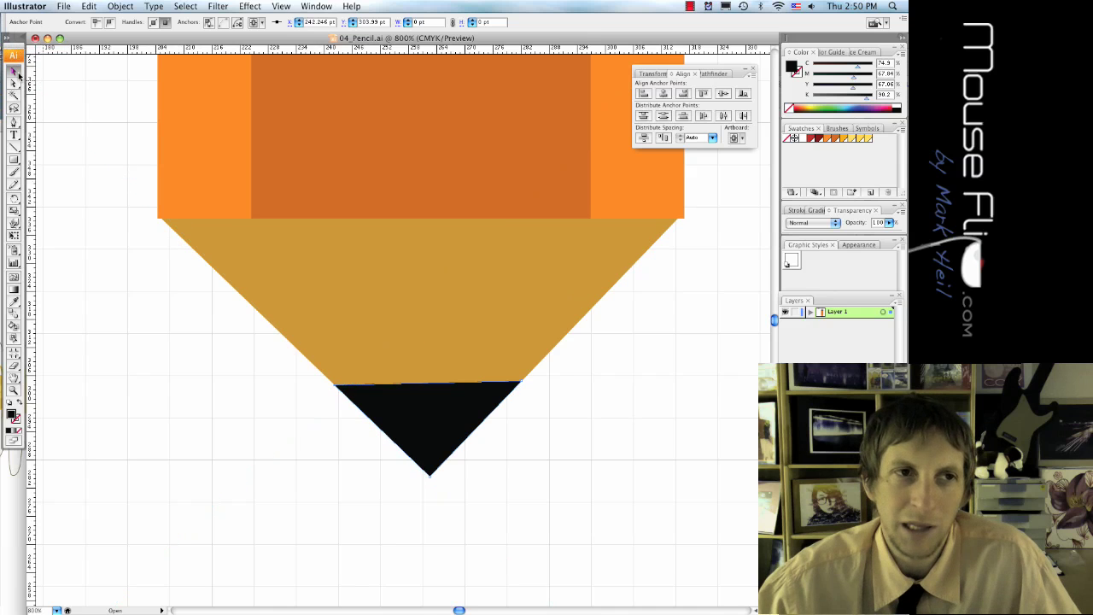
left_click(73, 139)
Rotate the whole pencil about 45° clockwise and shrink it around its centre.
scroll(178, 238, "down", 3)
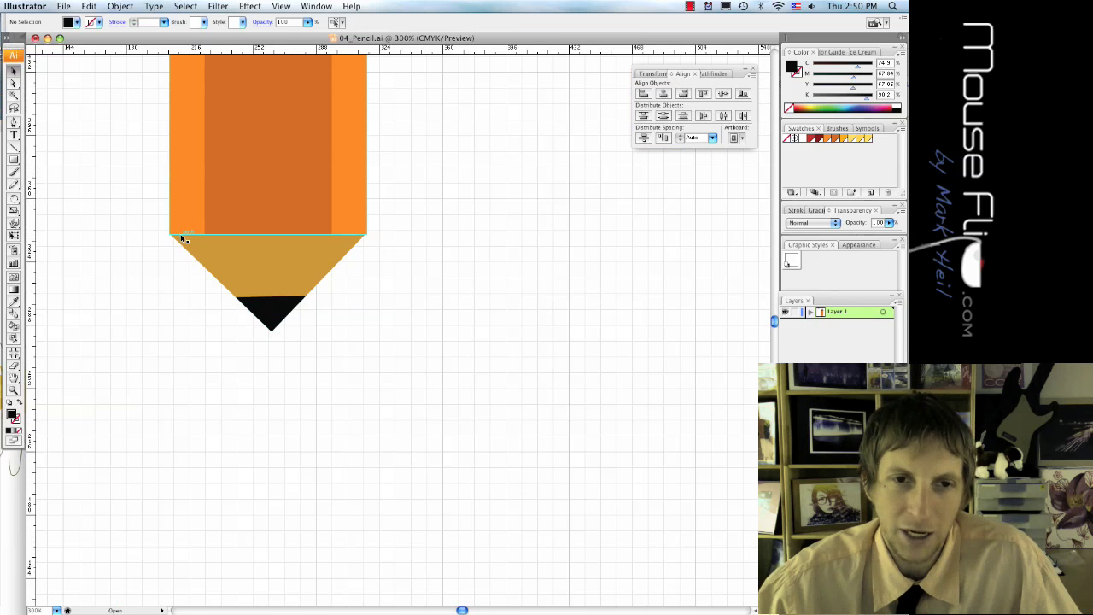
scroll(197, 239, "up", 5)
scroll(197, 245, "down", 2)
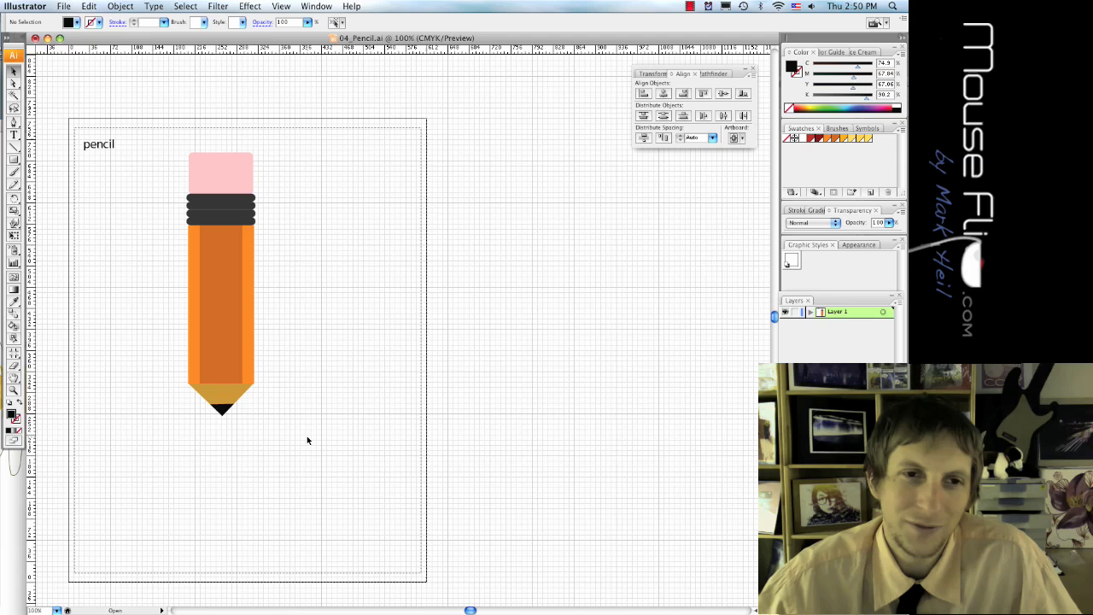
left_click_drag(306, 444, 171, 146)
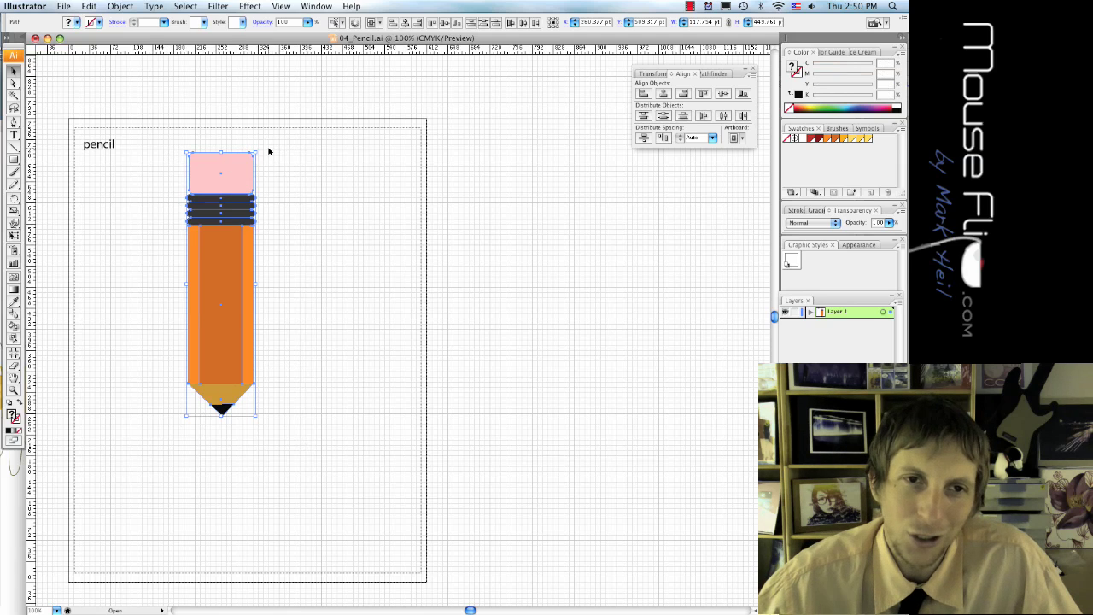
mouse_move(260, 150)
left_mouse_down()
mouse_move(275, 211)
mouse_move(268, 253)
mouse_move(336, 327)
left_mouse_up()
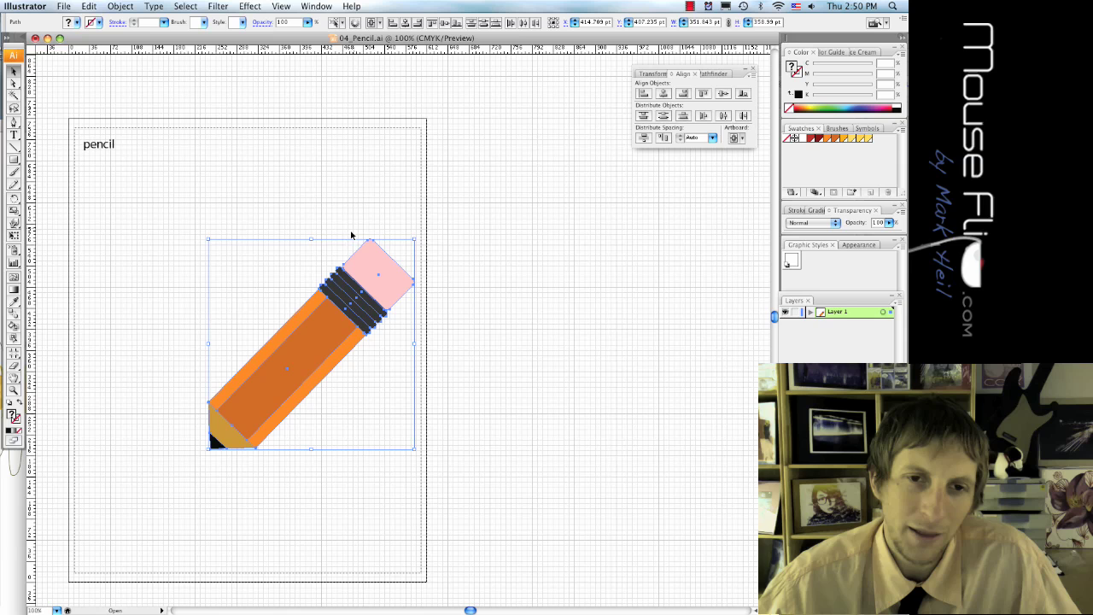
left_click_drag(416, 240, 378, 264)
left_click(481, 335)
Group the pencil's parts and move the group up and to the right.
scroll(481, 336, "left", 5)
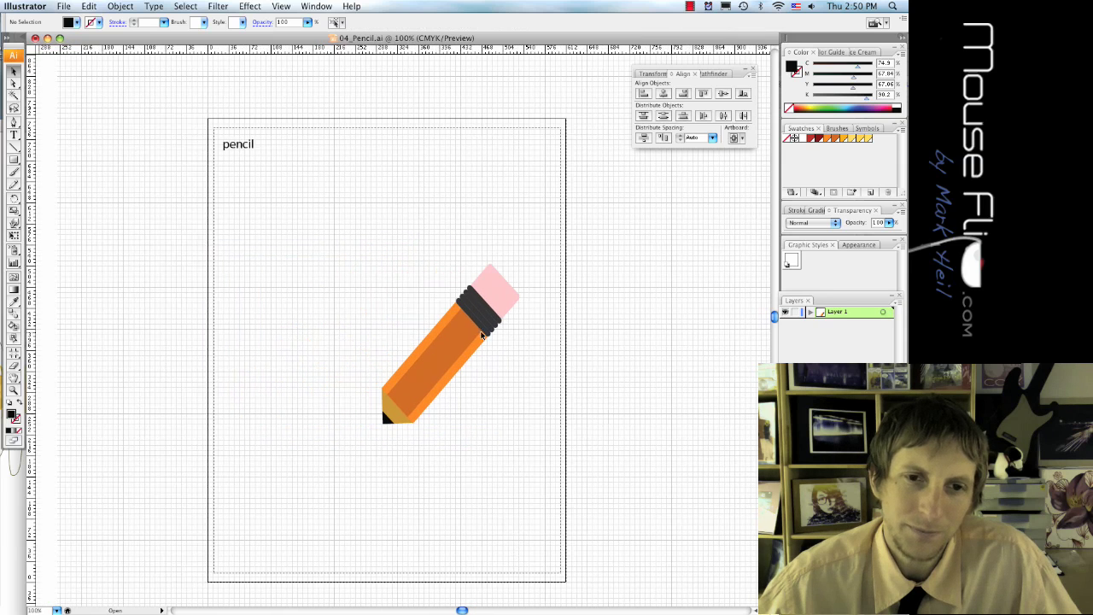
left_click_drag(510, 465, 405, 214)
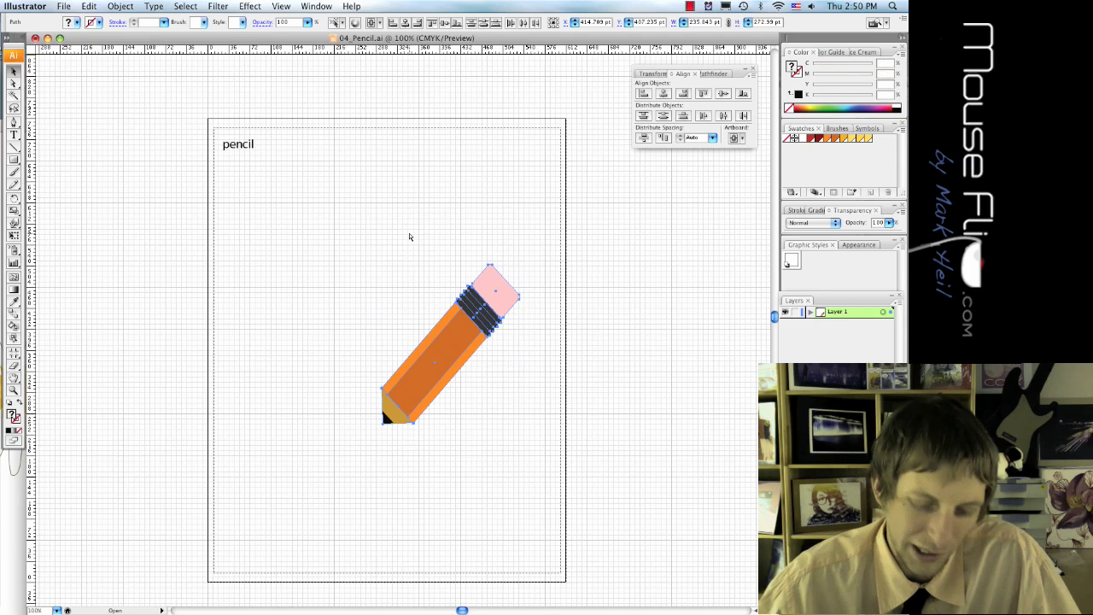
key("super+g")
left_click_drag(457, 359, 492, 346)
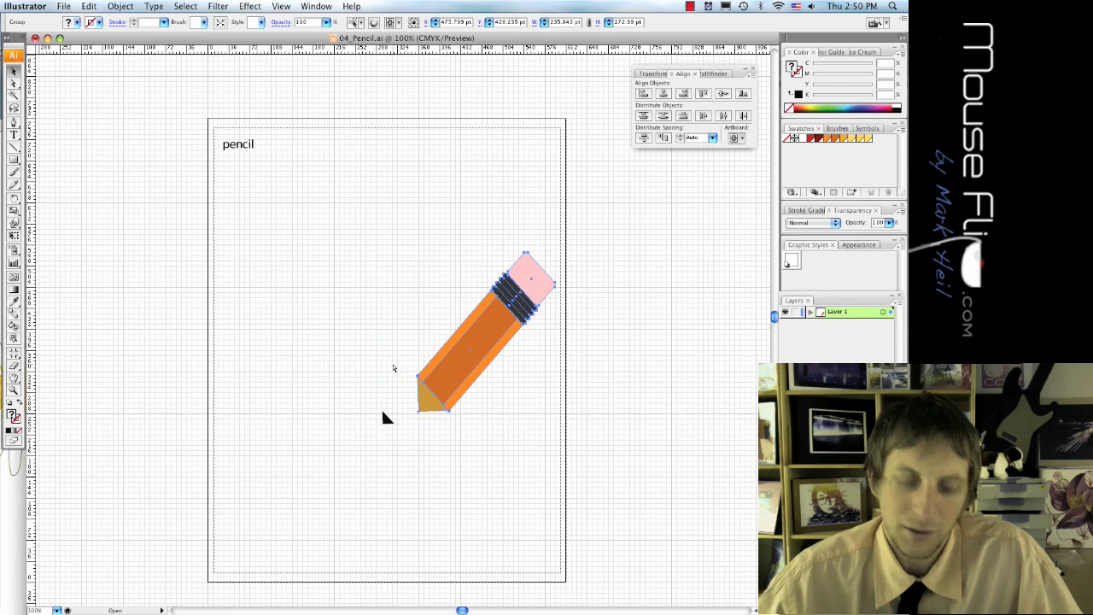
key("super+z")
left_click_drag(291, 208, 528, 486)
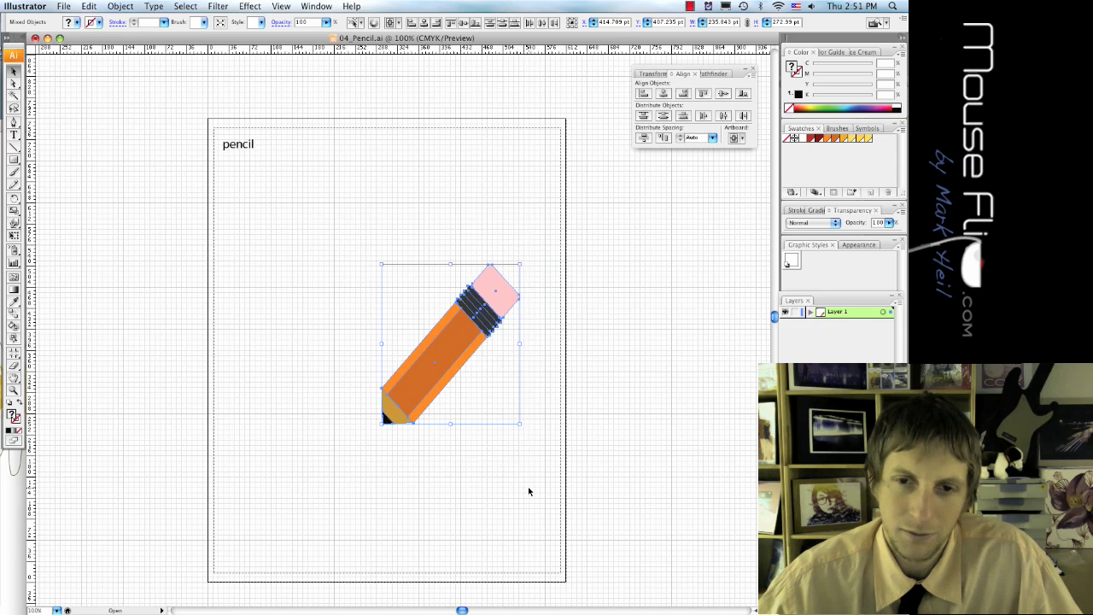
left_click(527, 486)
left_click(443, 368)
left_click_drag(443, 368, 479, 353)
left_click(136, 107)
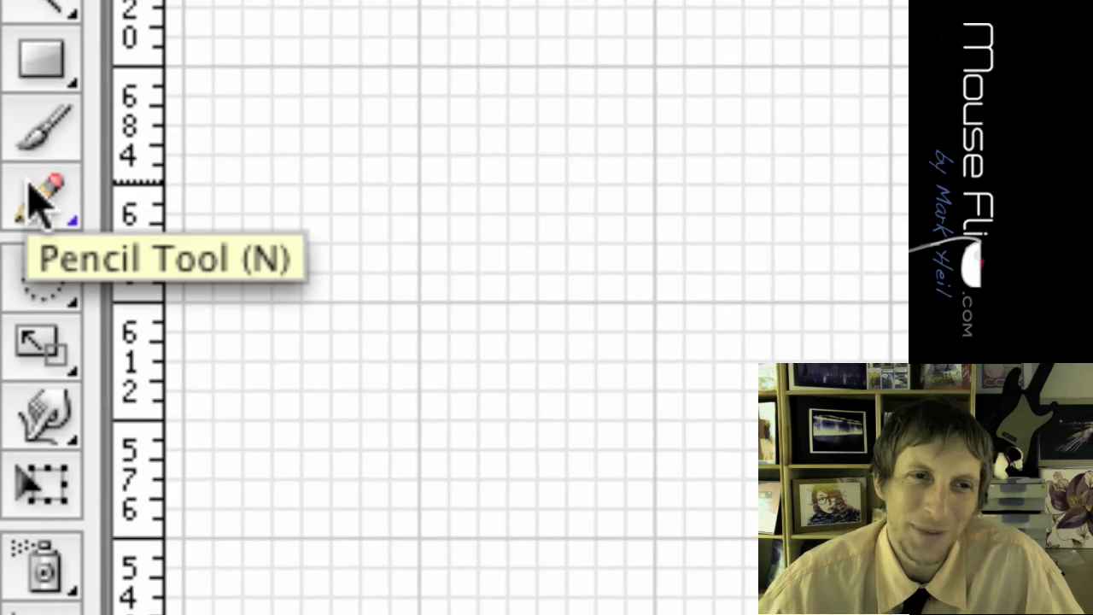
Switch to the Pencil tool and set the stroke weight to 3 pt.
left_click(29, 184)
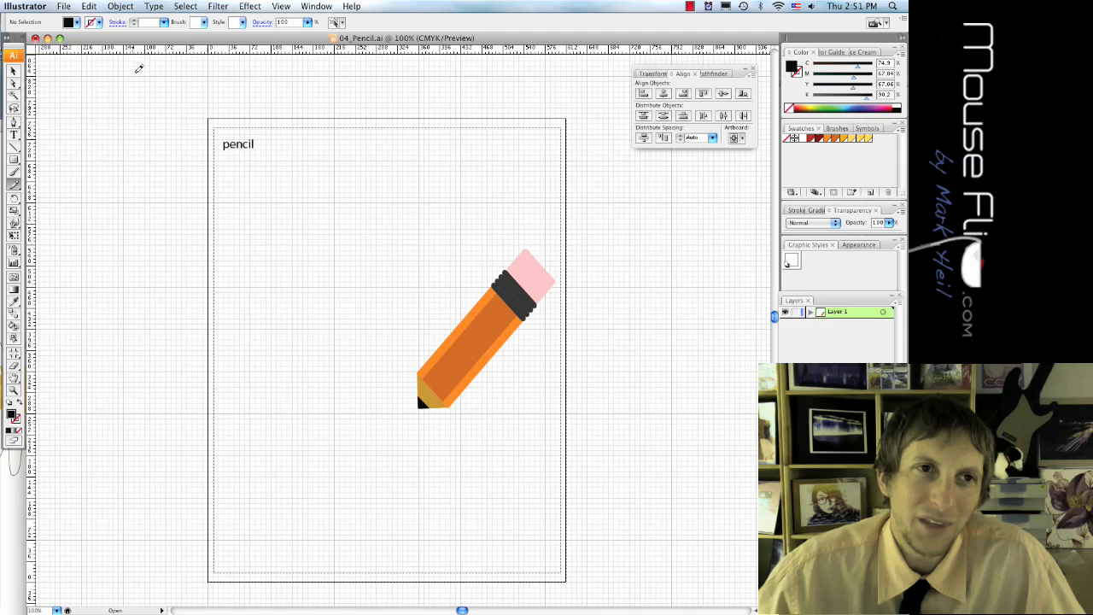
left_click(163, 22)
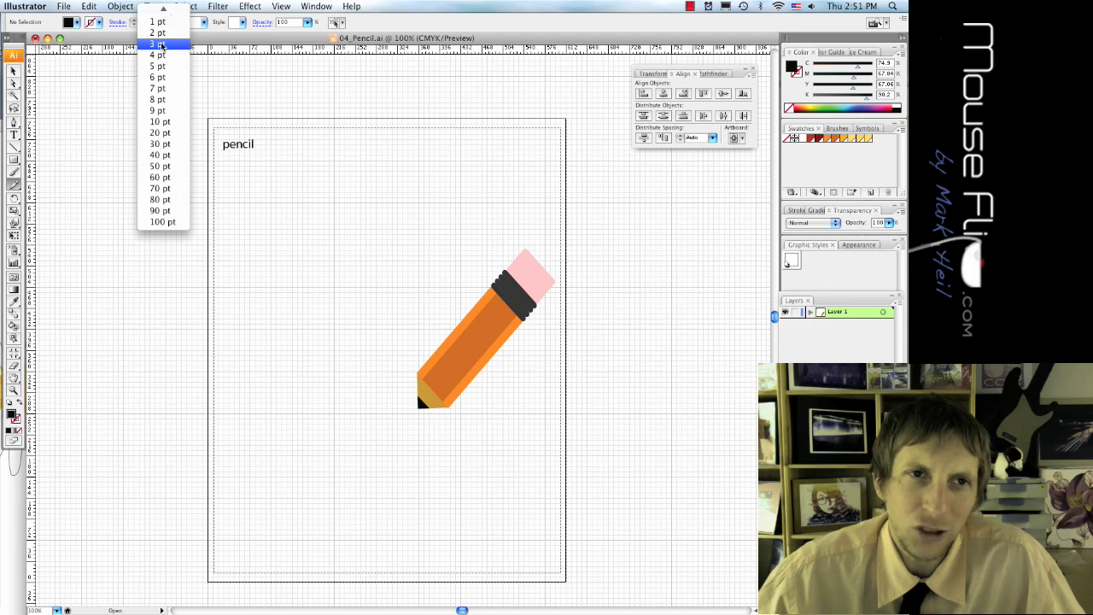
left_click(161, 44)
left_click(78, 22)
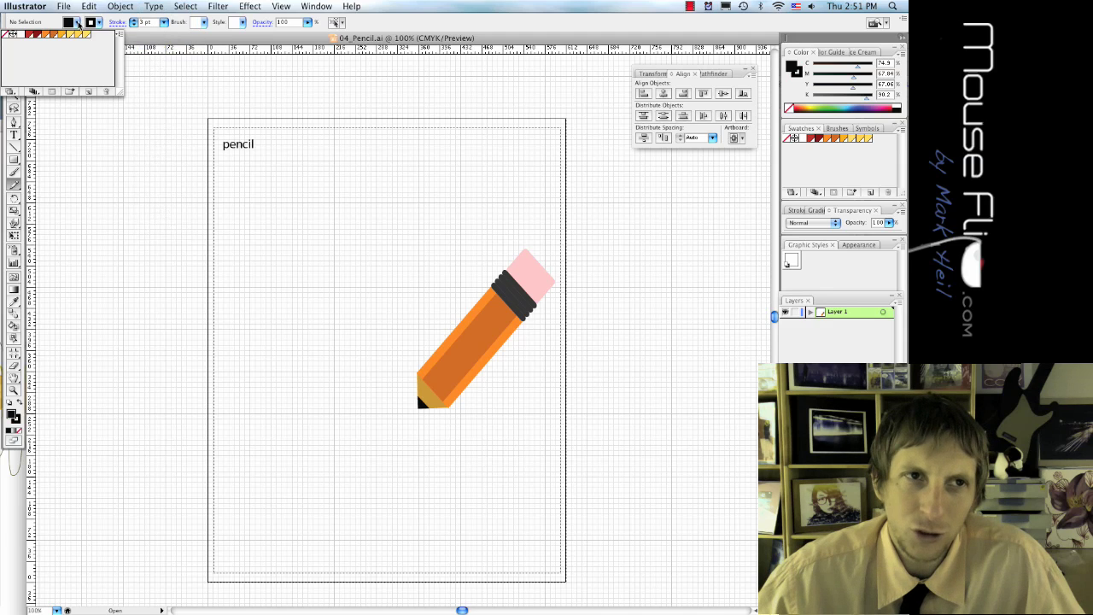
left_click(78, 22)
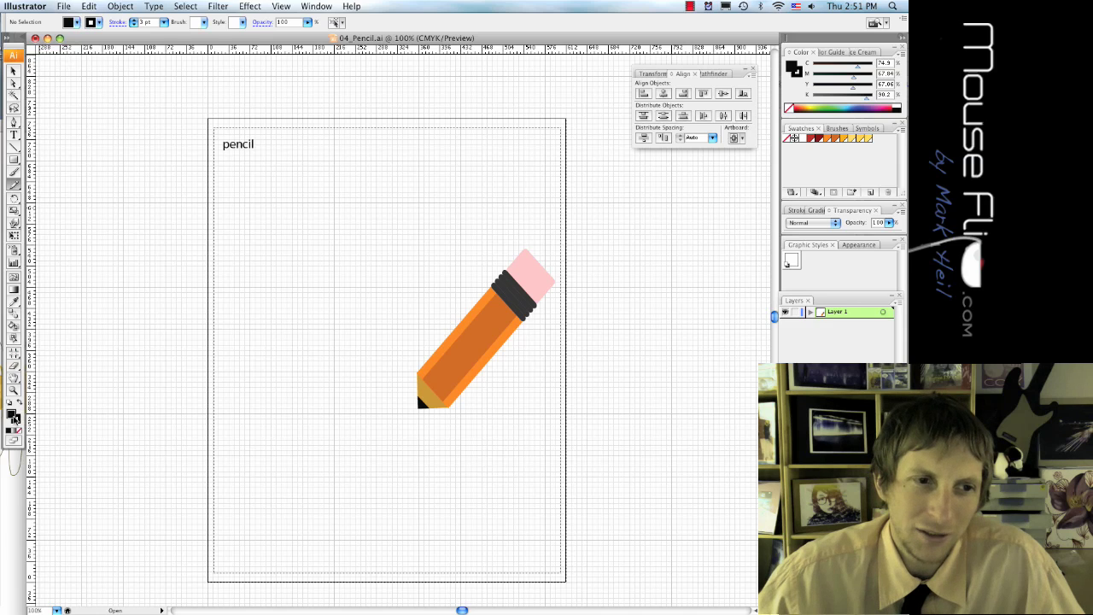
Choose a dark grey drawing colour in the Color Picker and confirm it.
double_click(14, 417)
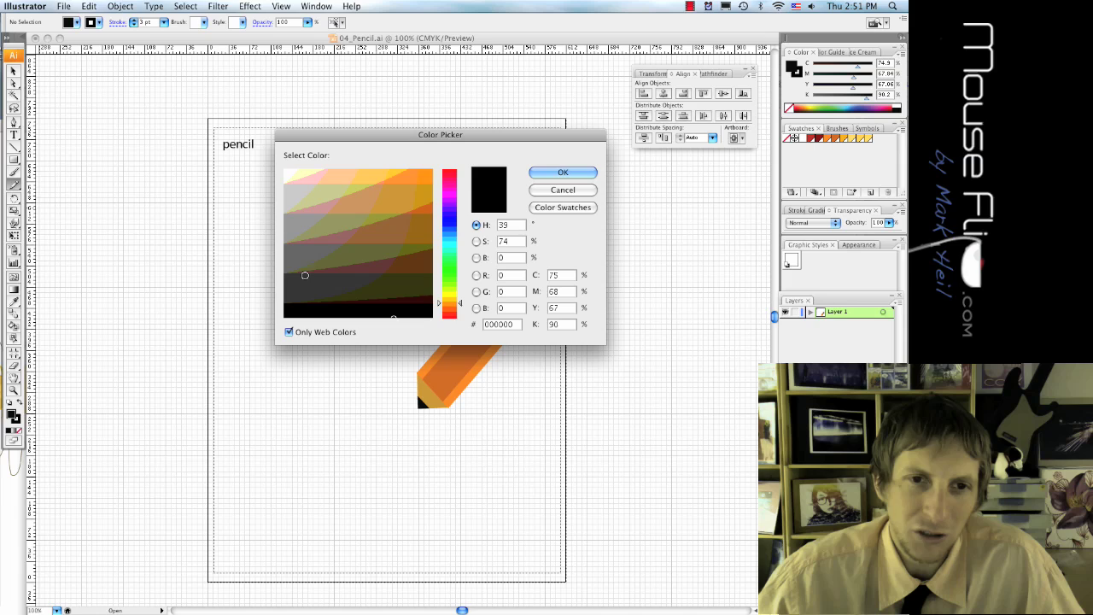
left_click(302, 282)
left_click(310, 253)
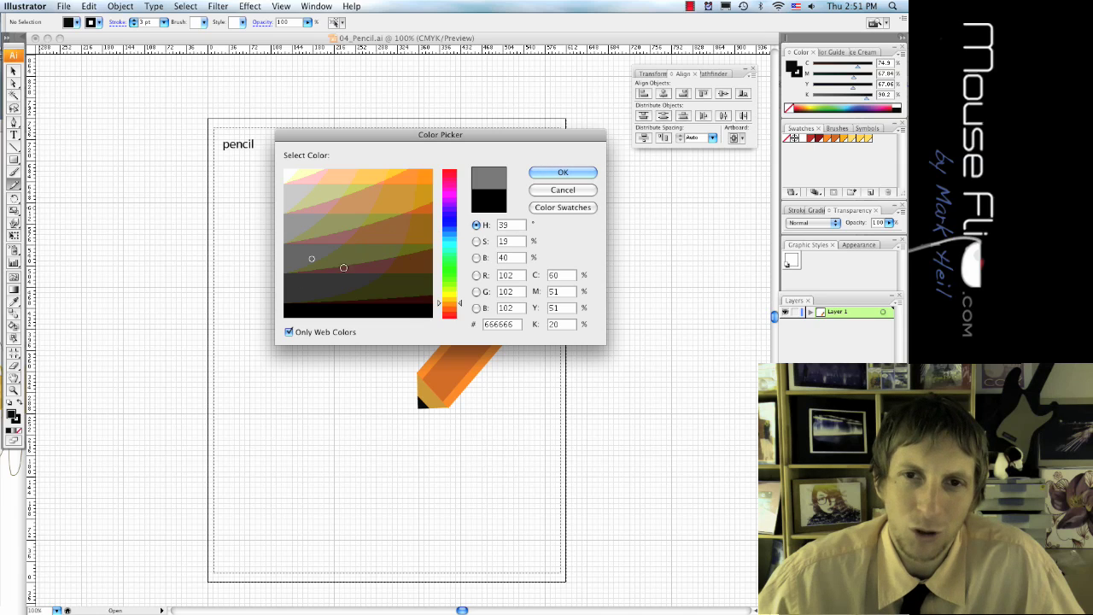
left_click(303, 295)
left_click(567, 174)
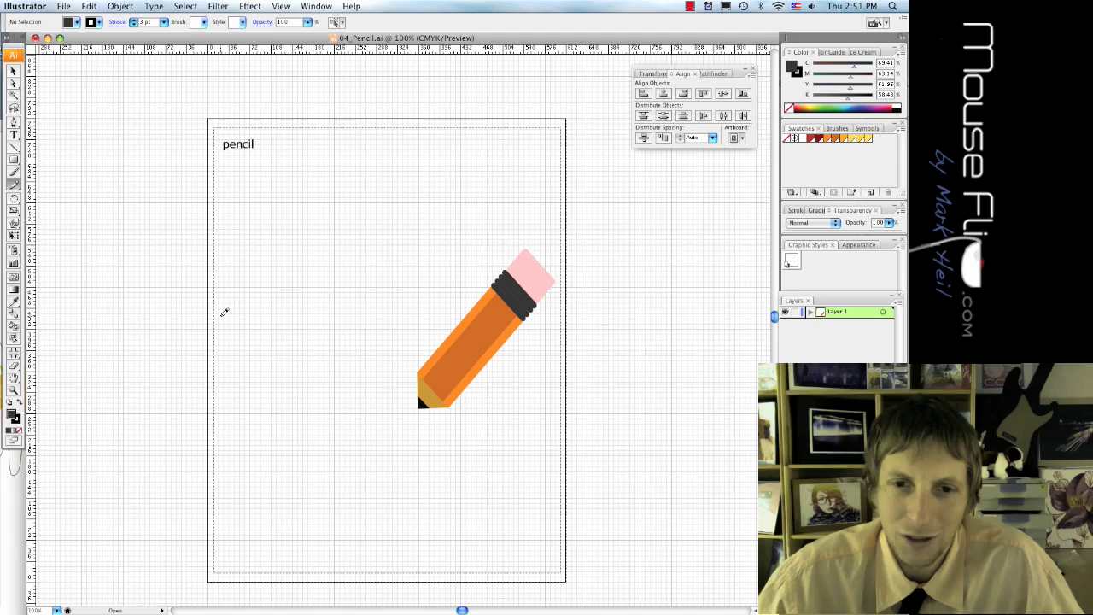
Draw a cursive signature from the artboard's left, ending at the pencil's tip.
mouse_move(216, 361)
left_mouse_down()
mouse_move(254, 306)
mouse_move(249, 363)
mouse_move(281, 334)
mouse_move(275, 375)
mouse_move(292, 358)
mouse_move(283, 364)
mouse_move(290, 382)
mouse_move(316, 367)
left_mouse_up()
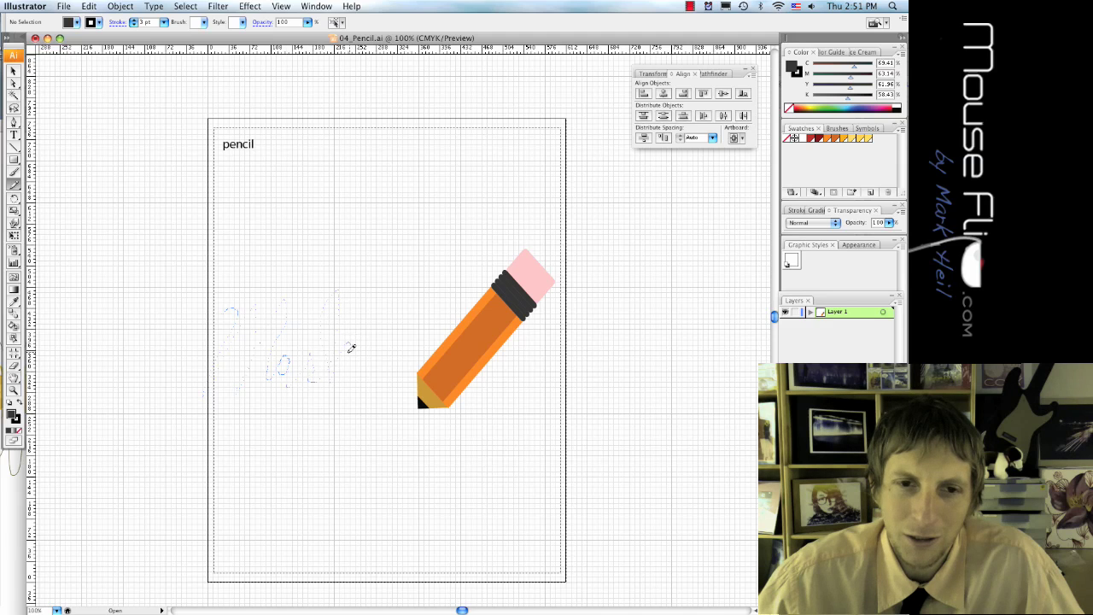
mouse_move(340, 357)
left_mouse_down()
mouse_move(376, 409)
mouse_move(420, 407)
left_mouse_up()
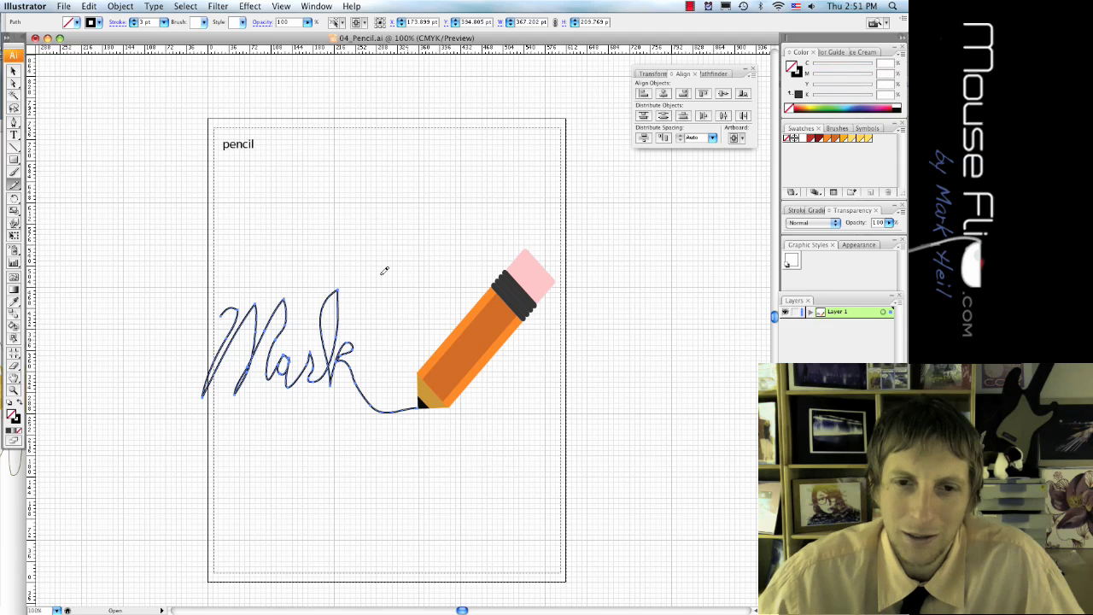
Set the signature's stroke to 7 pt after trying 5 and 8 pt, then deselect it.
left_click(168, 22)
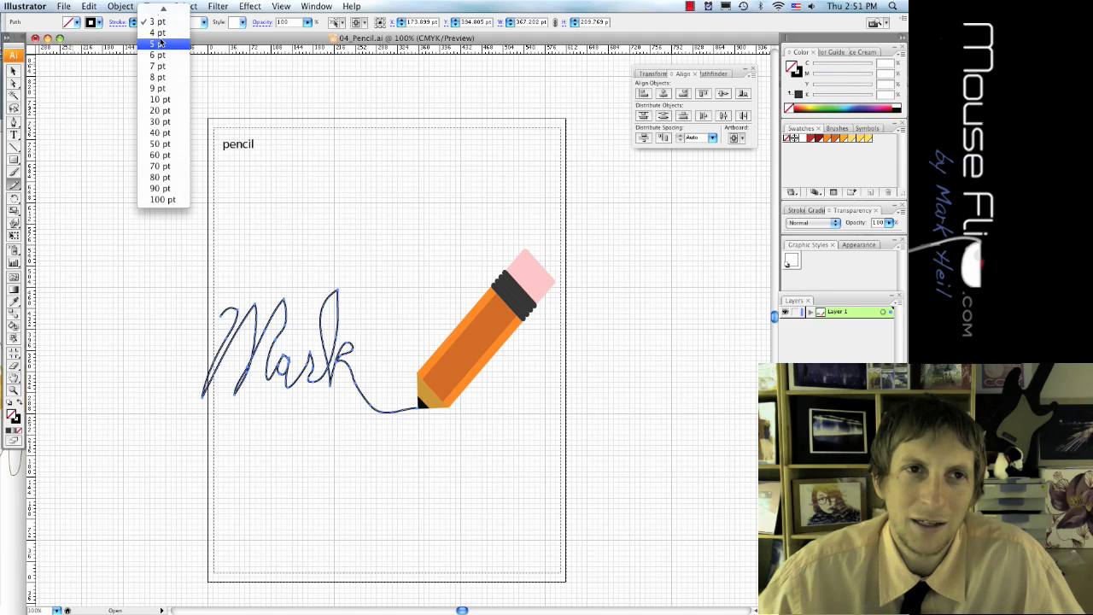
left_click(160, 44)
left_click(163, 22)
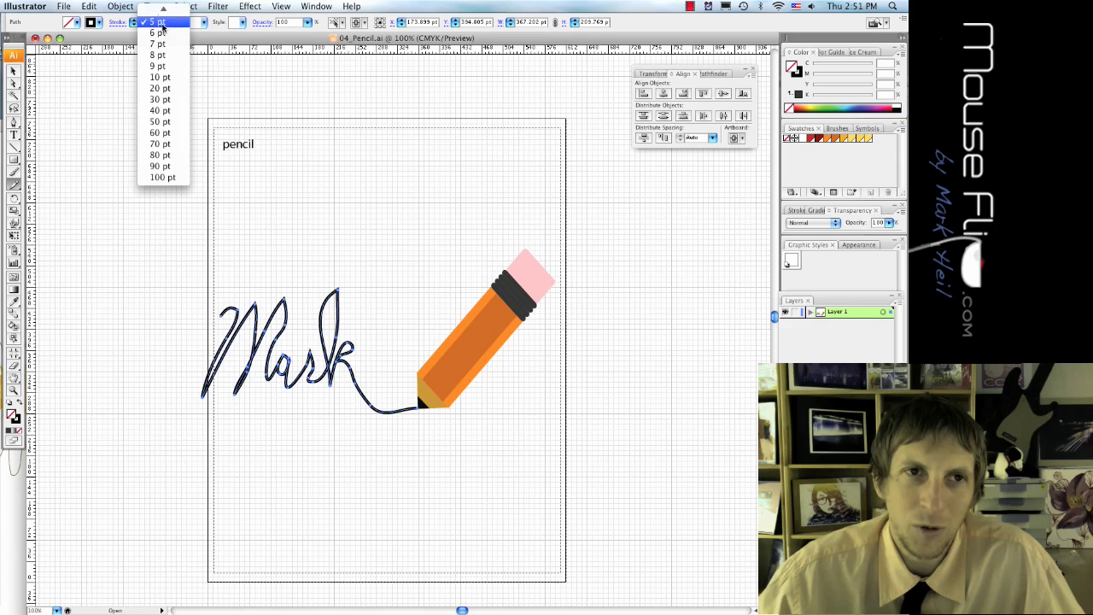
left_click(162, 56)
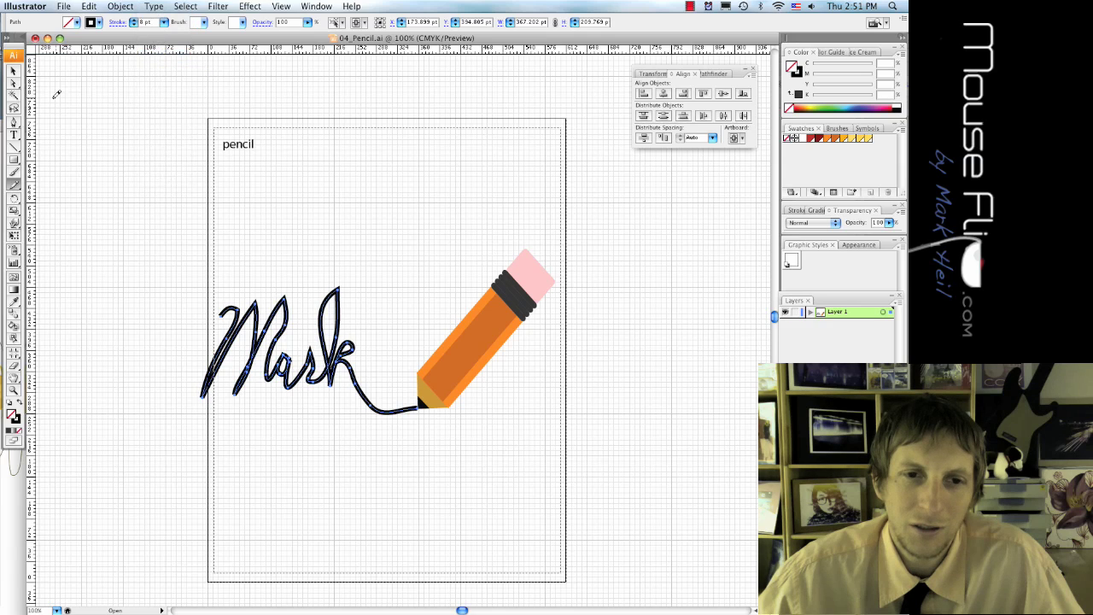
left_click(165, 23)
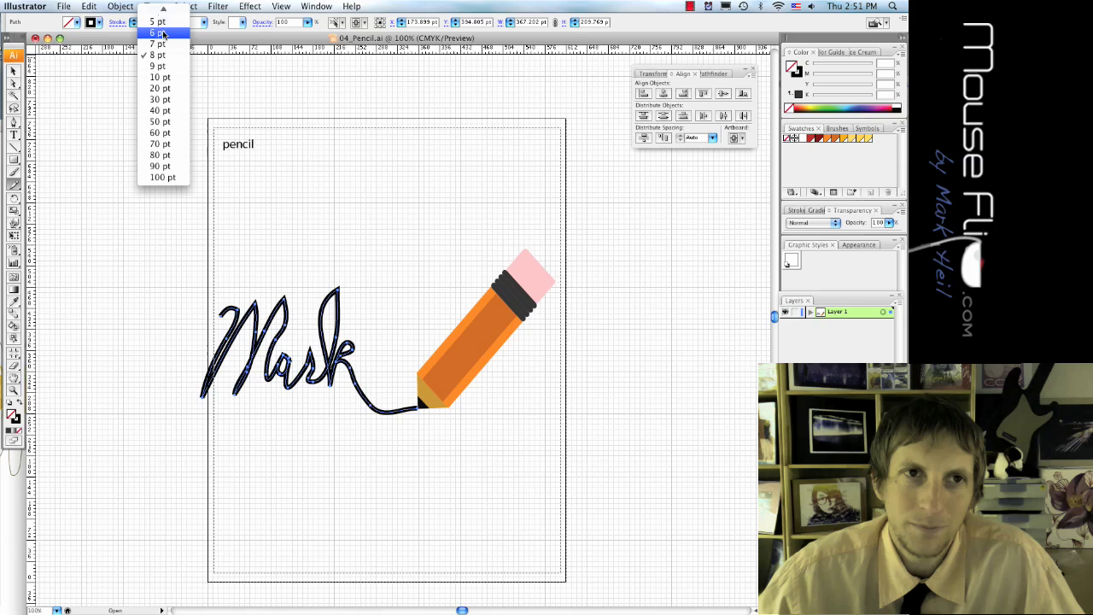
left_click(161, 43)
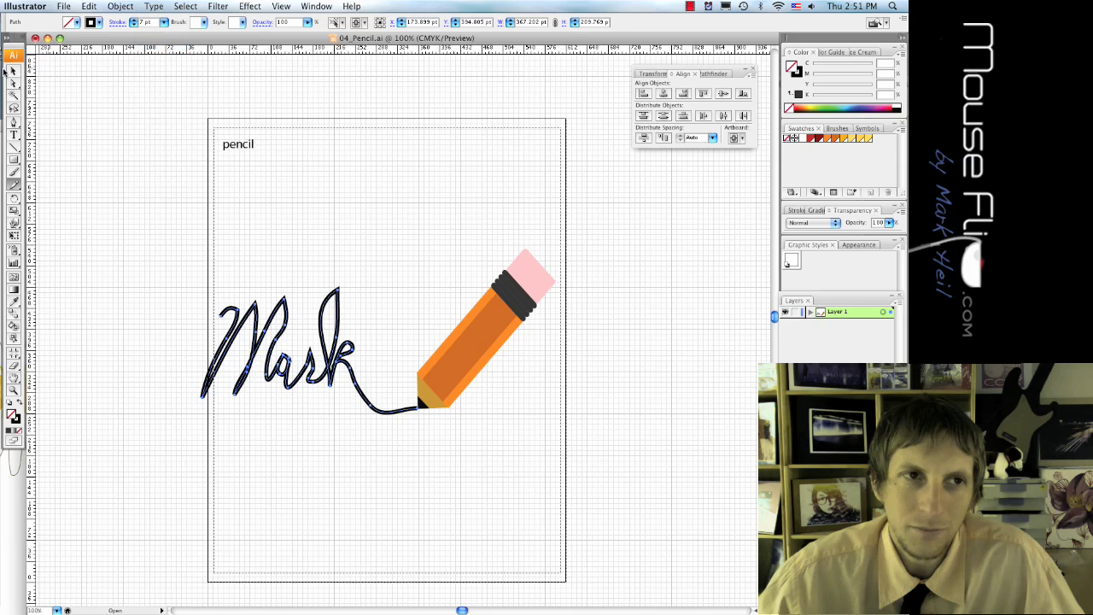
left_click(12, 72)
left_click(154, 180)
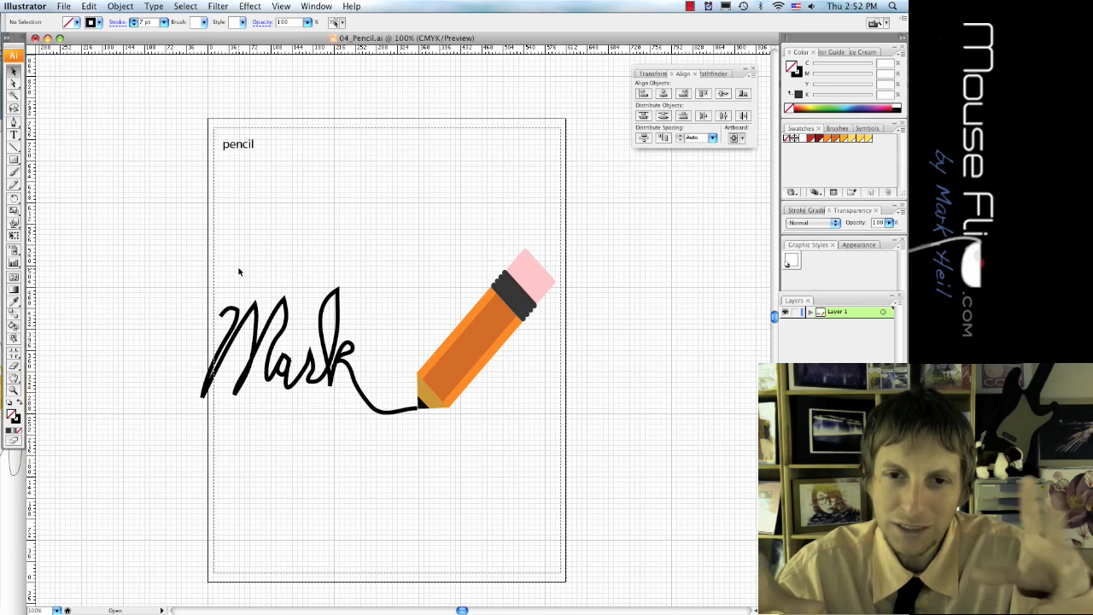
Select the signature and pencil, then bring the French Fries document forward and reposition it.
left_click_drag(146, 240, 634, 500)
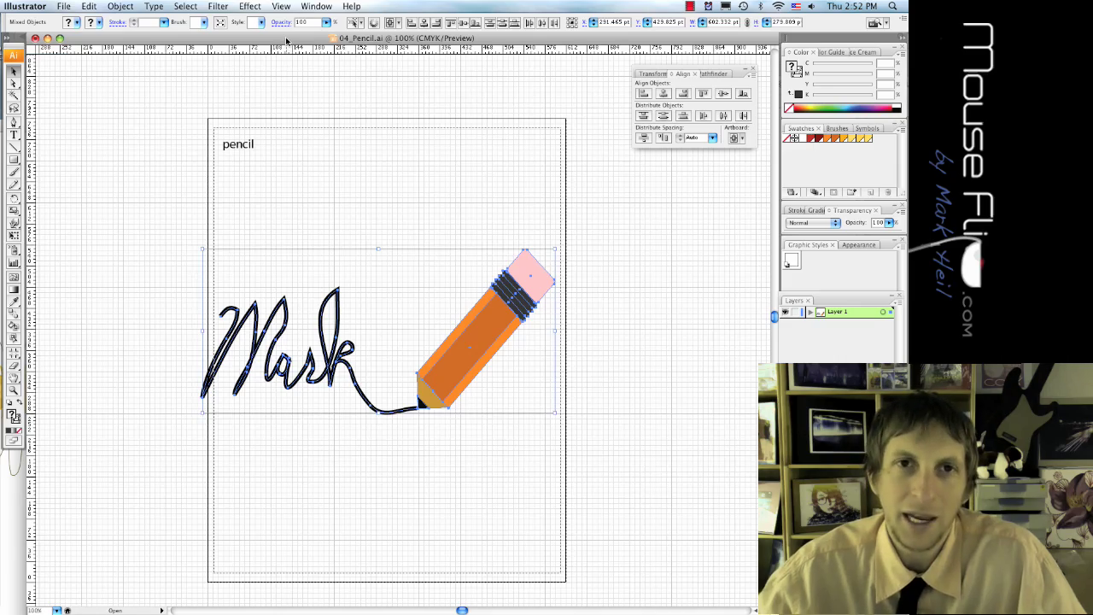
left_click_drag(286, 40, 348, 376)
left_click(205, 208)
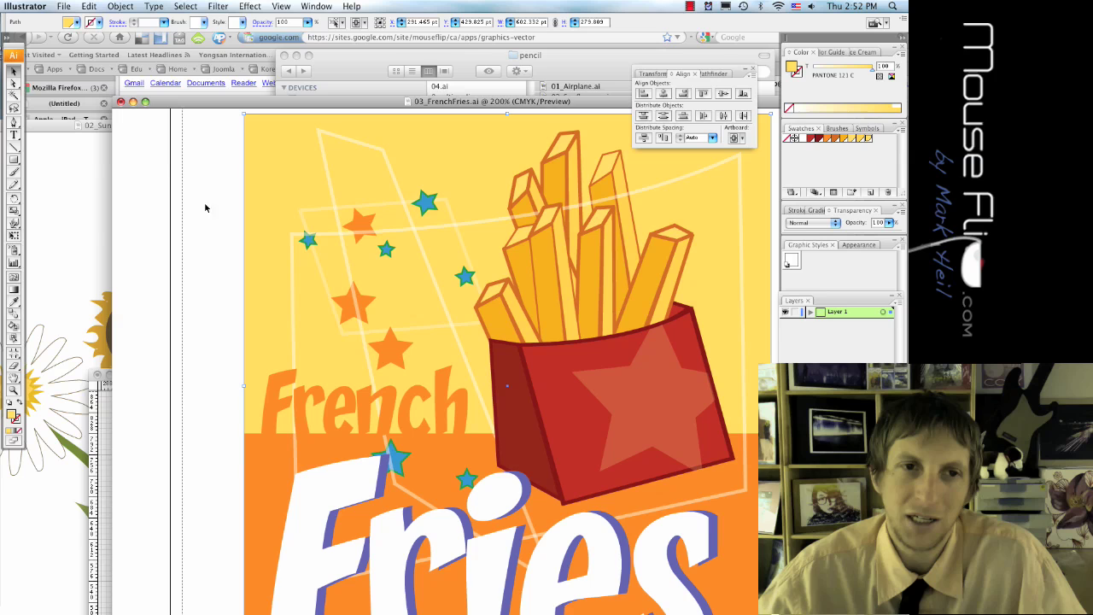
left_click_drag(253, 101, 211, 68)
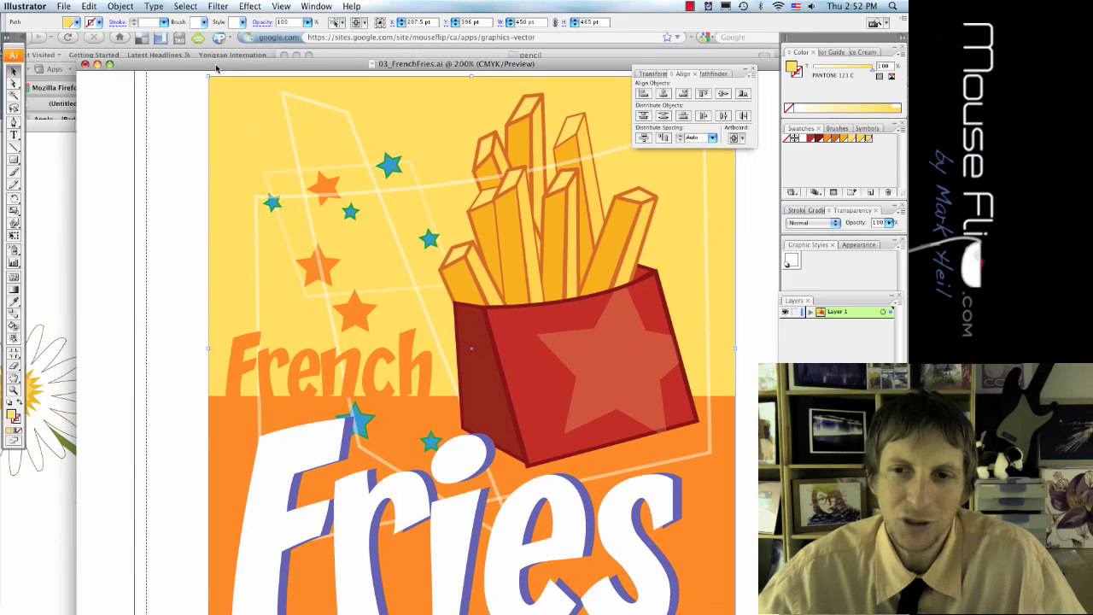
left_click(137, 159)
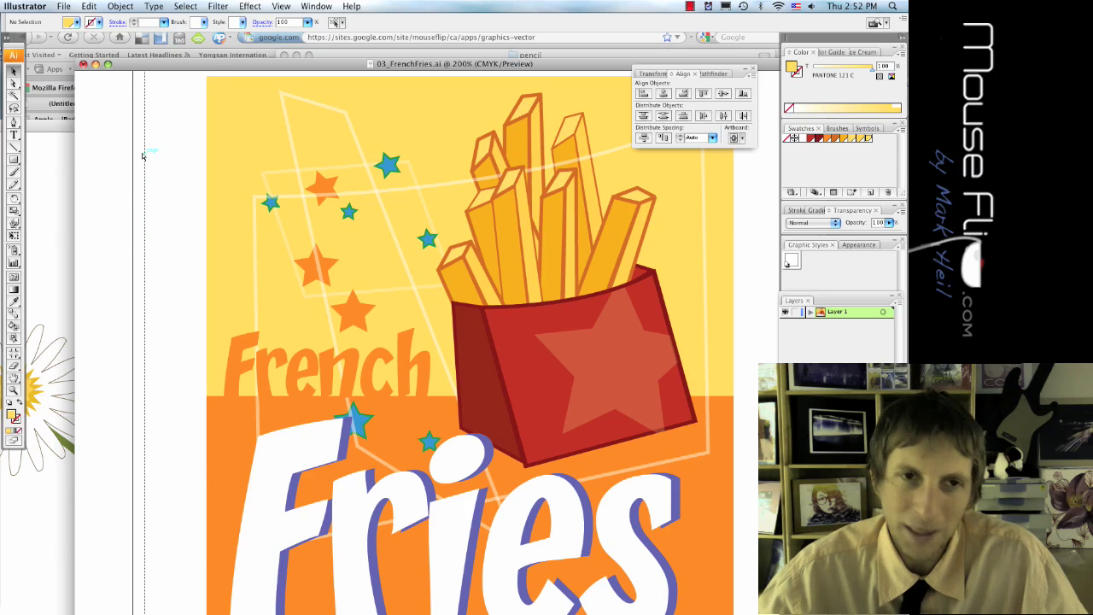
Move the sunflowers, airplane and French Fries windows aside and bring 04_Pencil.ai to the front.
left_click(52, 307)
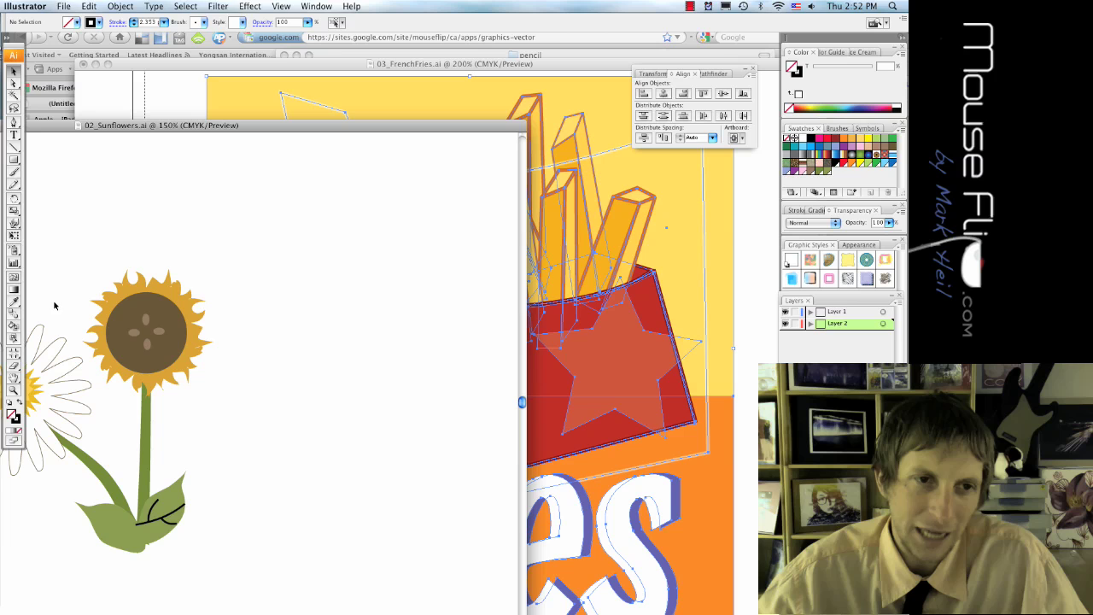
key("super+Tab")
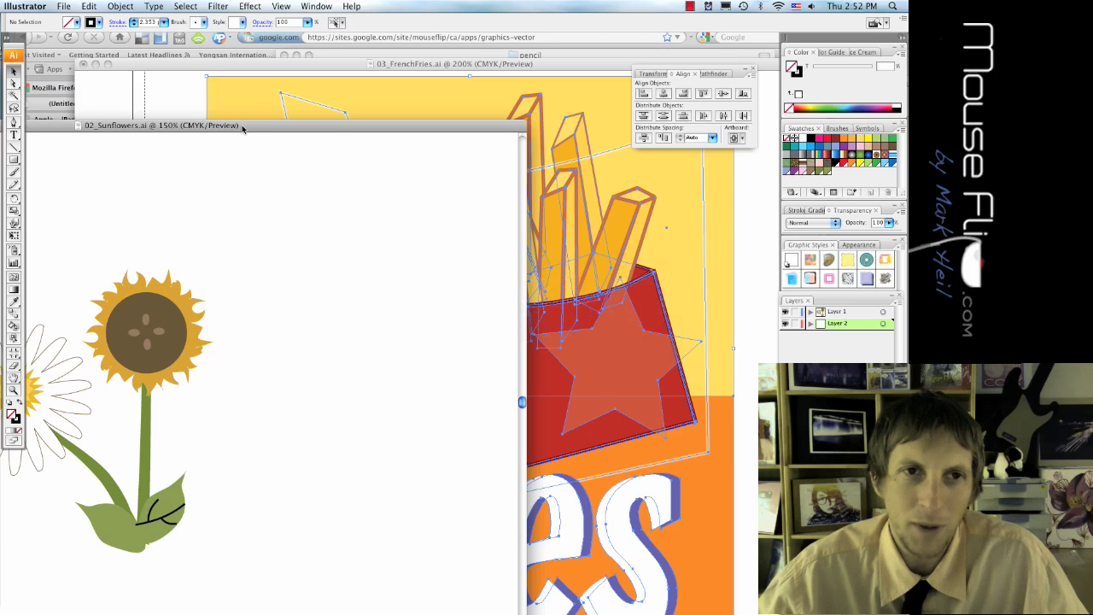
left_click_drag(242, 125, 706, 157)
left_click(53, 427)
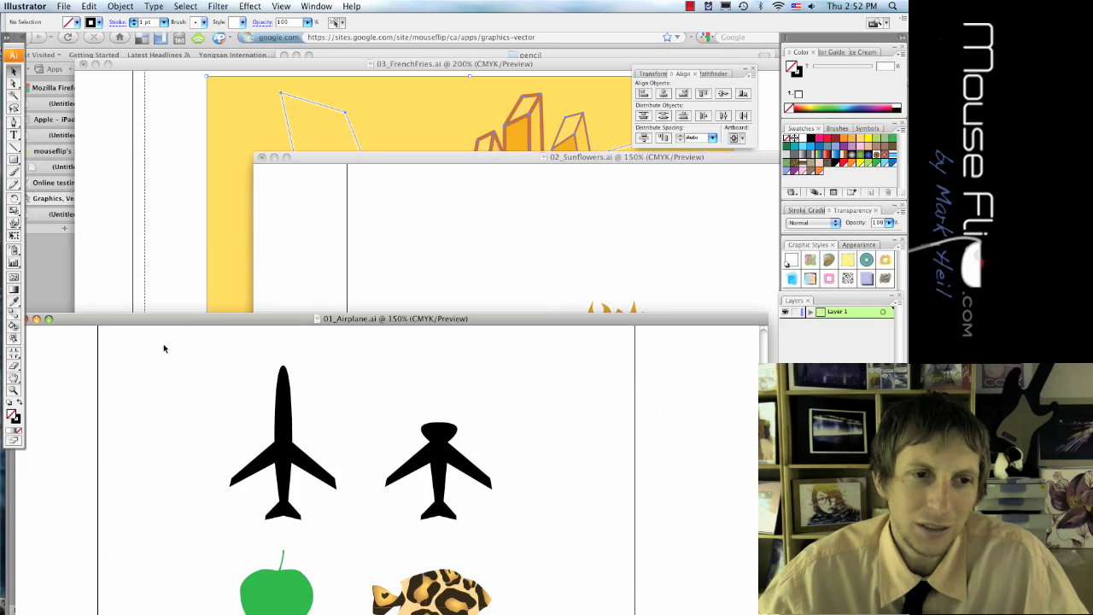
left_click_drag(237, 322, 549, 152)
left_click(109, 549)
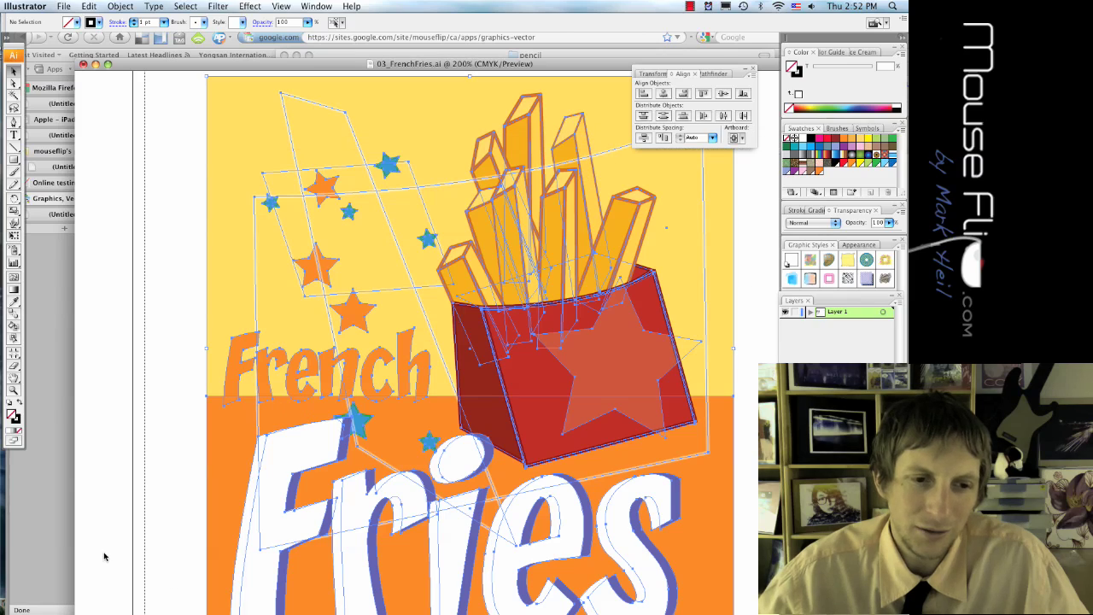
left_click_drag(198, 67, 137, 561)
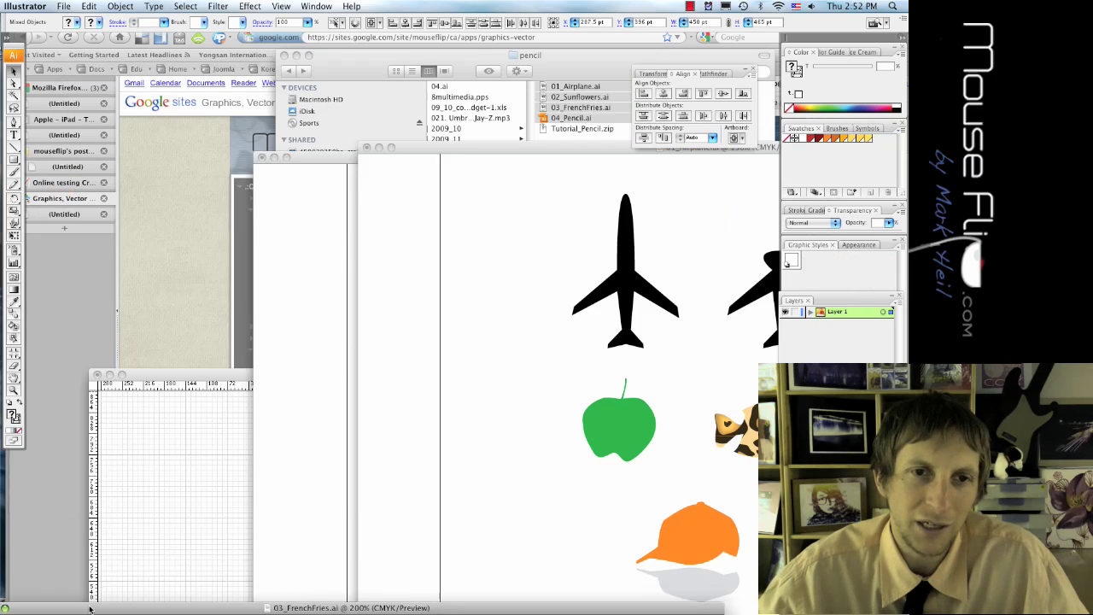
left_click(92, 480)
Paste the French Fries artwork into the pencil document and send it to the back.
mouse_move(209, 377)
left_mouse_down()
mouse_move(217, 327)
mouse_move(144, 17)
left_mouse_up()
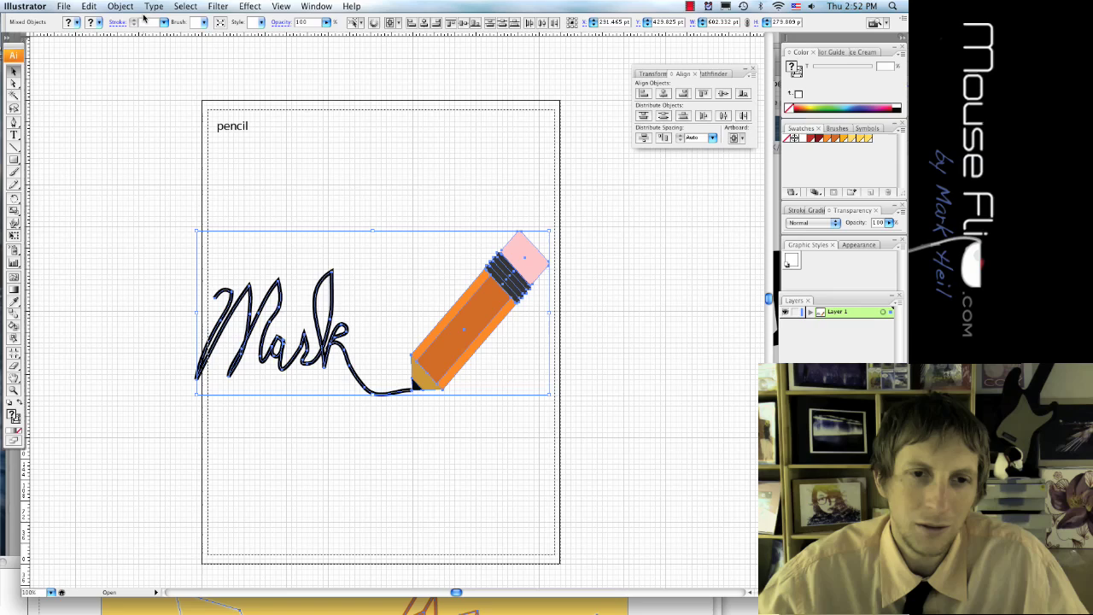
left_click(189, 129)
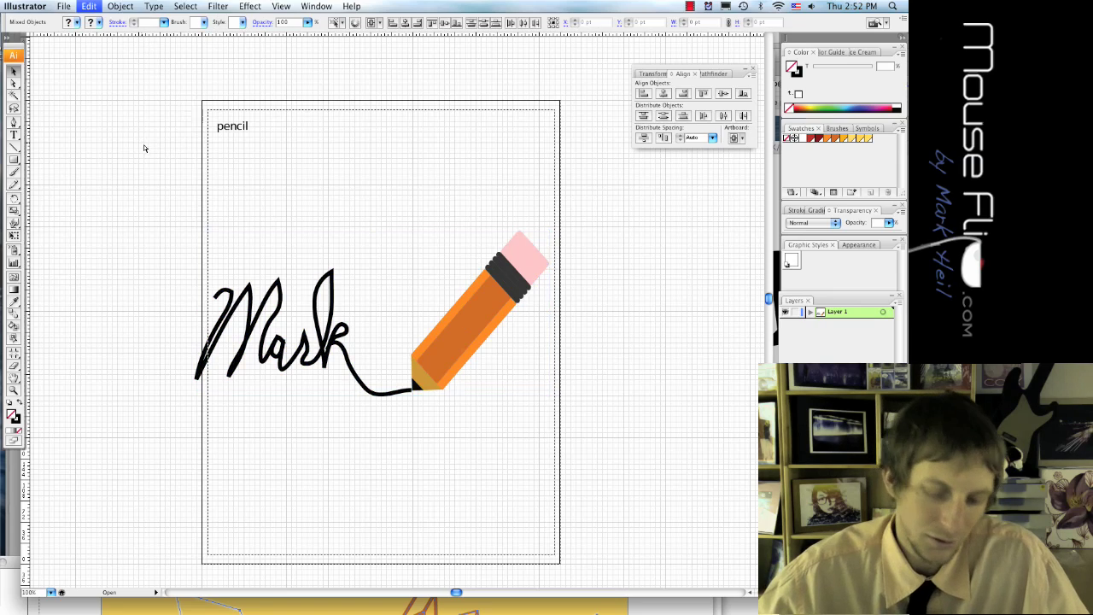
key("super+v")
left_click_drag(396, 247, 409, 313)
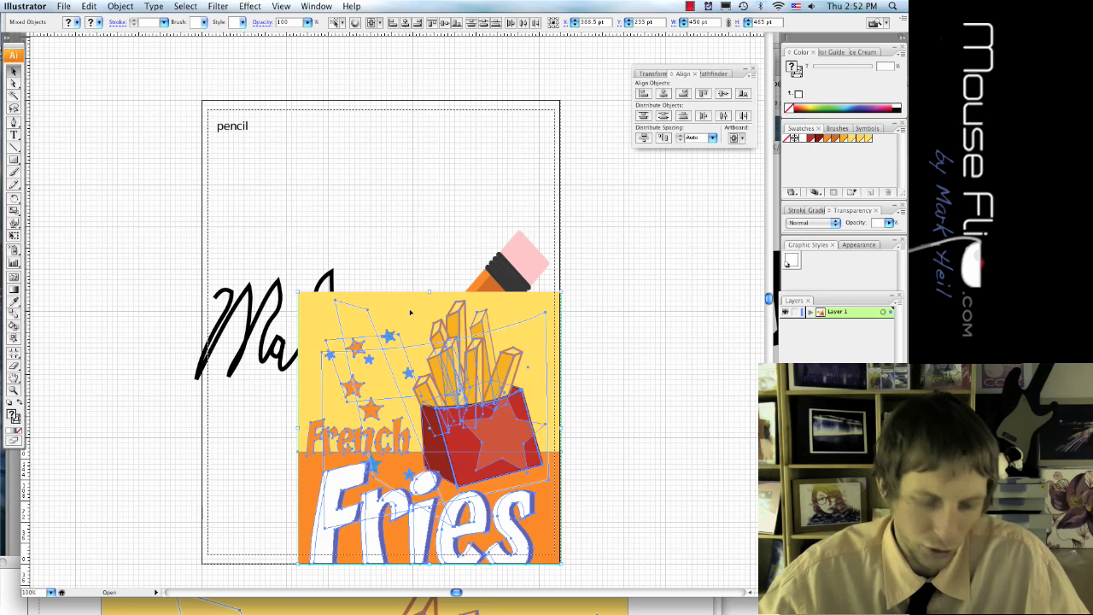
key("super+shift+bracketleft")
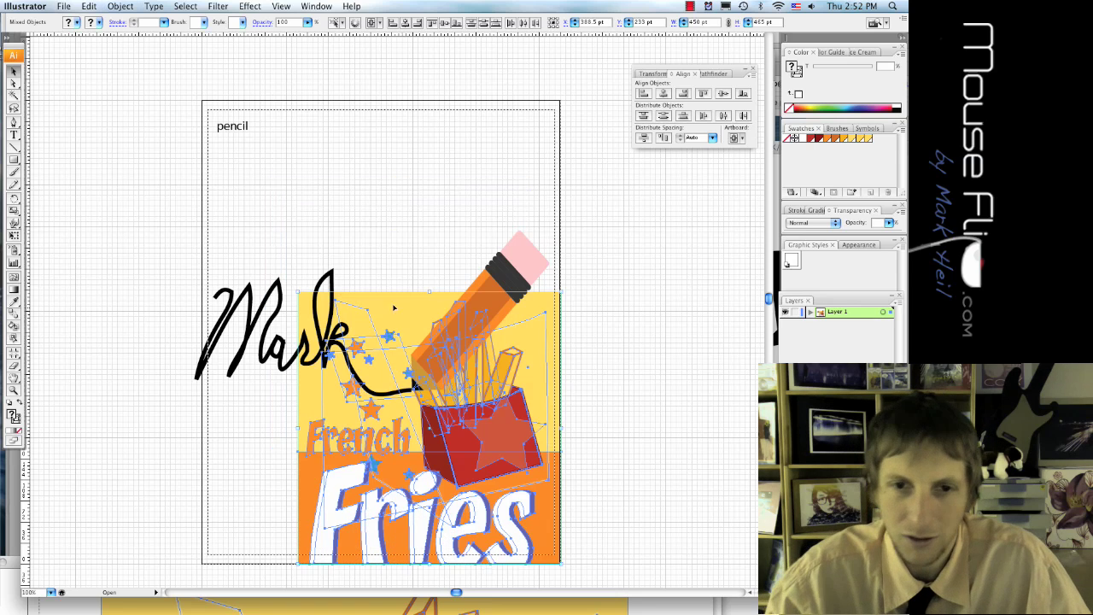
left_click(461, 234)
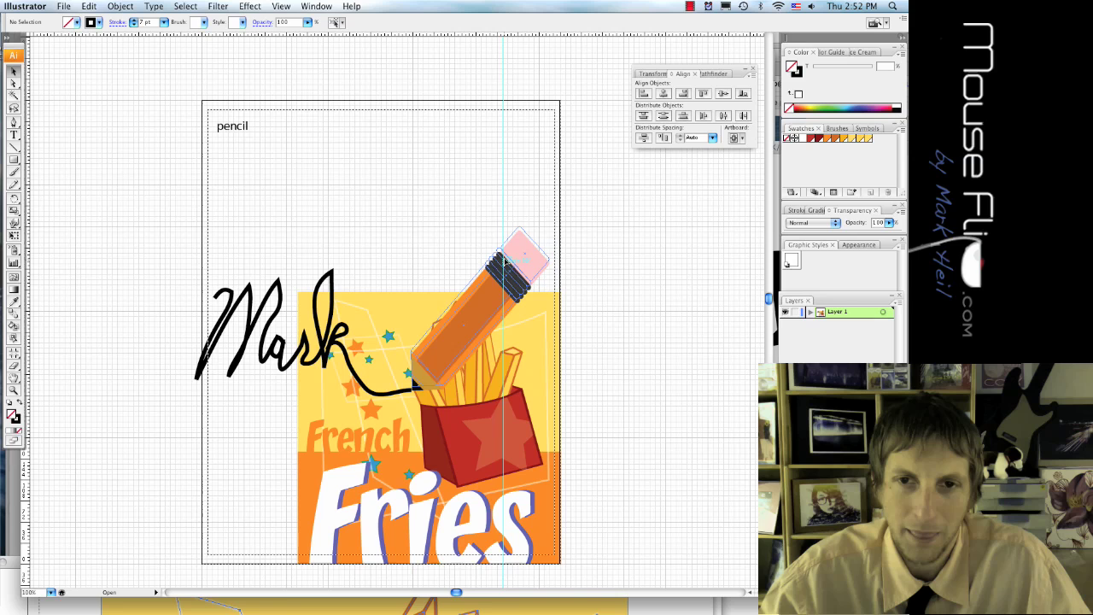
Select the French Fries artwork and move it off the page.
left_click(503, 264)
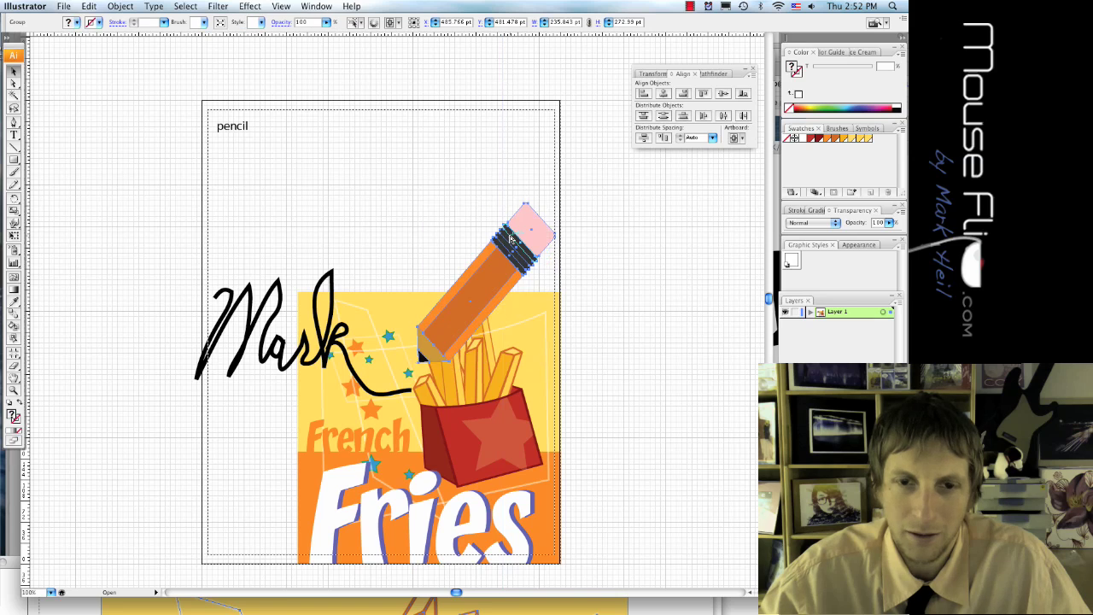
left_click(375, 210)
left_click(279, 337)
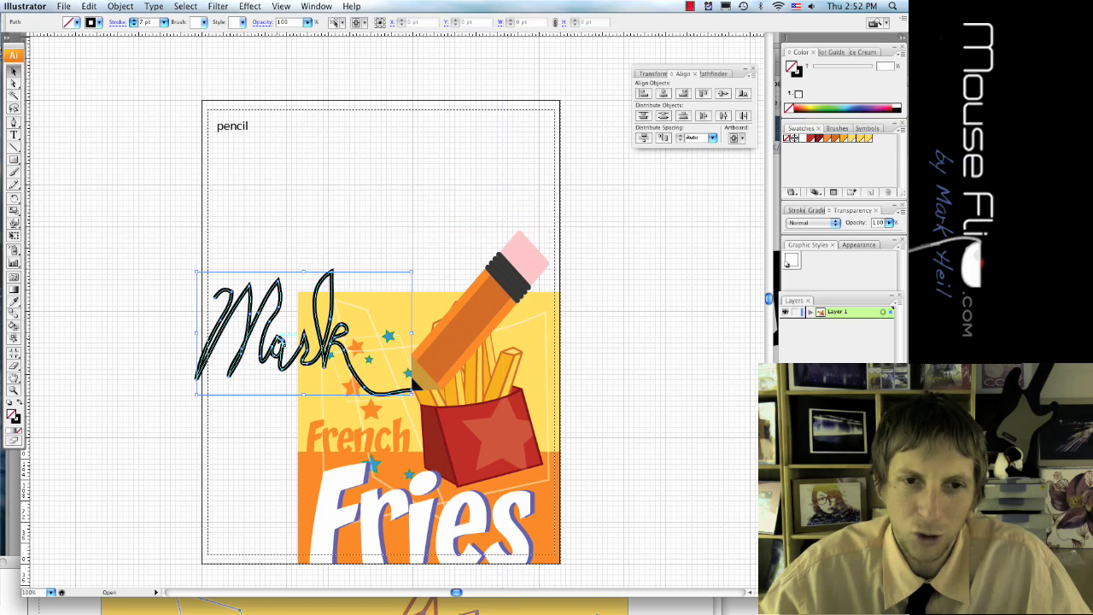
left_click(410, 466)
key("super+shift+bracketright")
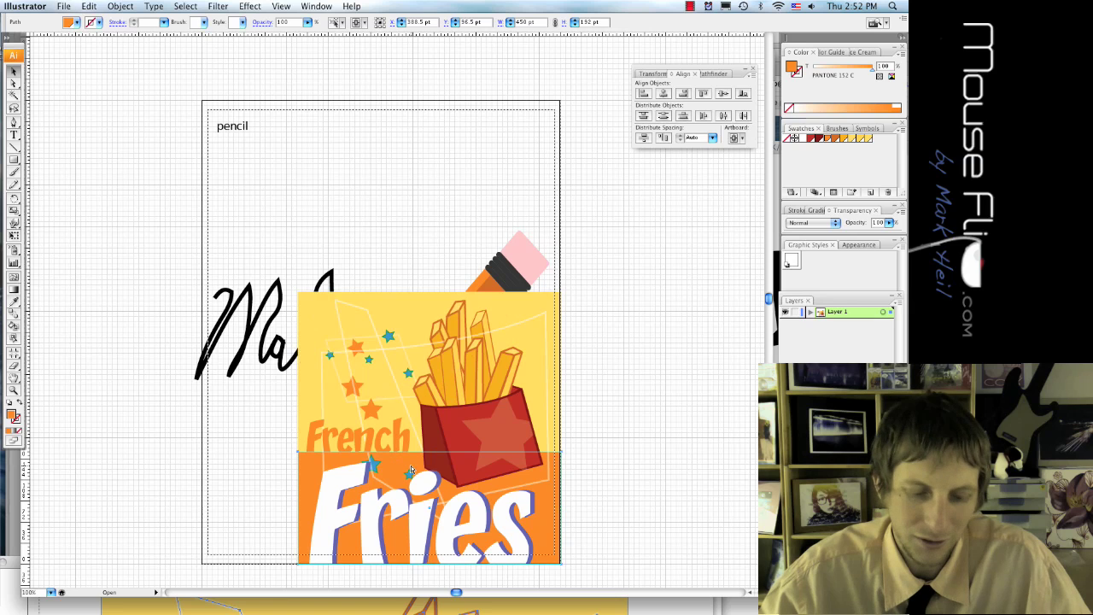
key("super+z")
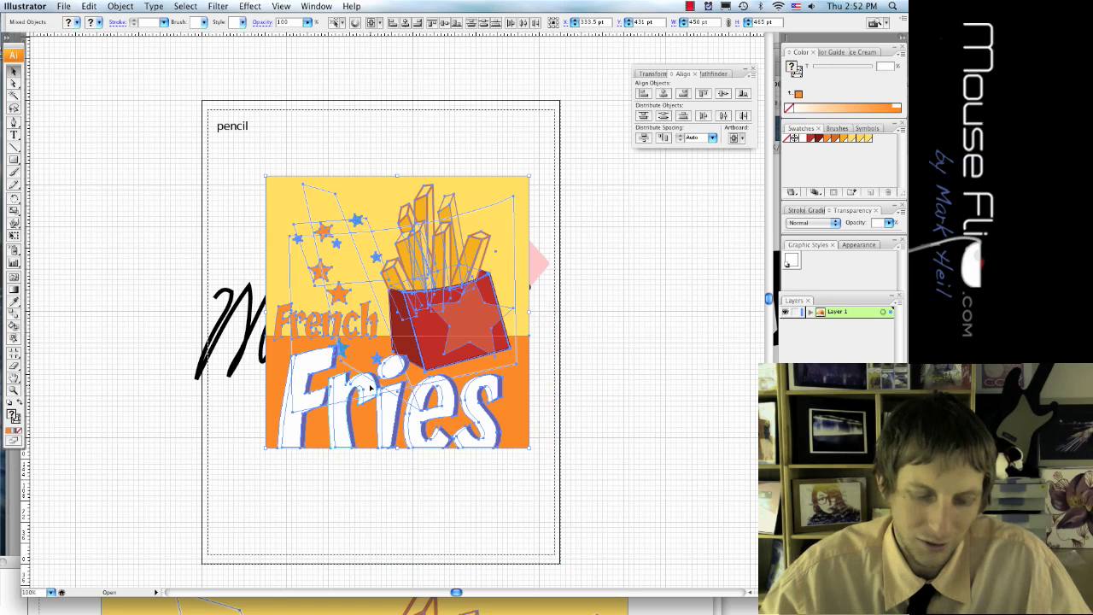
mouse_move(290, 216)
left_mouse_down()
mouse_move(591, 302)
mouse_move(565, 345)
left_mouse_up()
Group the signature and pencil with Cmd+G and move them to the page top.
mouse_move(163, 218)
left_mouse_down()
mouse_move(423, 330)
mouse_move(543, 403)
mouse_move(530, 420)
left_mouse_up()
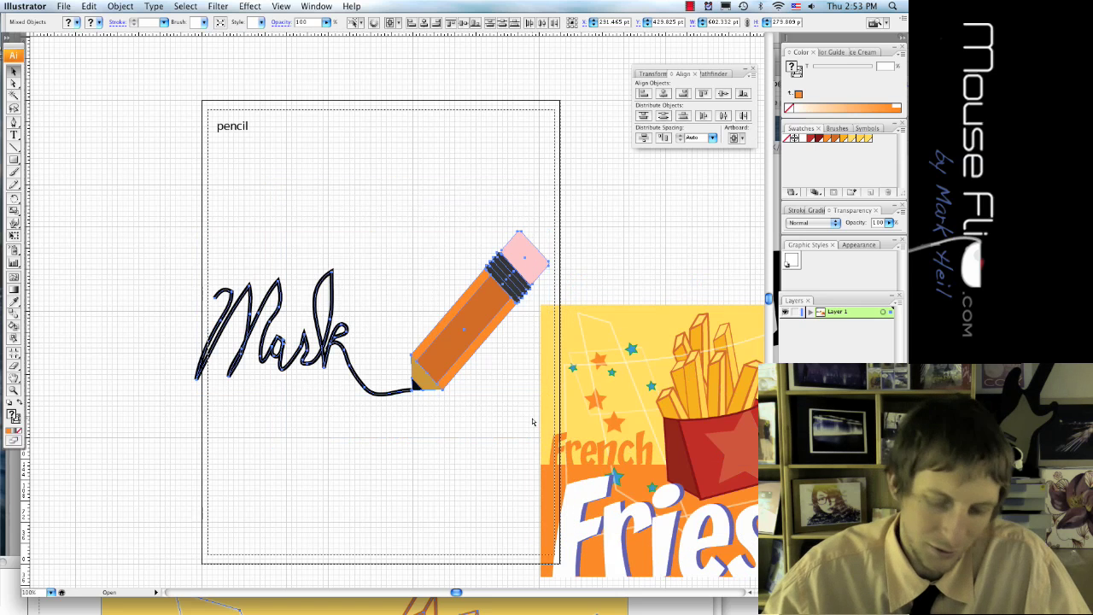
key("super+g")
left_click_drag(465, 361, 470, 232)
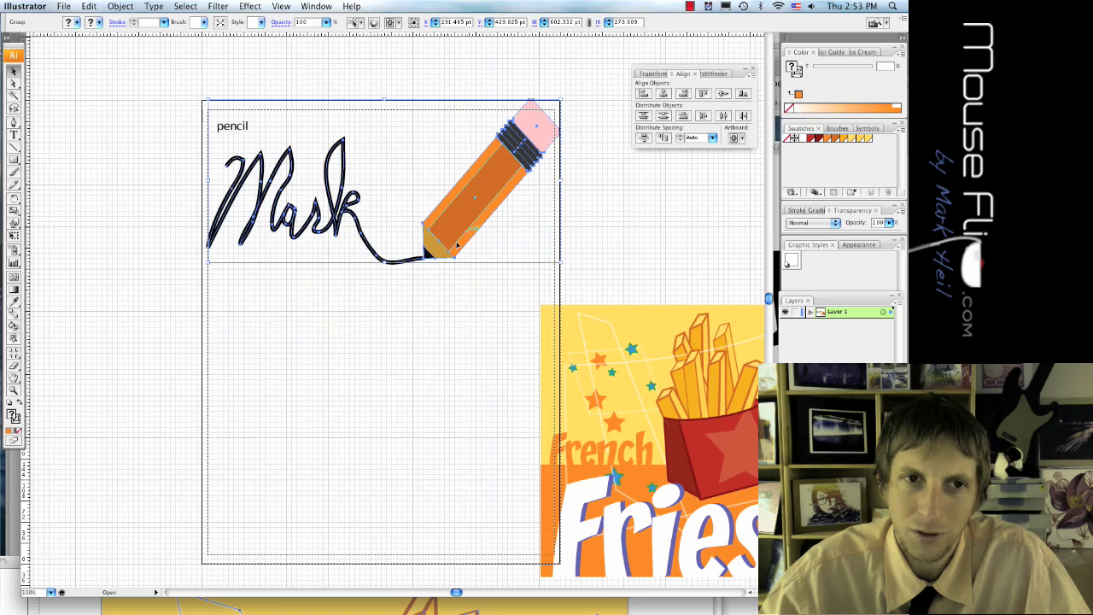
left_click(137, 386)
Move the French Fries art onto the lower page, enlarge it, and send it to the back.
mouse_move(535, 292)
left_mouse_down()
mouse_move(673, 349)
mouse_move(756, 554)
left_mouse_up()
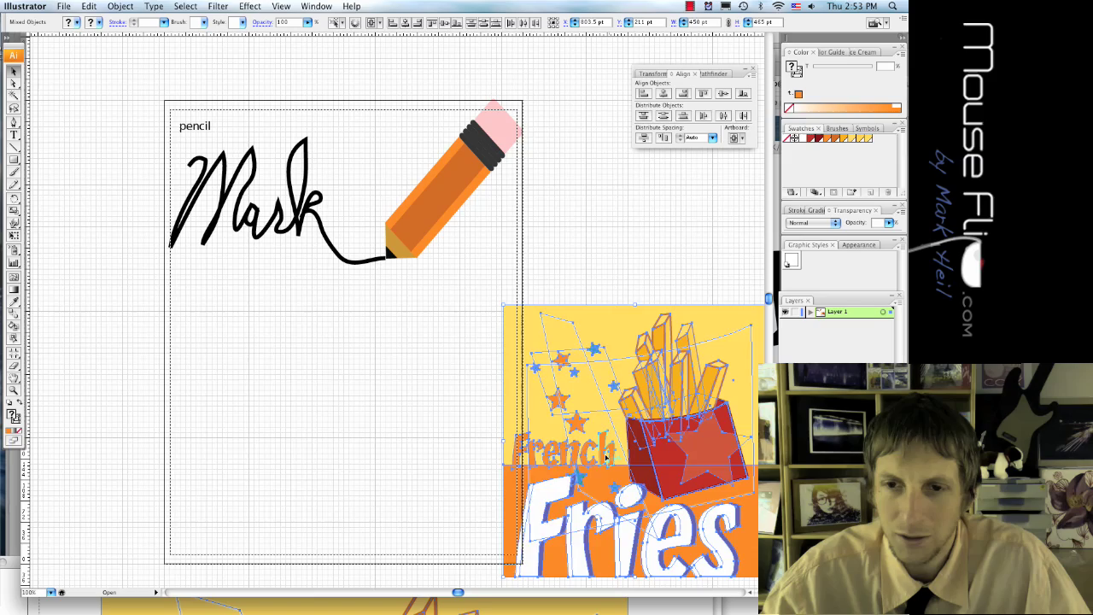
left_click_drag(605, 458, 362, 440)
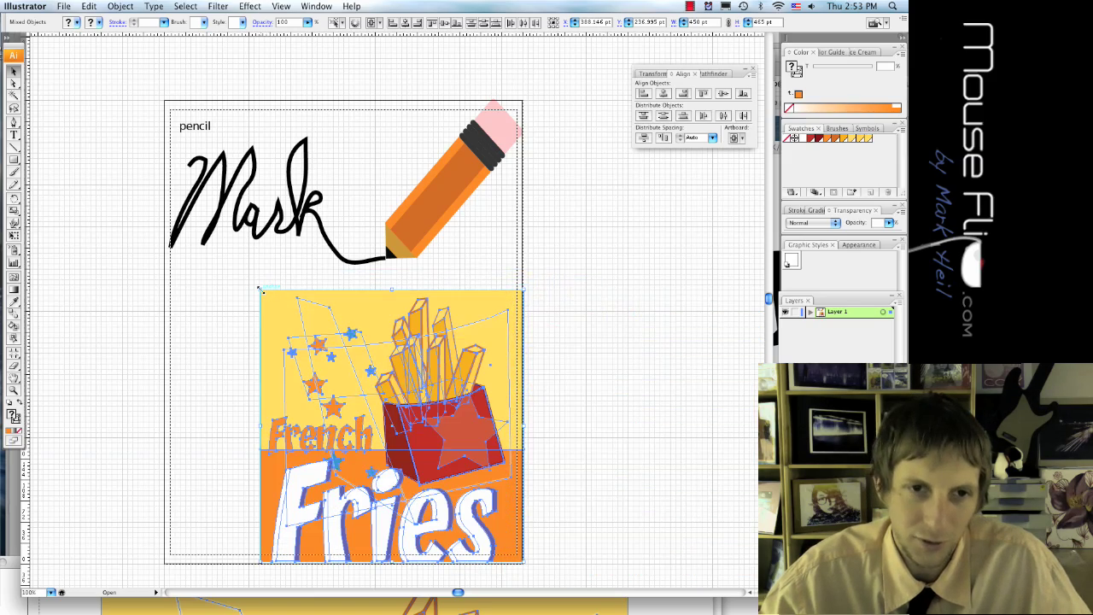
left_click_drag(260, 290, 173, 153)
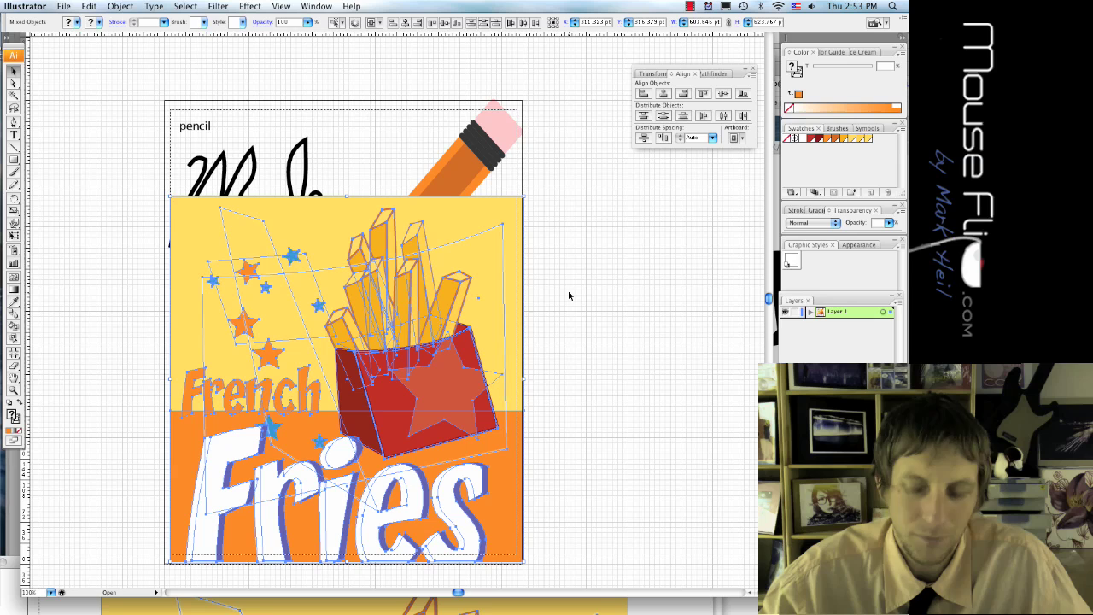
key("super+shift+bracketleft")
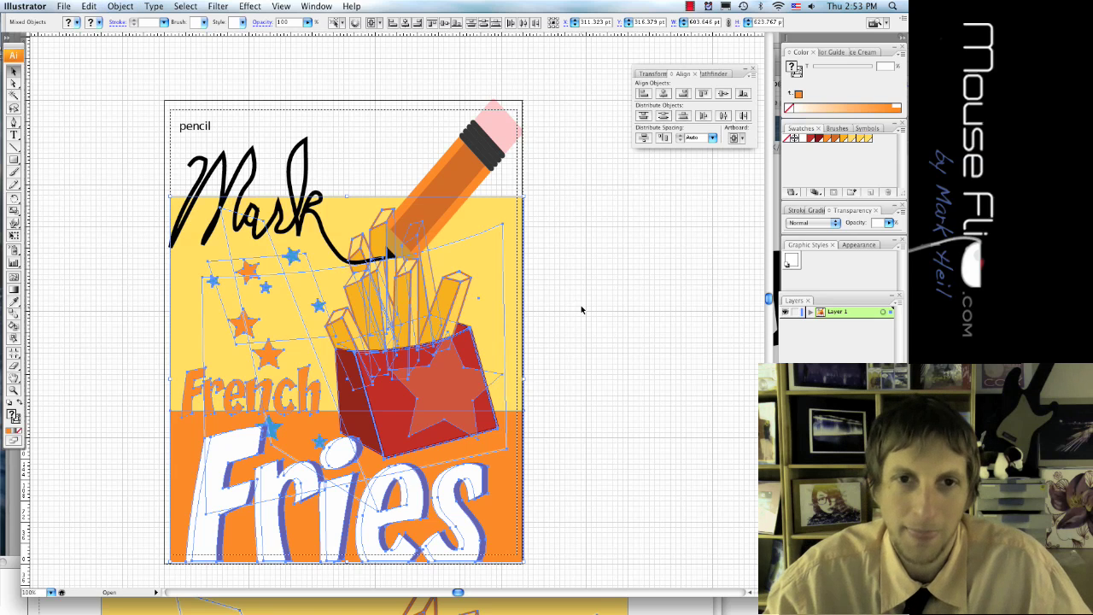
left_click(582, 315)
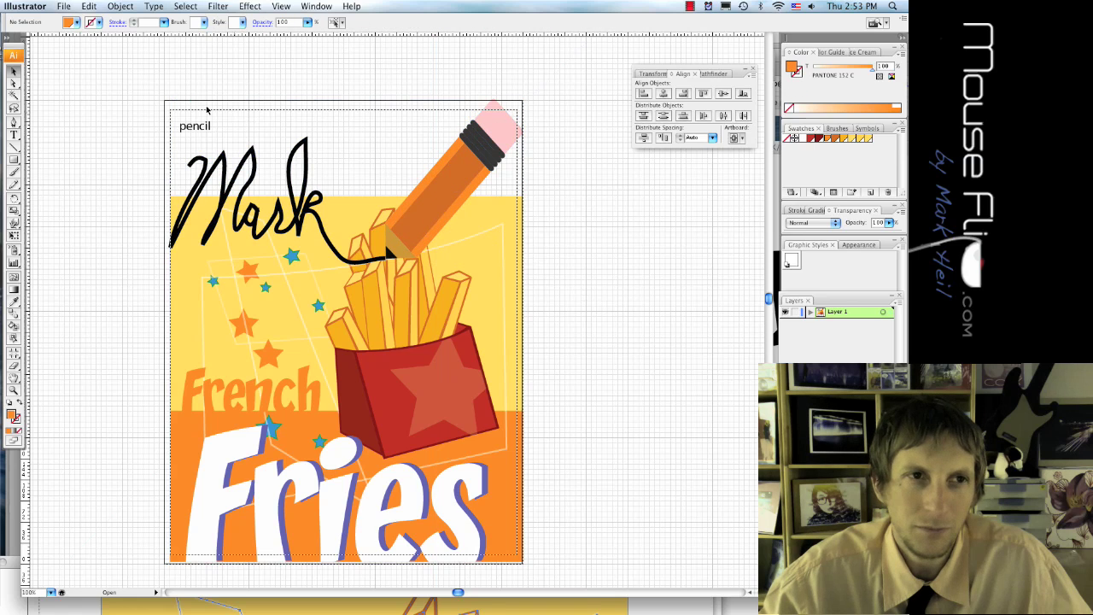
Open 01_Airplane.ai from recent files, select all its art, and drag it into the poster.
left_click(93, 5)
mouse_move(77, 7)
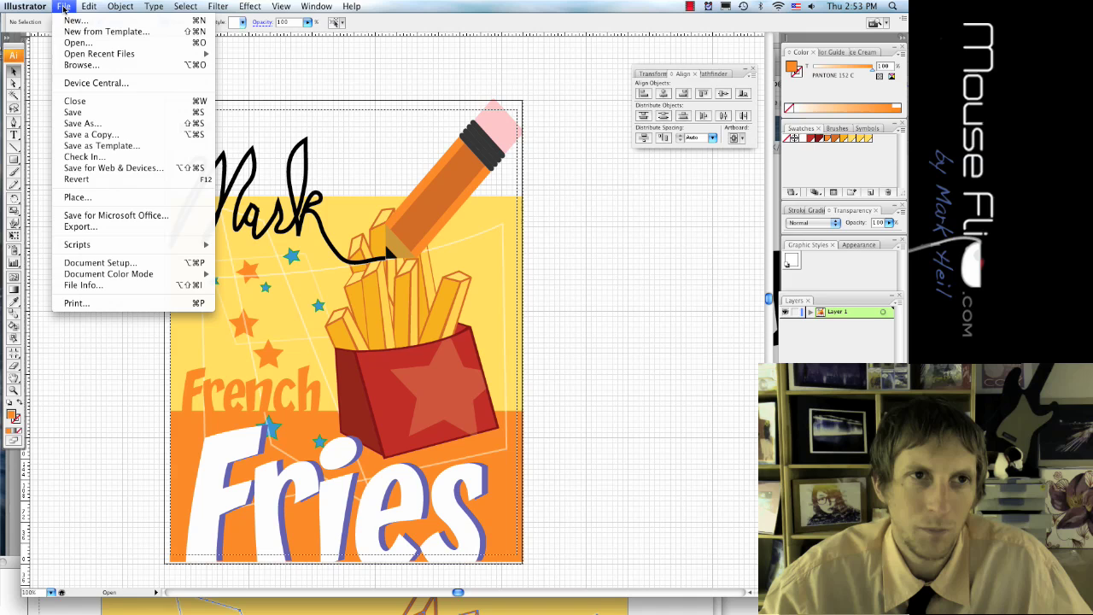
mouse_move(103, 54)
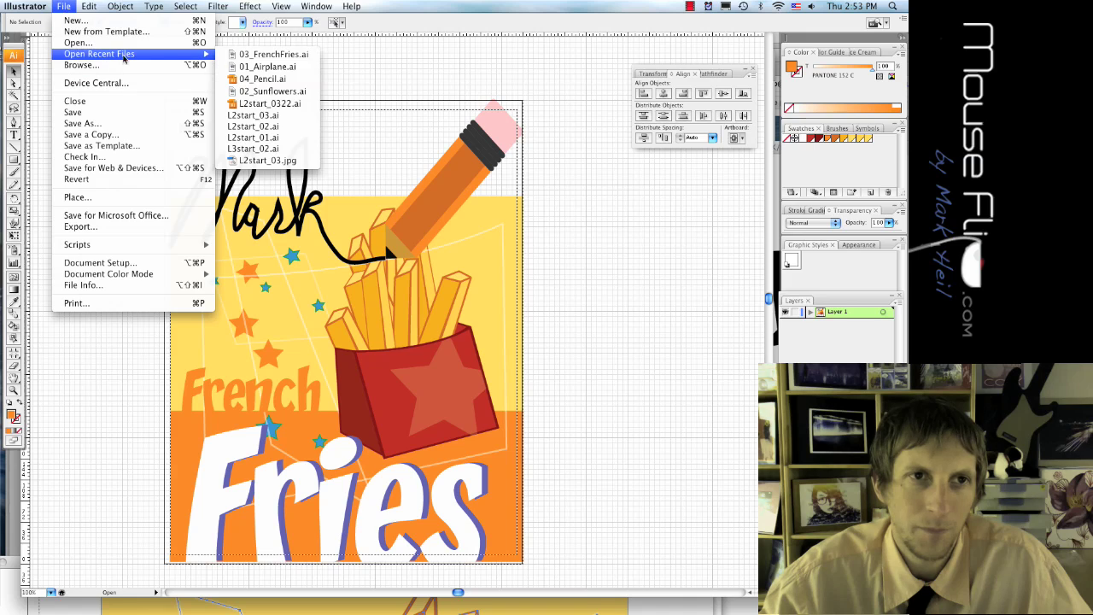
left_click(267, 66)
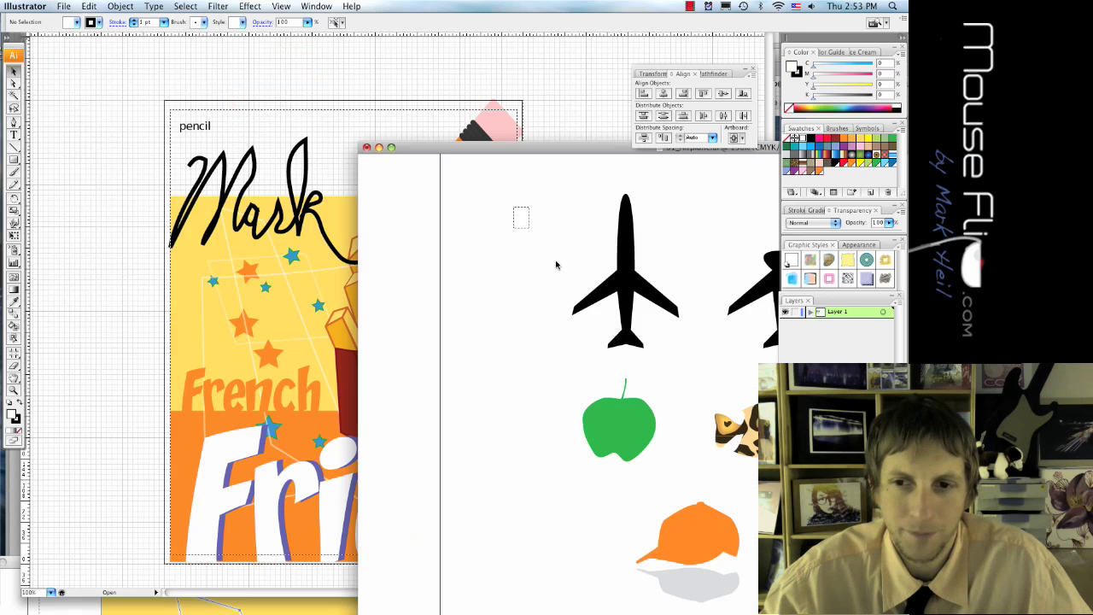
key("super+a")
left_click_drag(573, 298, 231, 320)
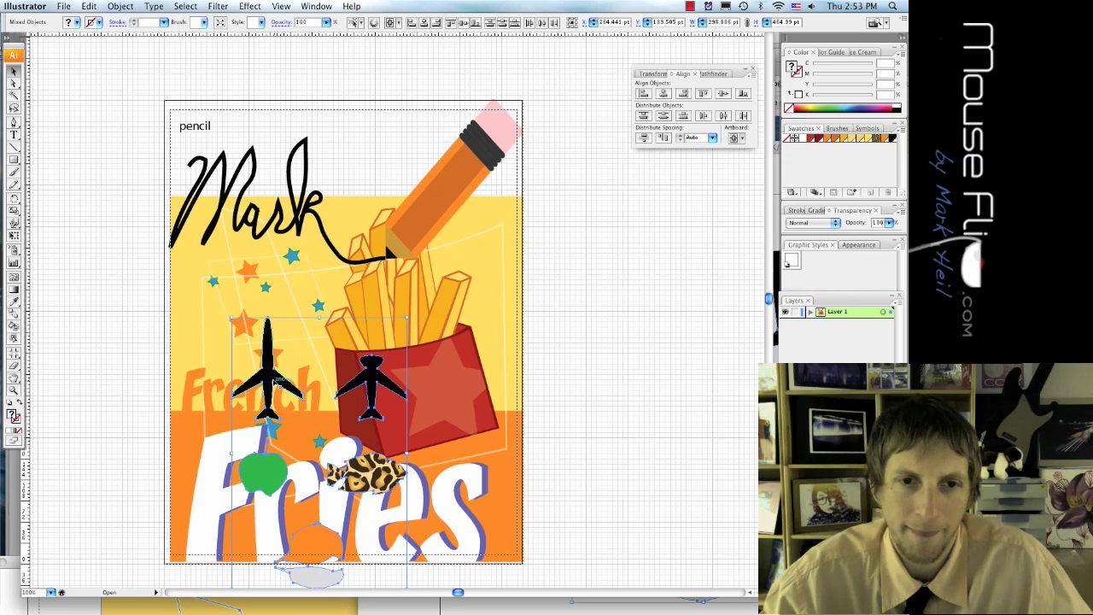
Shrink the icon group and place it near the top of the poster.
left_click_drag(279, 372, 375, 317)
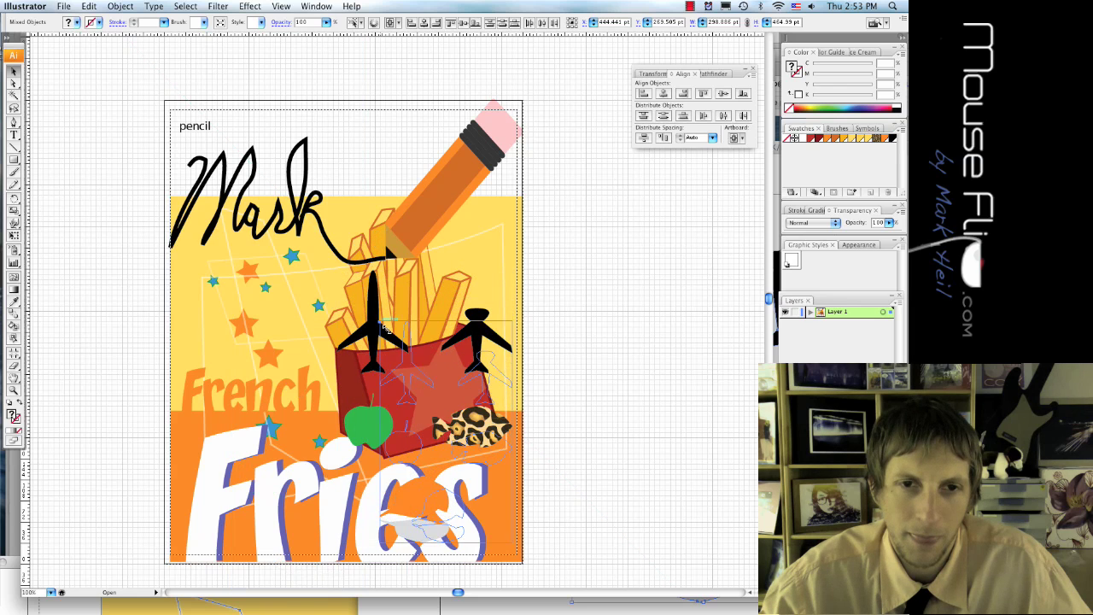
left_click(445, 431)
left_click_drag(446, 431, 447, 432)
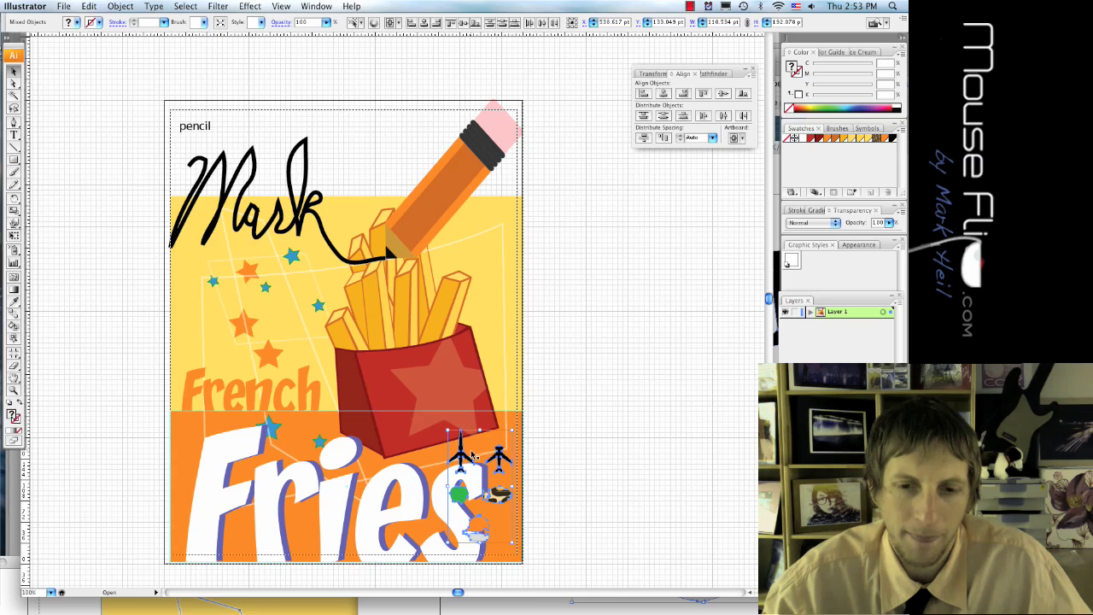
left_click_drag(496, 495, 374, 173)
left_click(616, 314)
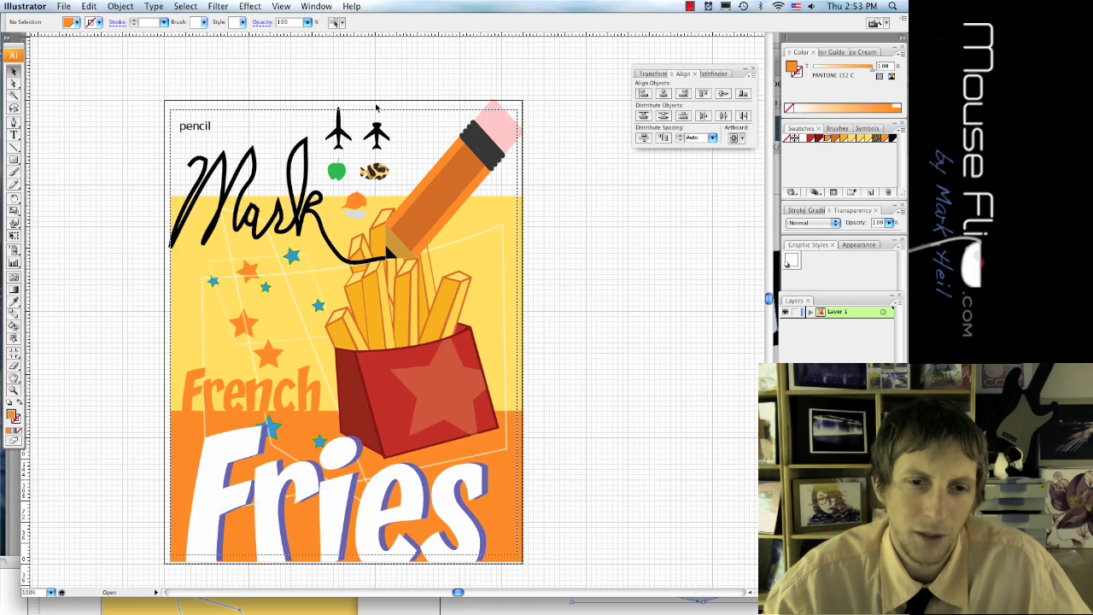
Open 02_Sunflowers.ai from recent files, select the flowers, and paste them into the poster.
left_click(60, 7)
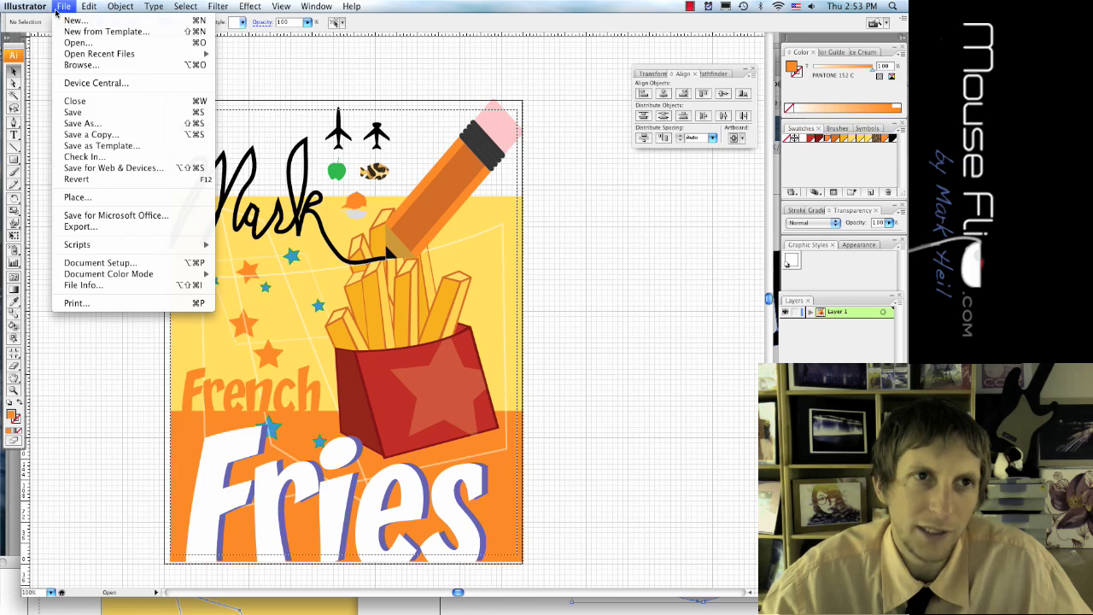
mouse_move(137, 53)
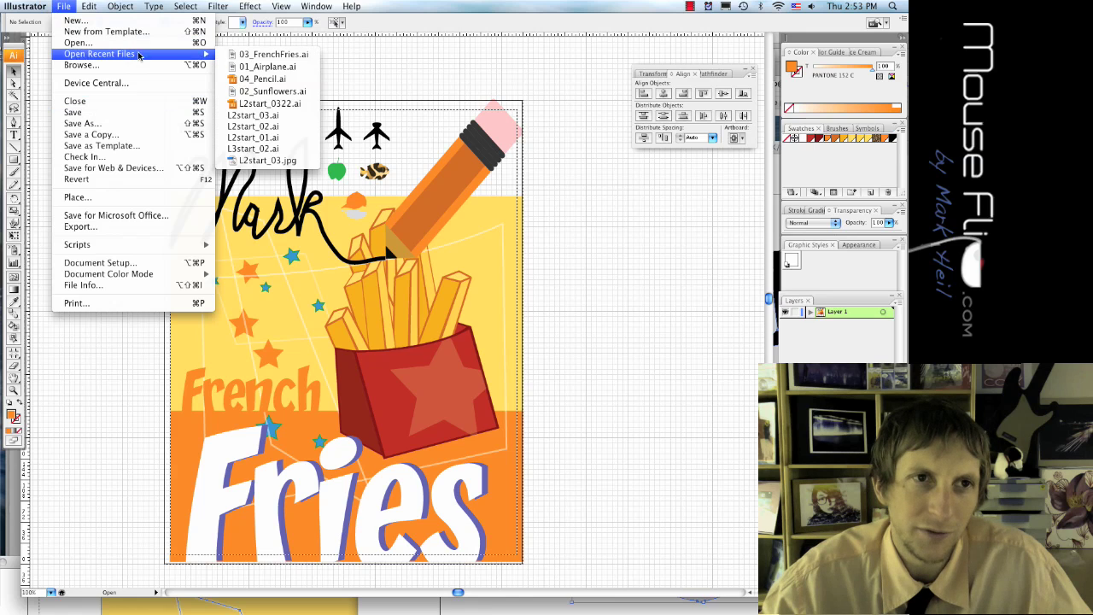
left_click(290, 92)
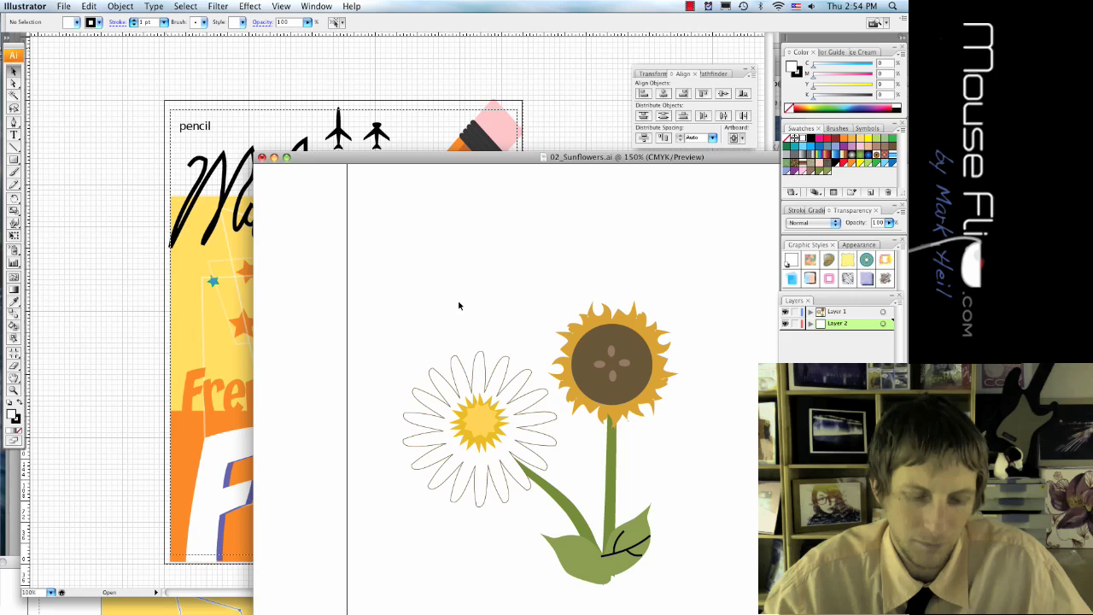
left_click_drag(377, 283, 698, 589)
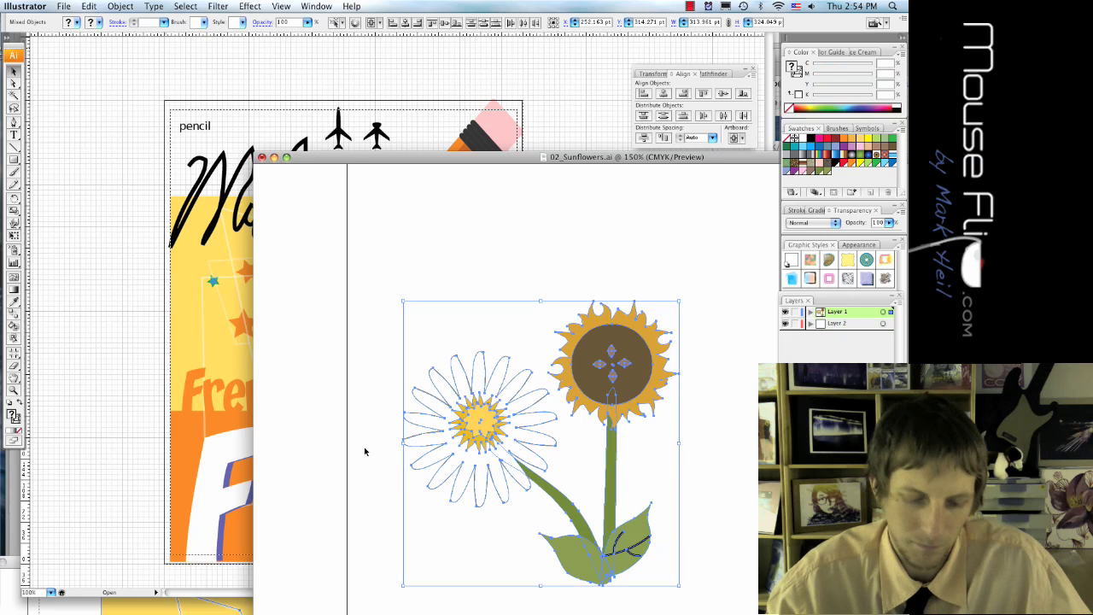
left_click(130, 437)
key("super+v")
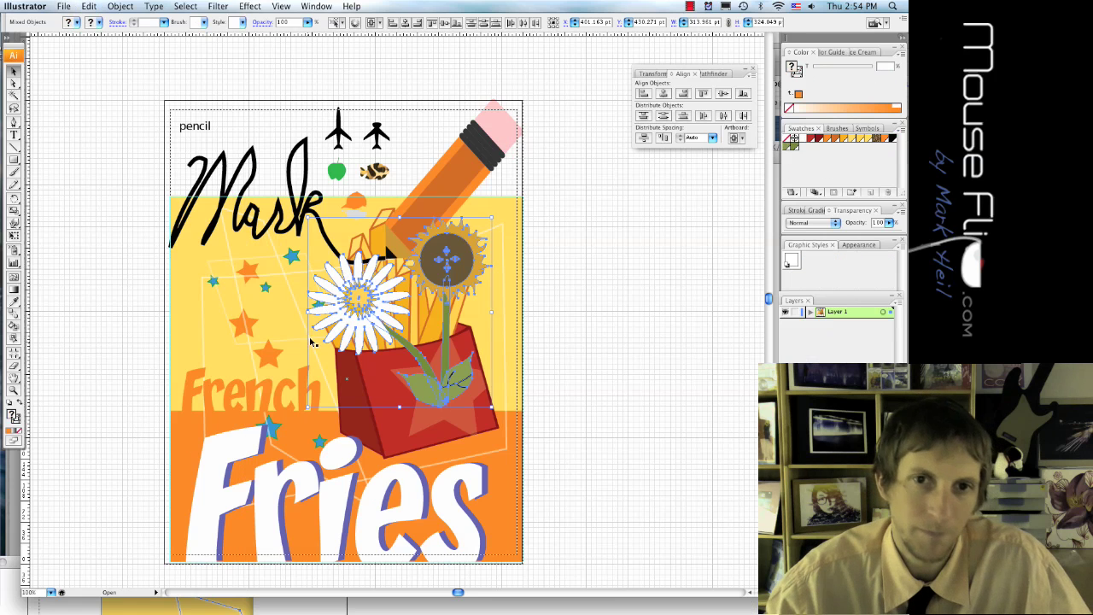
Shrink the flowers, move them to the top left, and send them backward.
left_click_drag(307, 218, 398, 307)
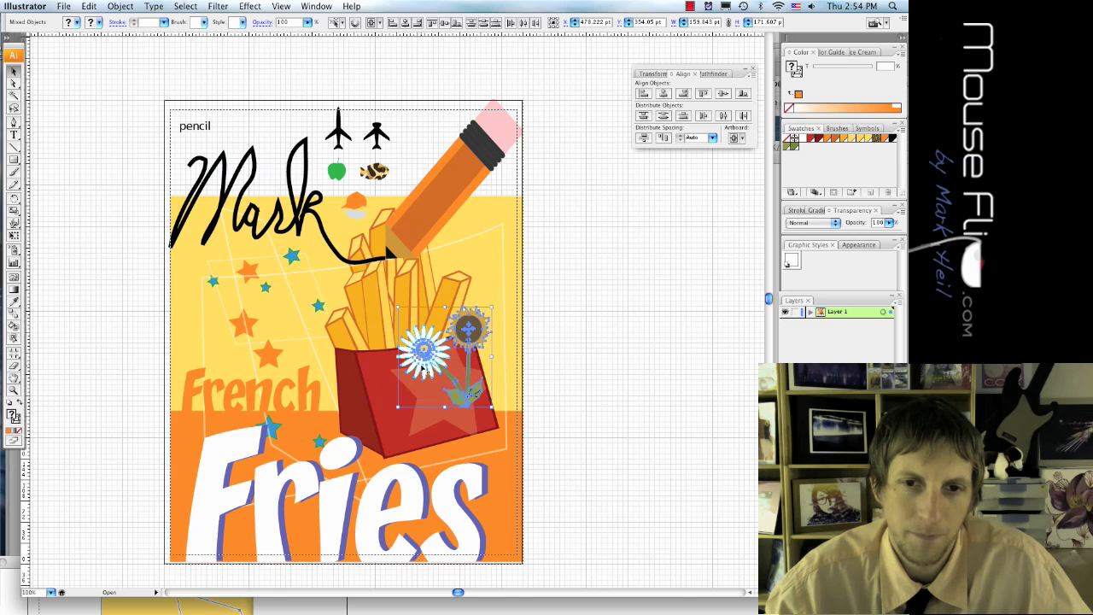
left_click_drag(424, 369, 229, 171)
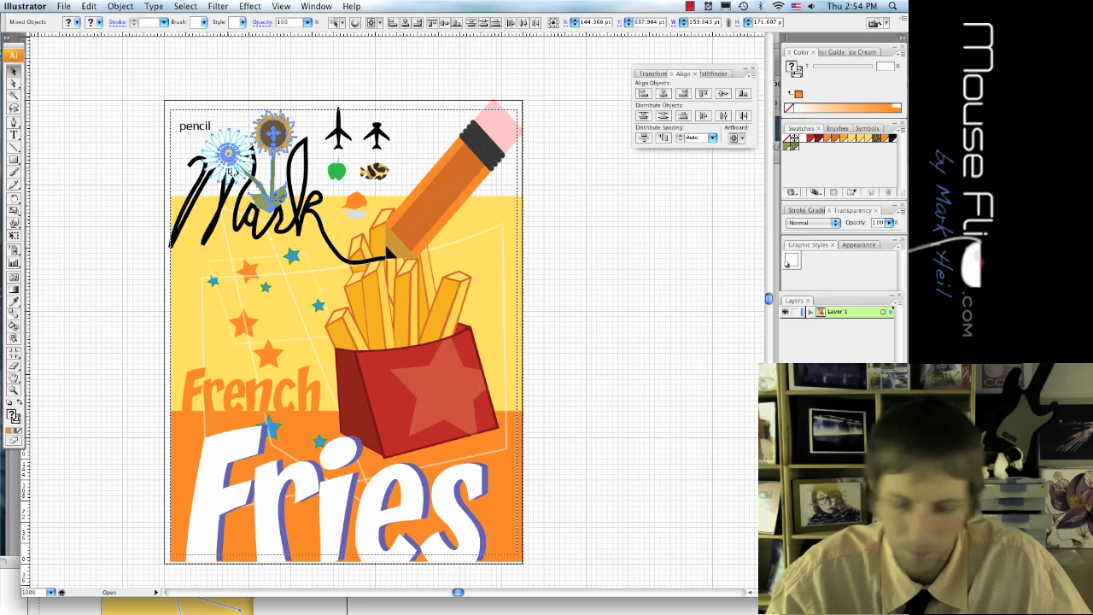
key("super+bracketleft")
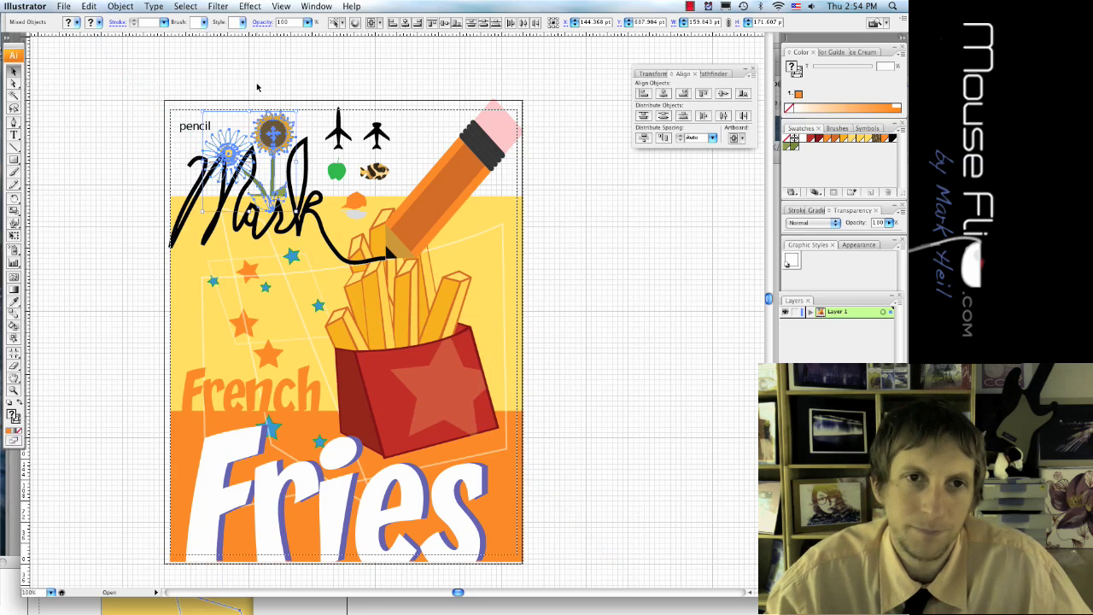
left_click(258, 85)
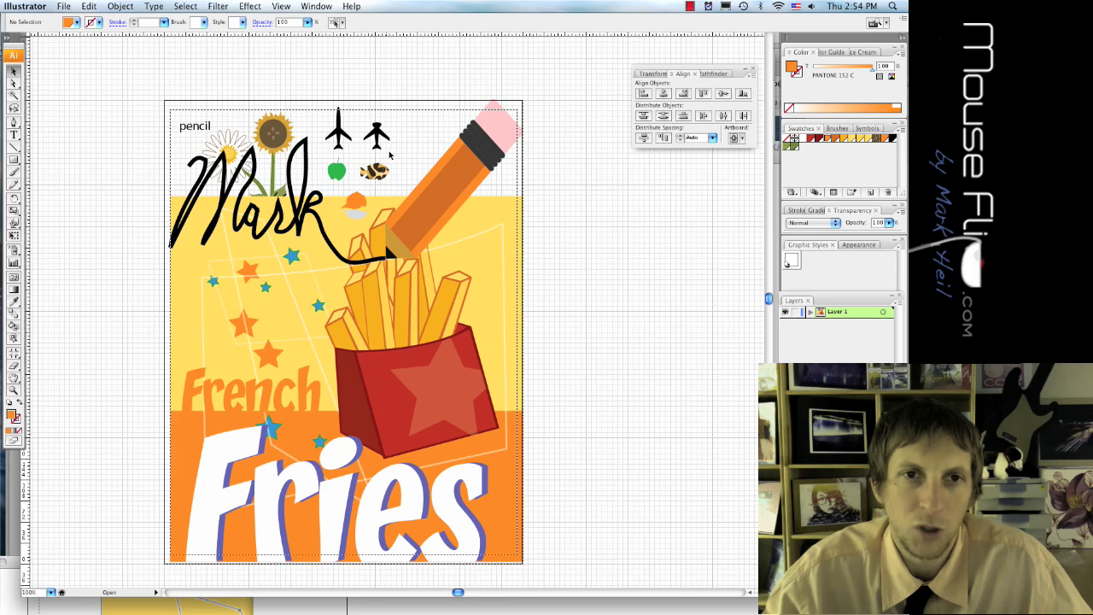